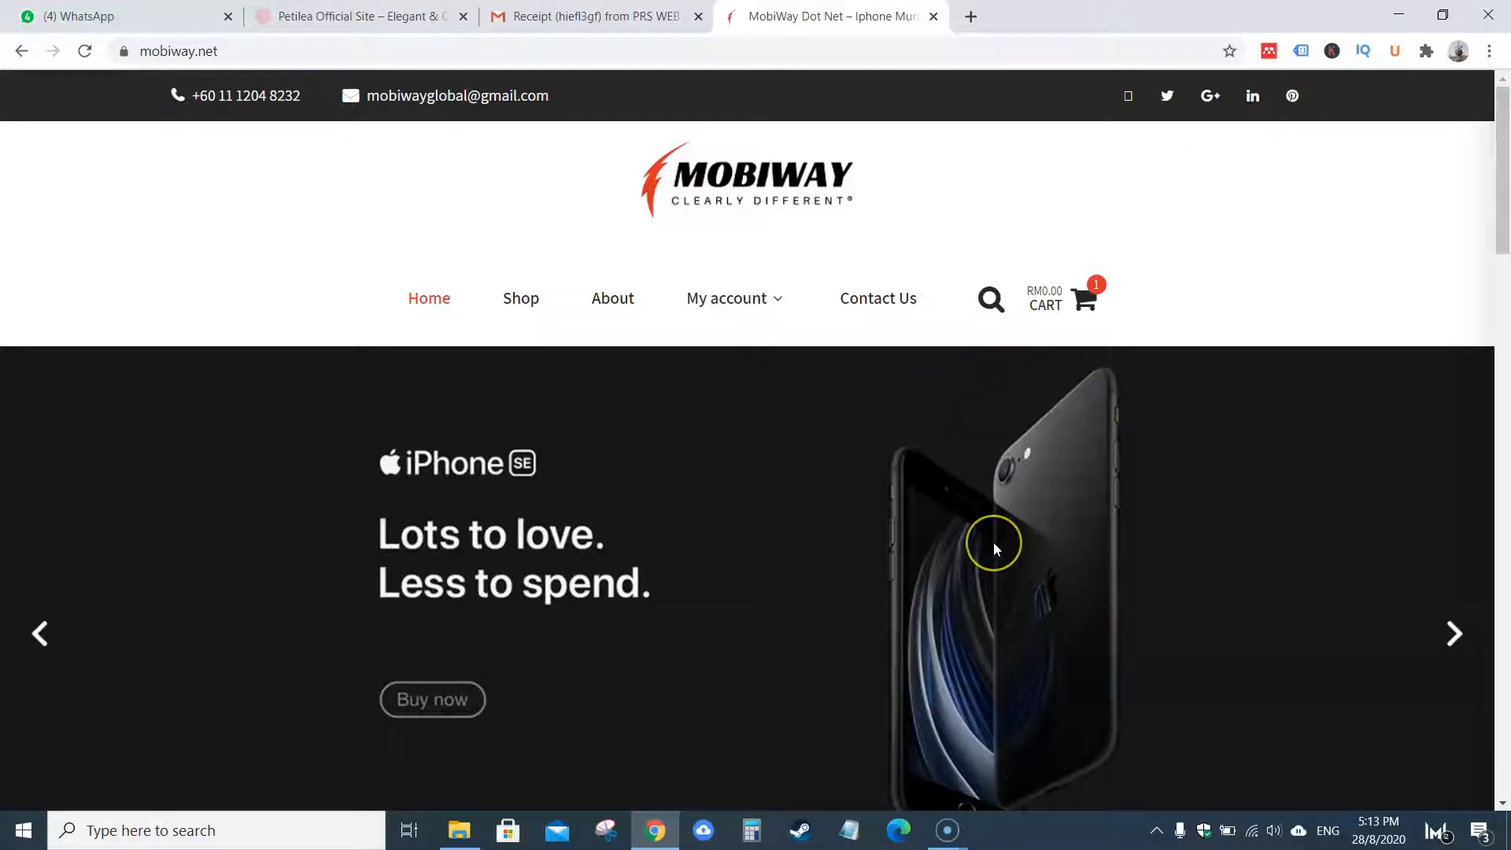
Step: Look through the MobiWay home page, from the Shop and Sale product sections down to the footer
scroll(994, 548, down, 7)
scroll(994, 548, down, 6)
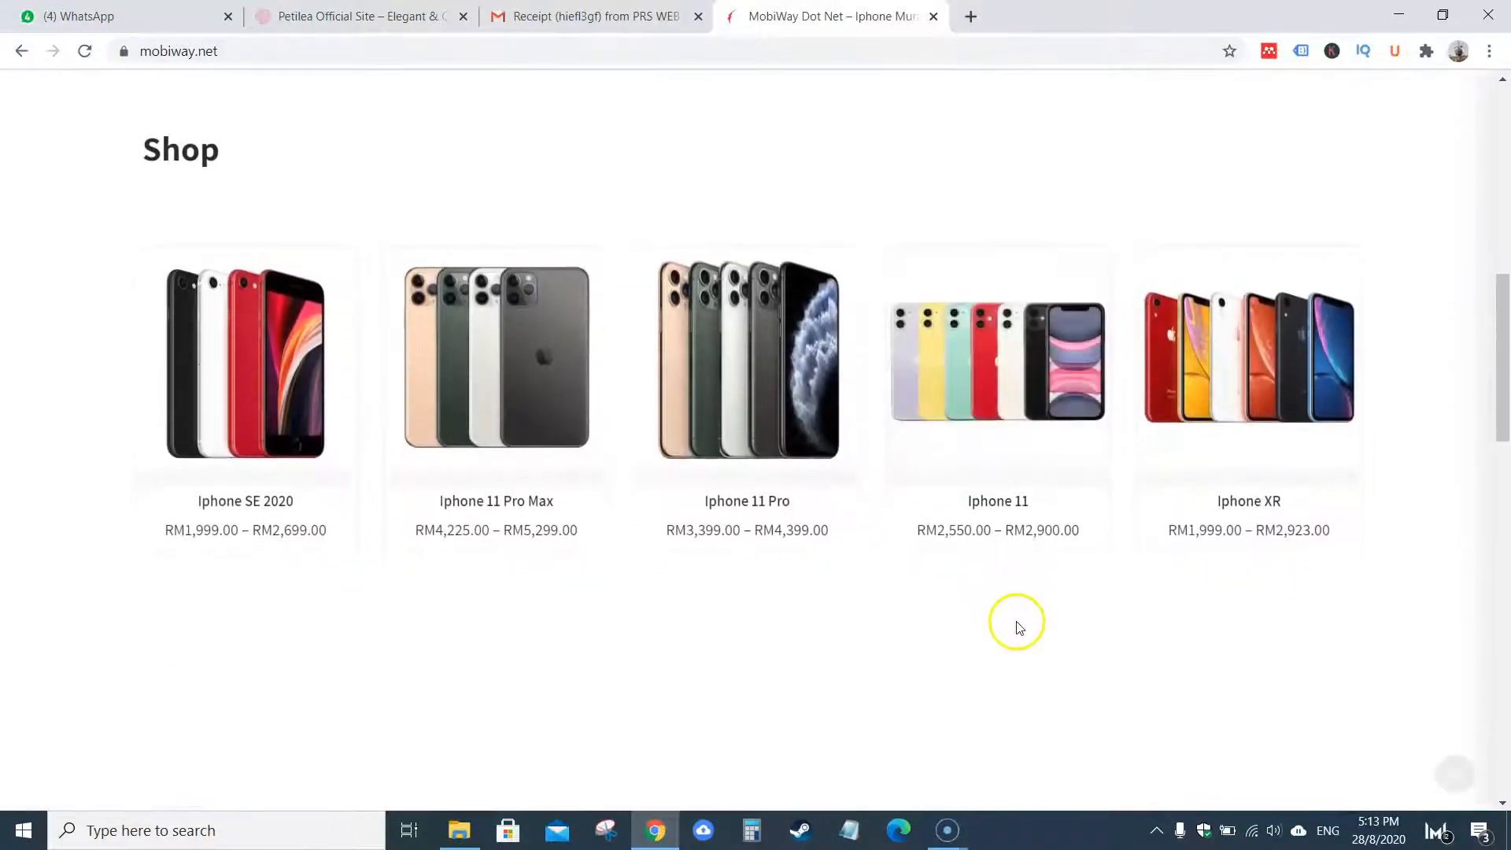
scroll(1019, 627, down, 2)
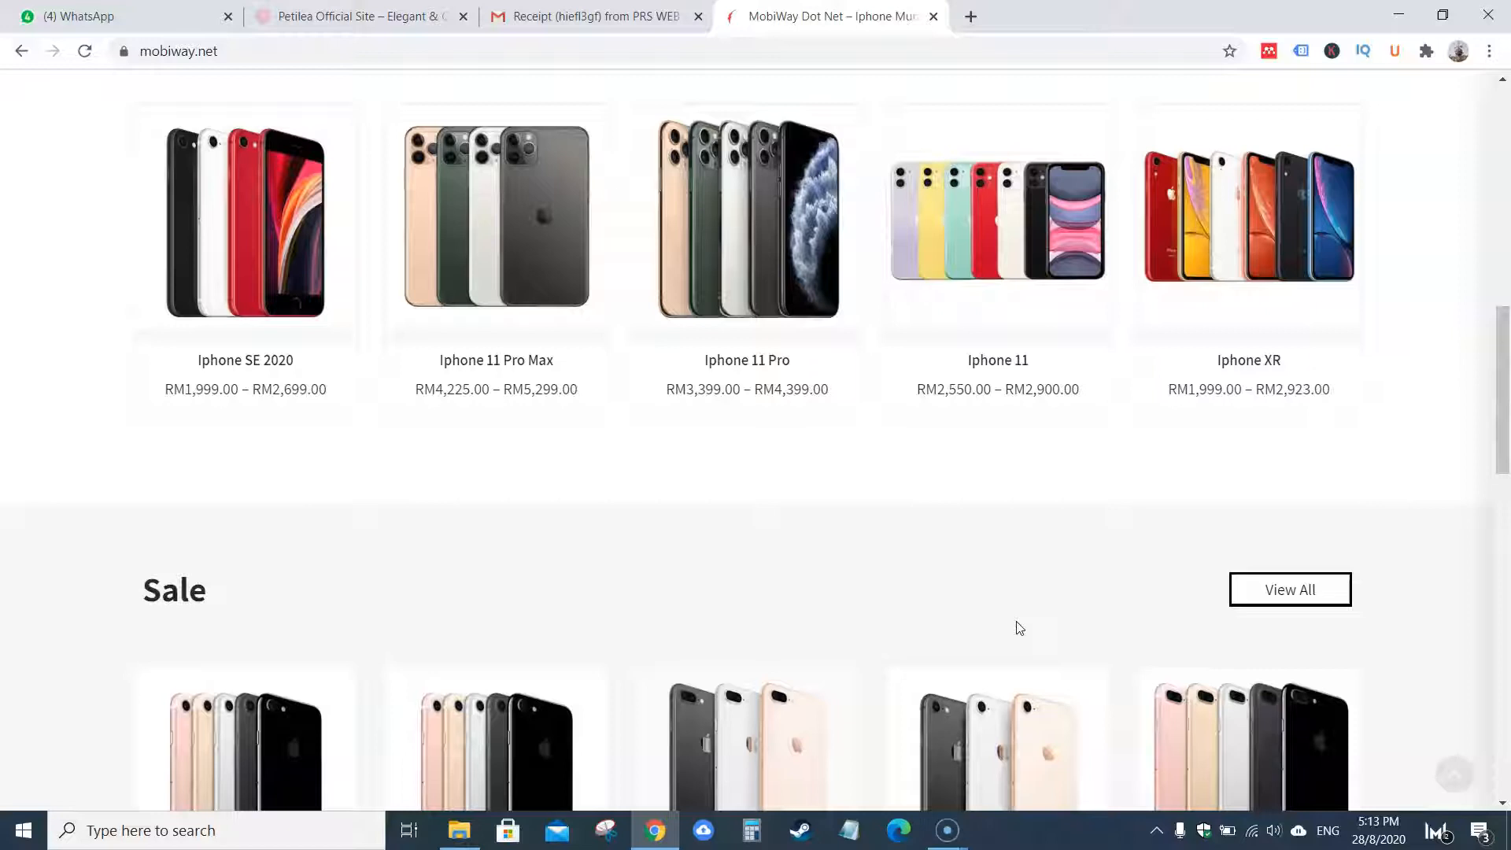
scroll(1019, 627, up, 4)
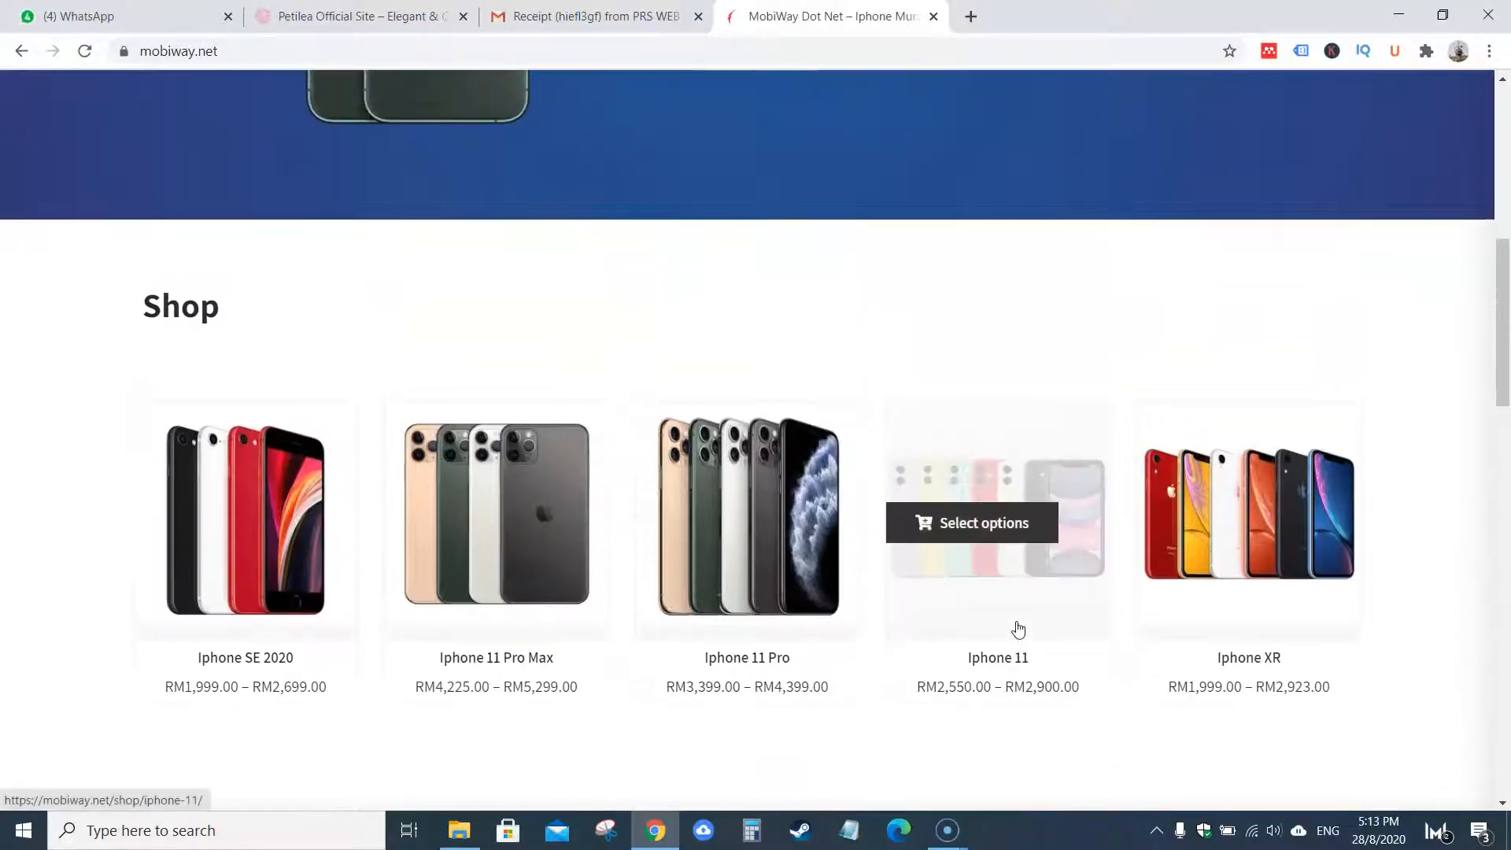
scroll(1018, 627, down, 10)
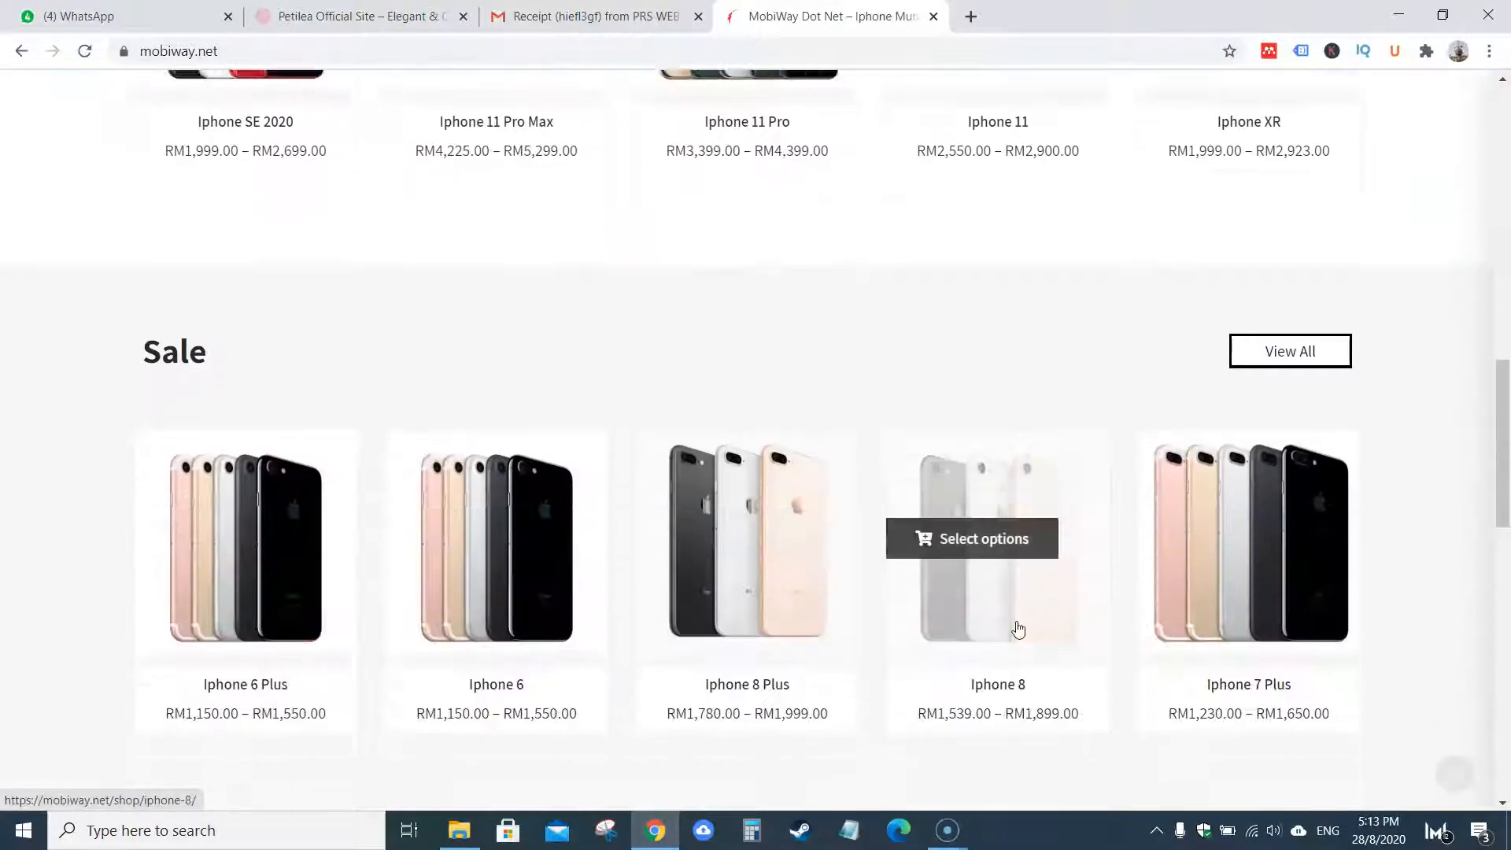
scroll(1019, 628, down, 2)
scroll(1017, 627, down, 8)
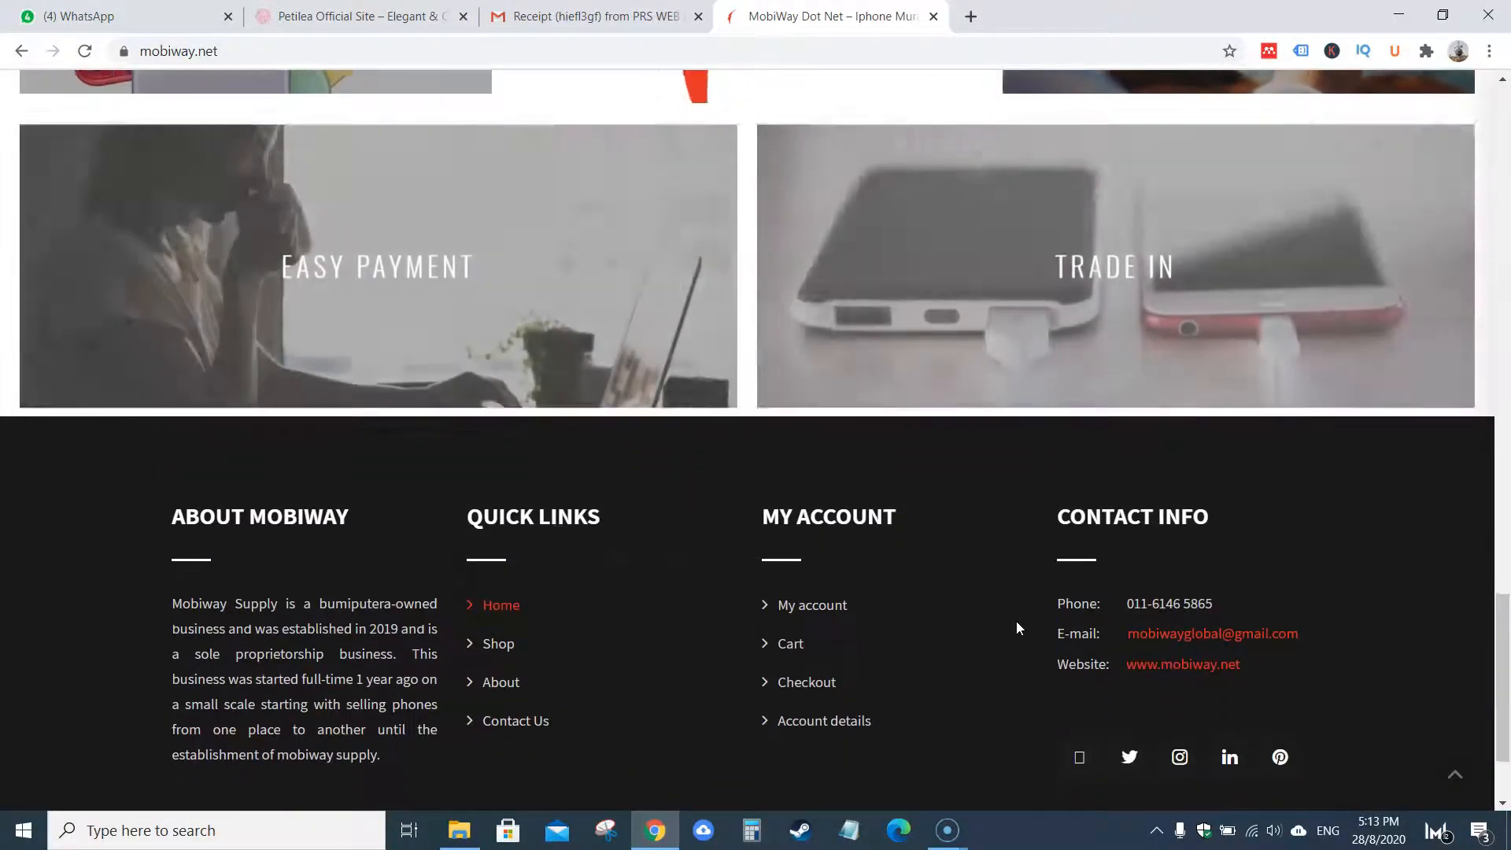
scroll(1016, 621, up, 20)
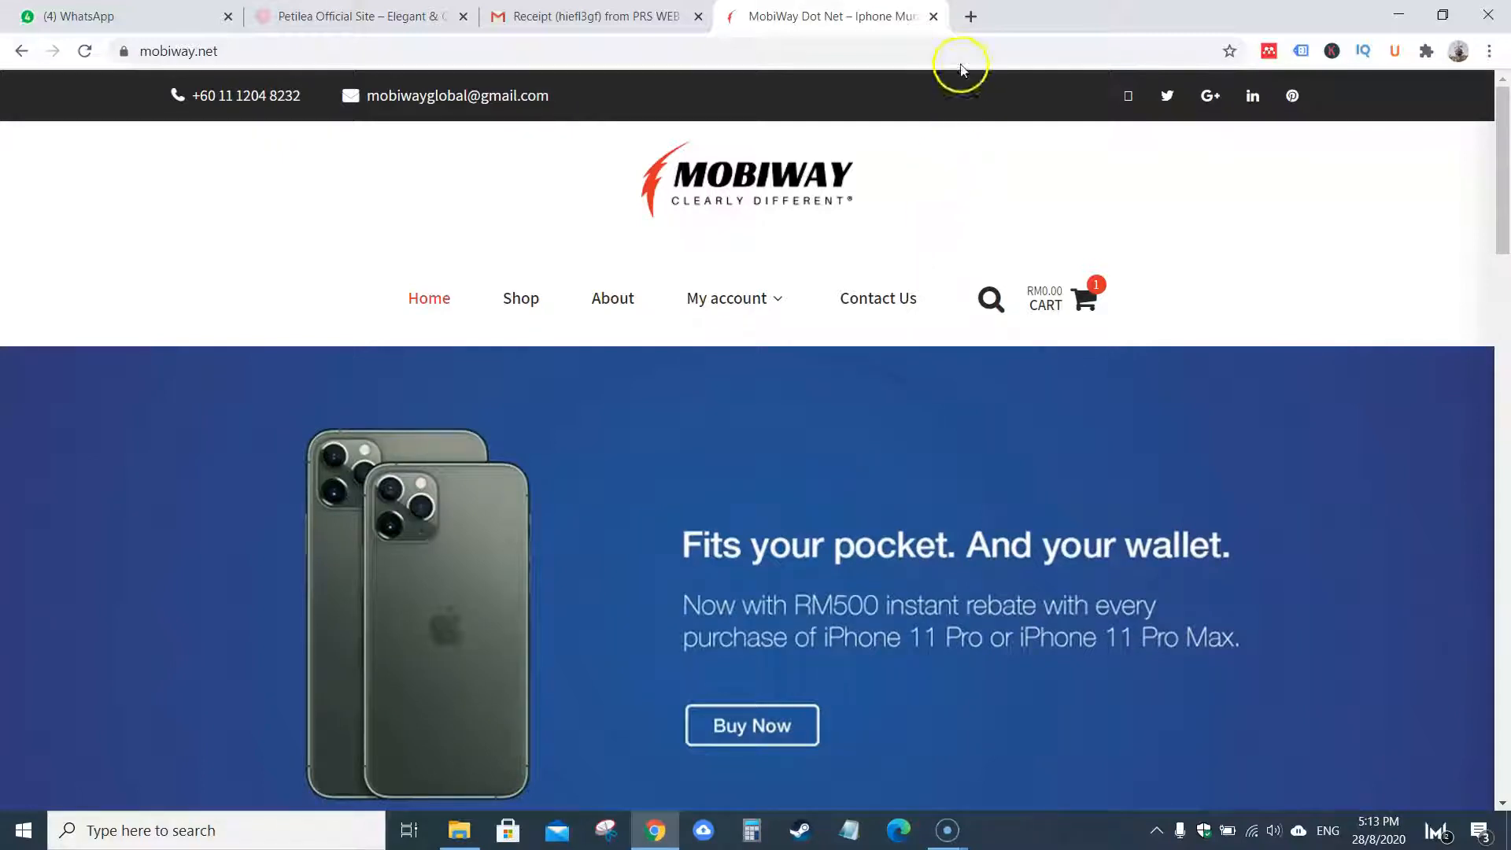
Step: Open the machines.com.my online store in a new browser tab
click(971, 16)
click(948, 41)
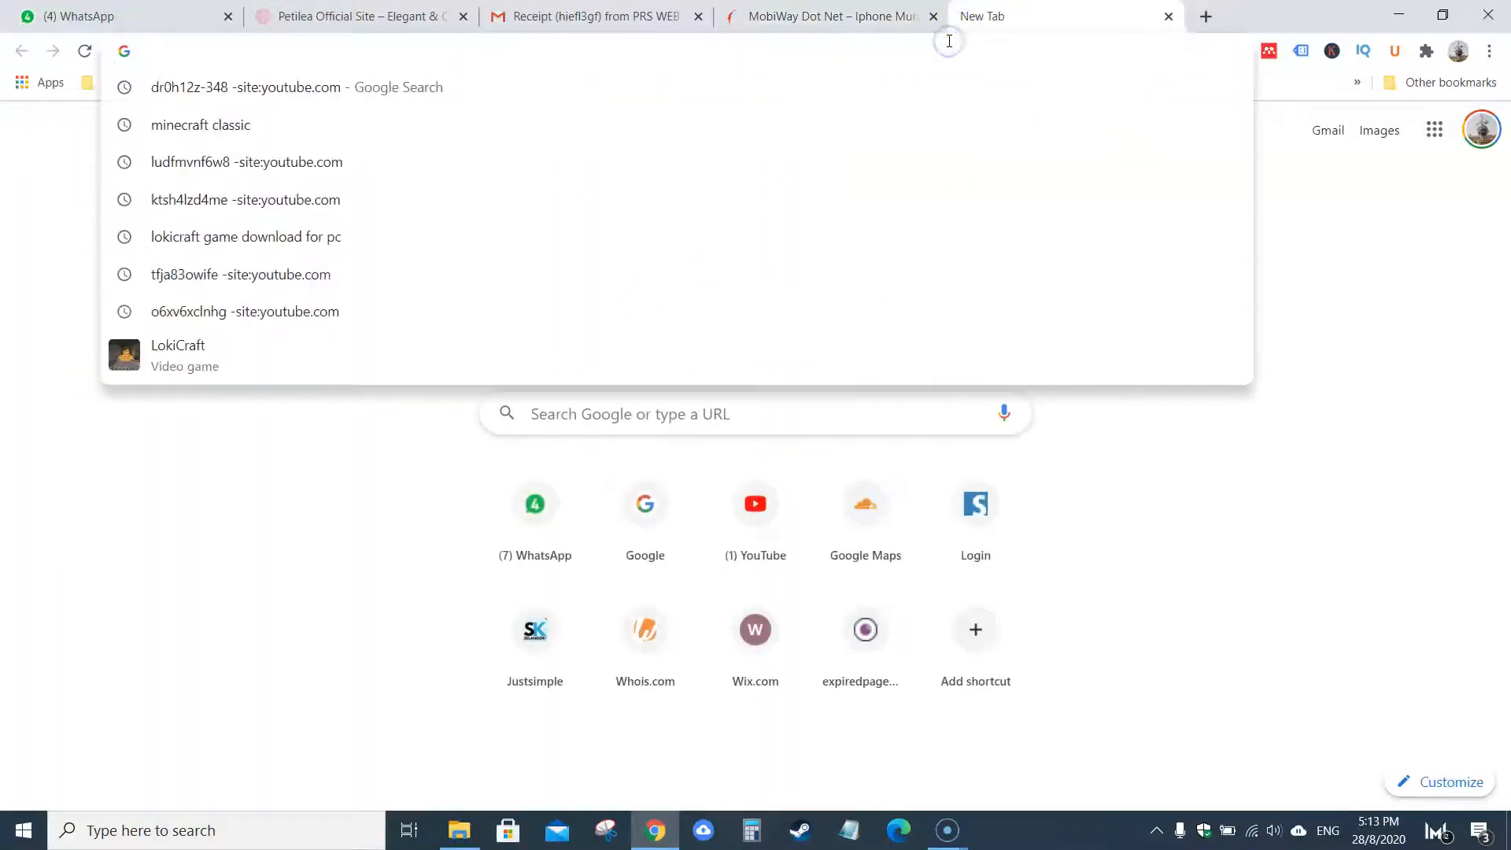
text(machine)
key(Return)
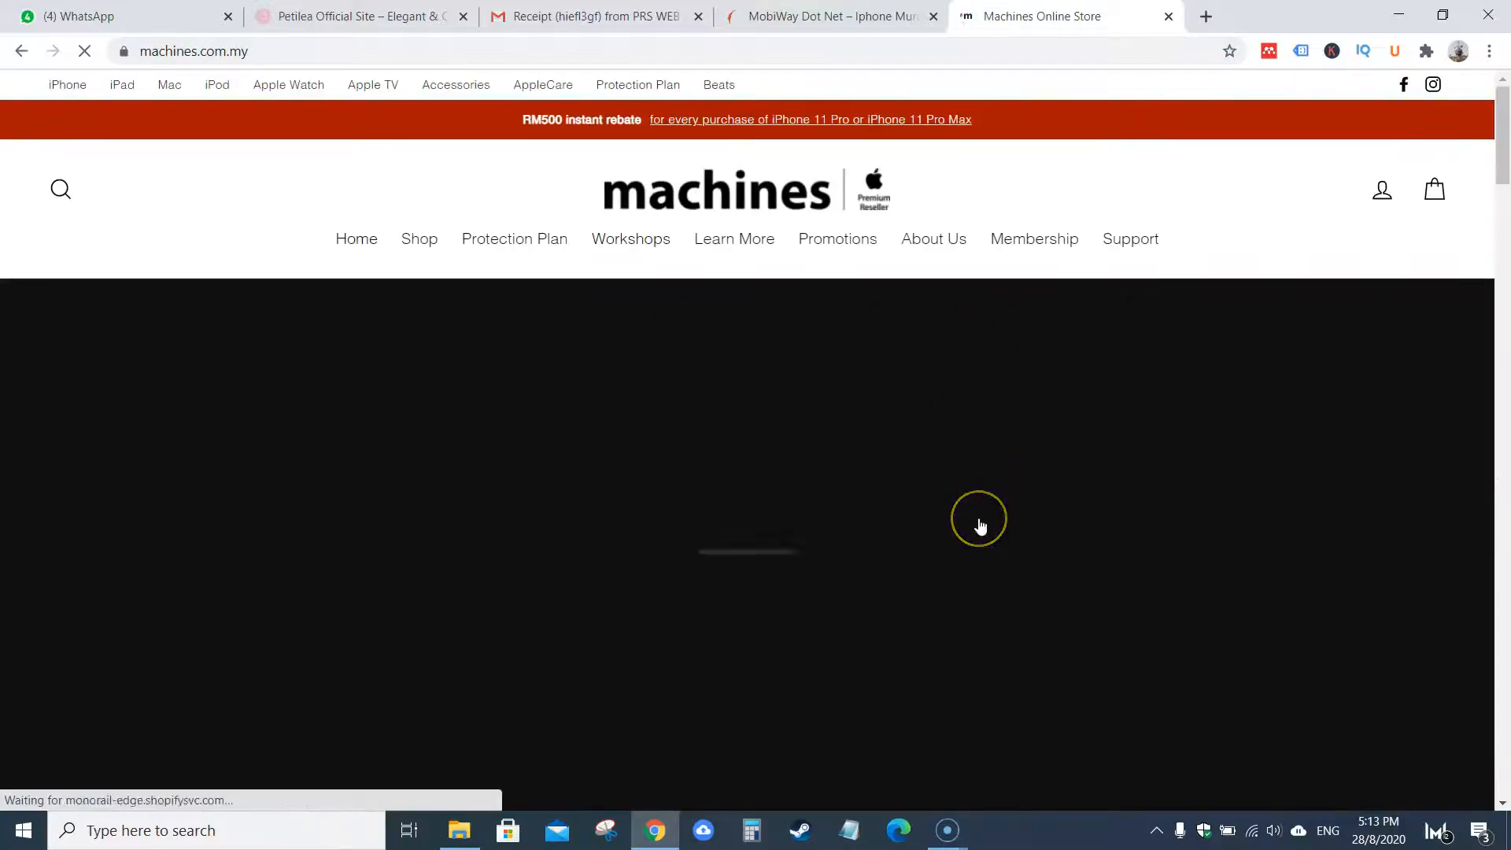
Step: Examine the Machines home page layout, including the banner, What's New, SALE and accessories sections and the footer
scroll(980, 526, down, 3)
scroll(980, 525, down, 1)
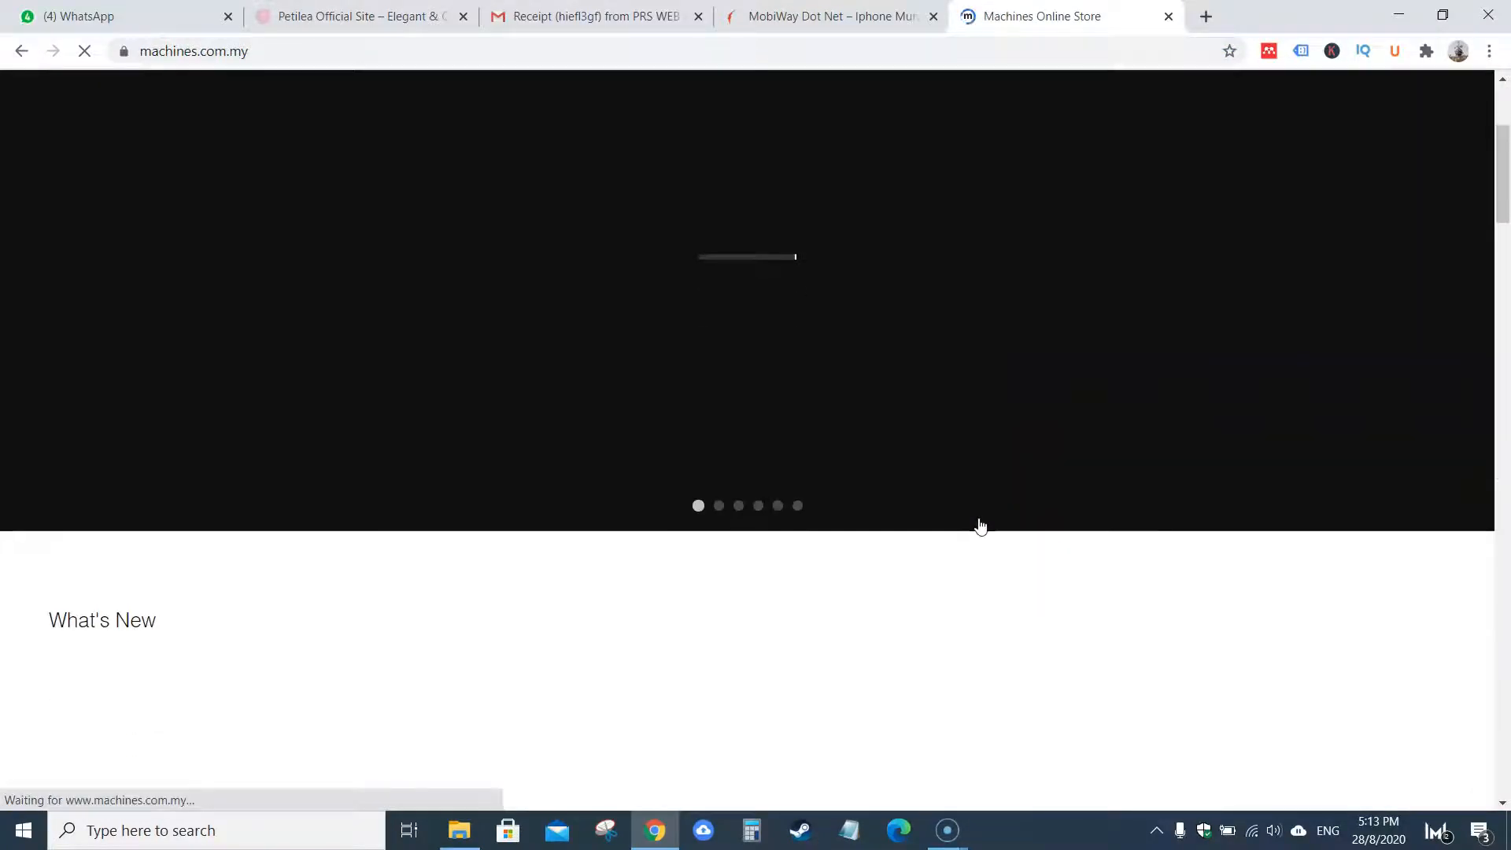
scroll(979, 526, up, 2)
scroll(980, 525, down, 8)
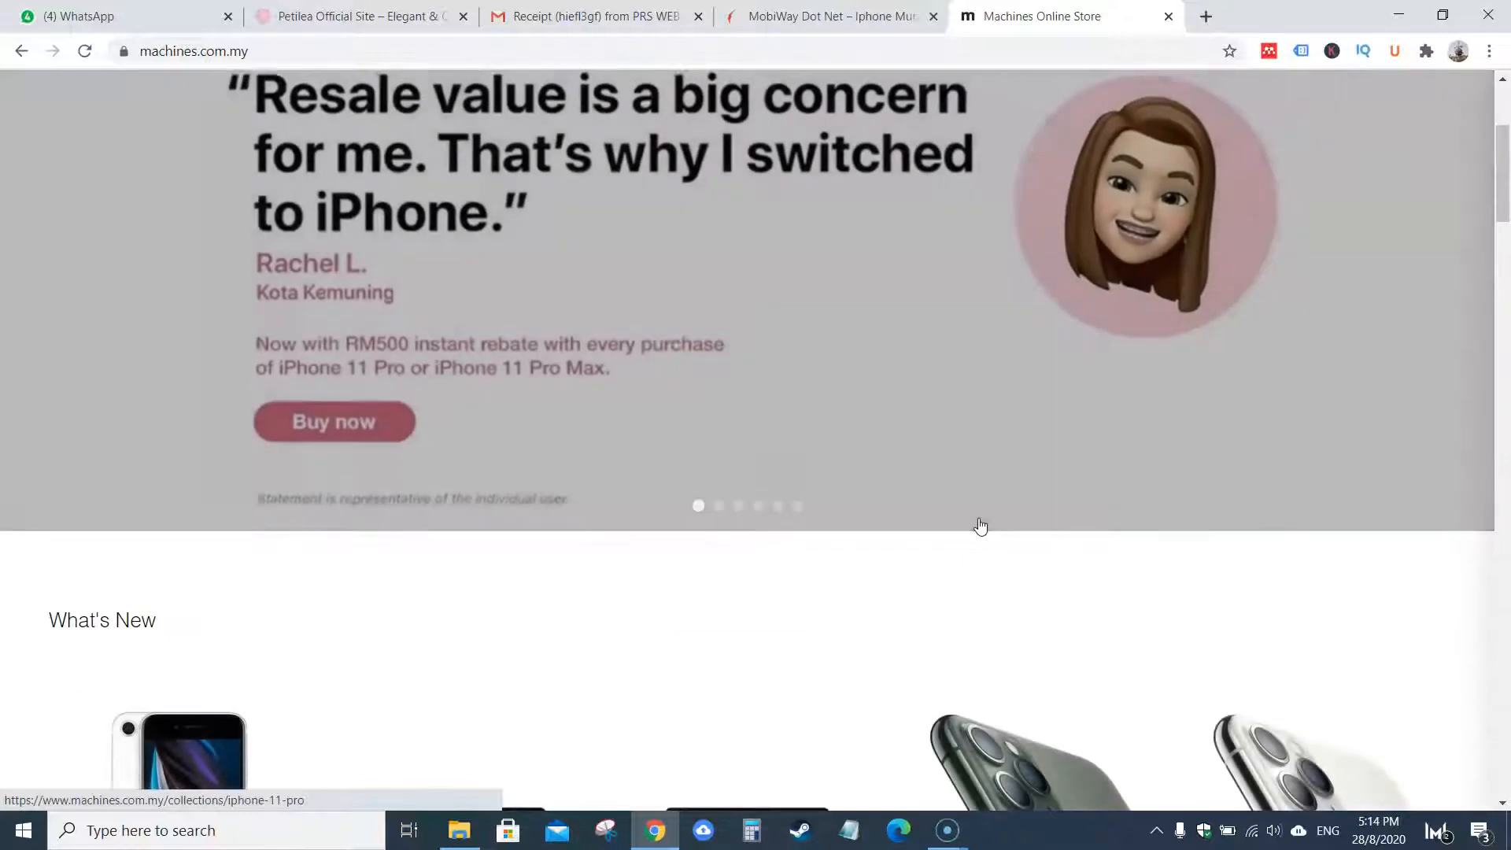
scroll(979, 523, up, 4)
scroll(979, 524, up, 6)
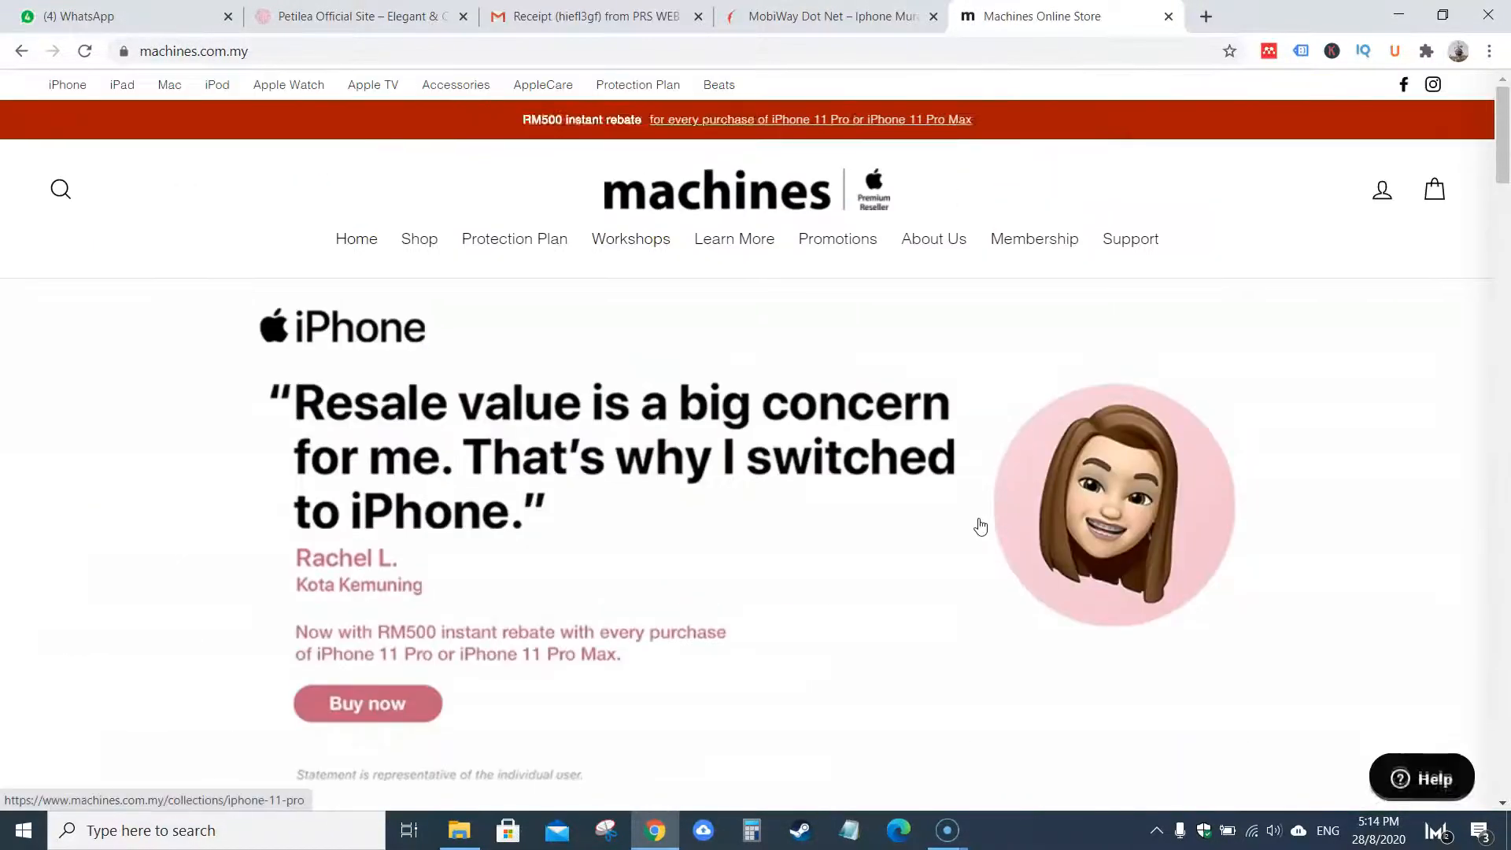
scroll(1196, 550, down, 8)
scroll(1160, 573, down, 10)
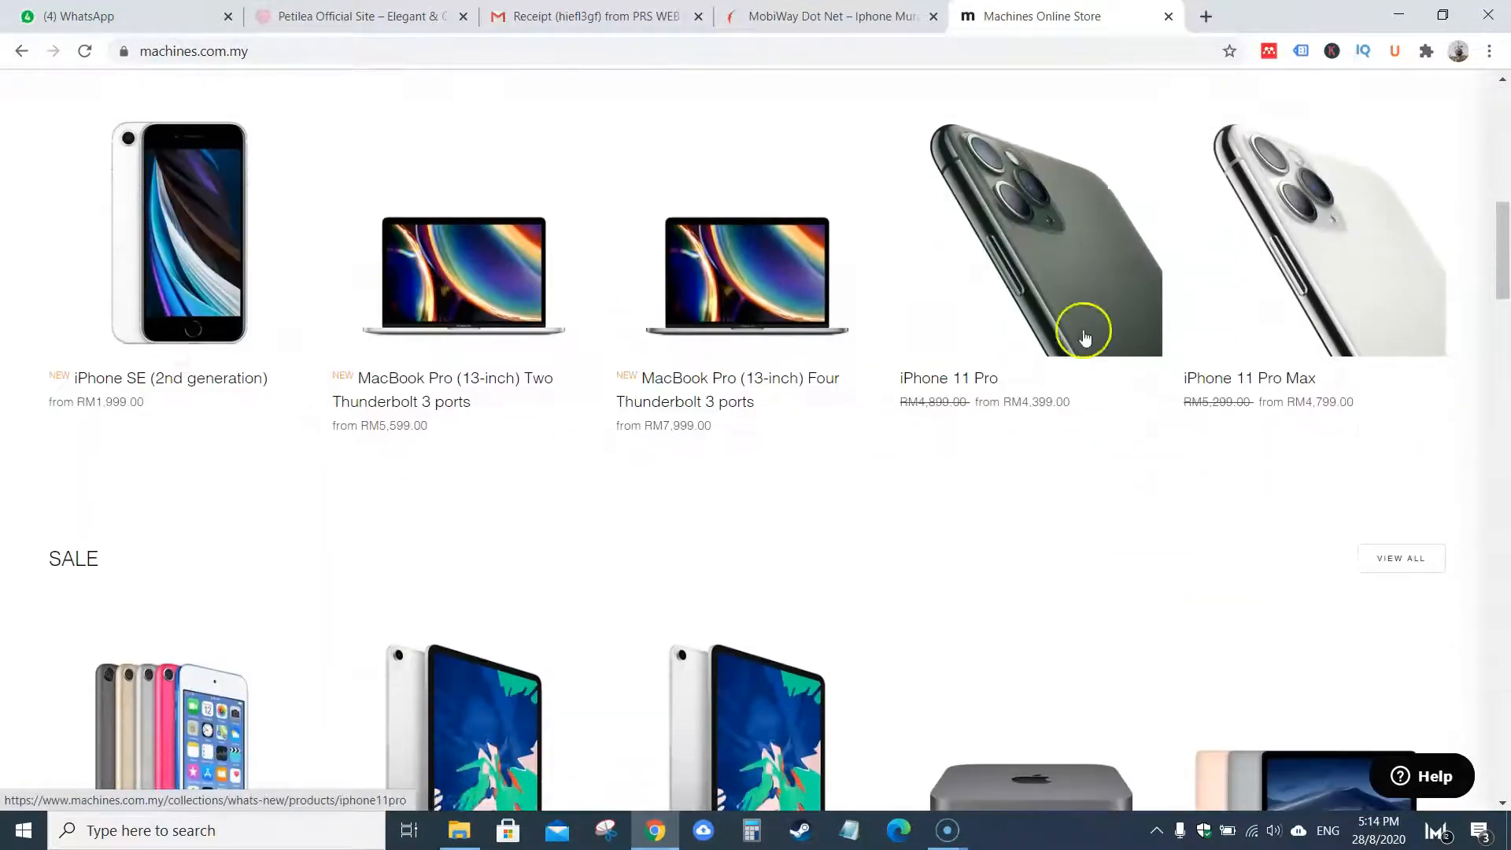
scroll(1180, 314, down, 9)
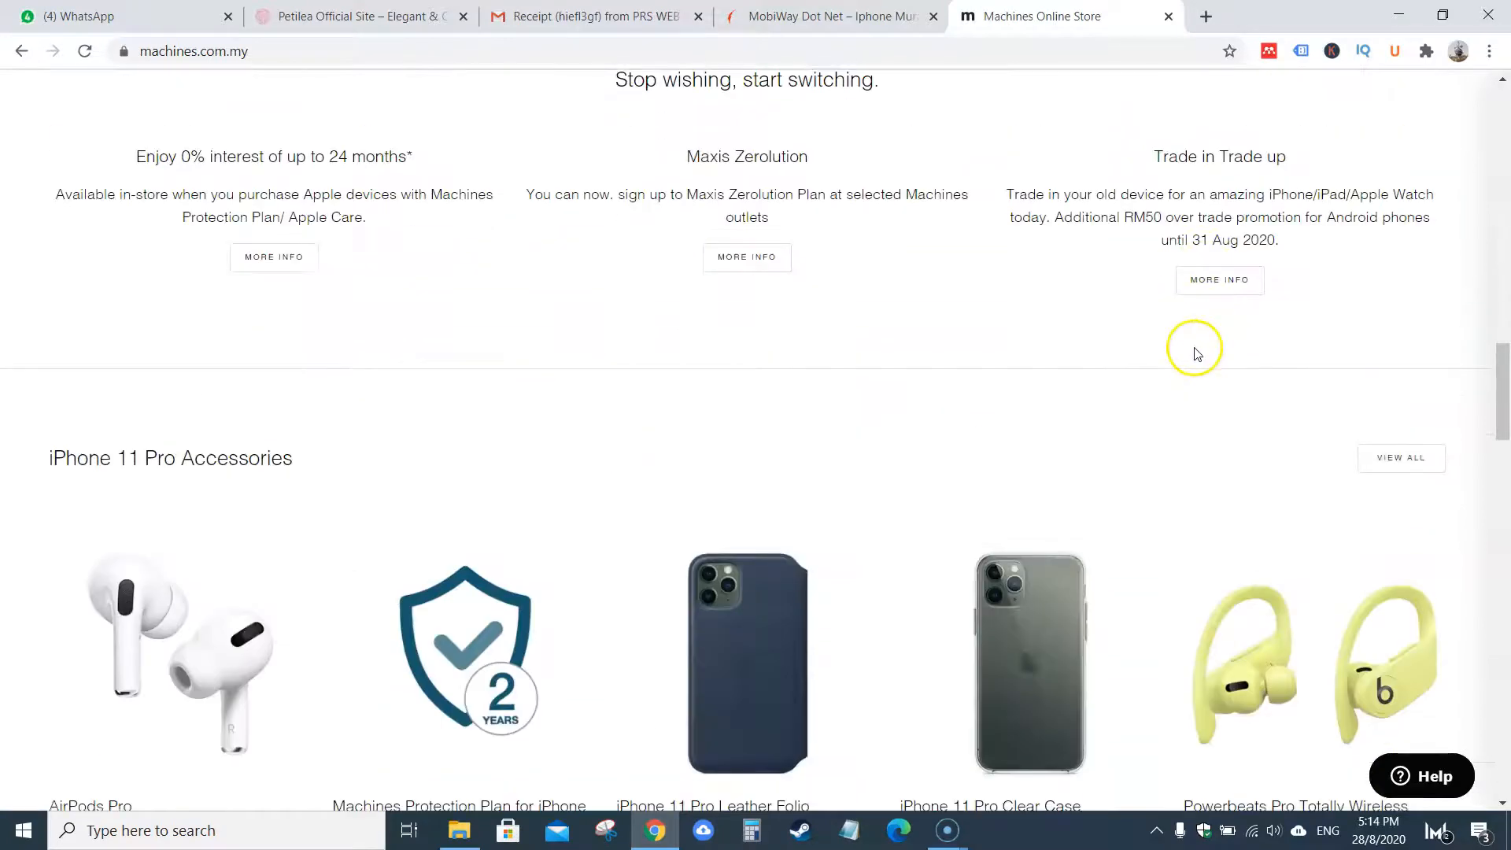
scroll(1193, 456, down, 20)
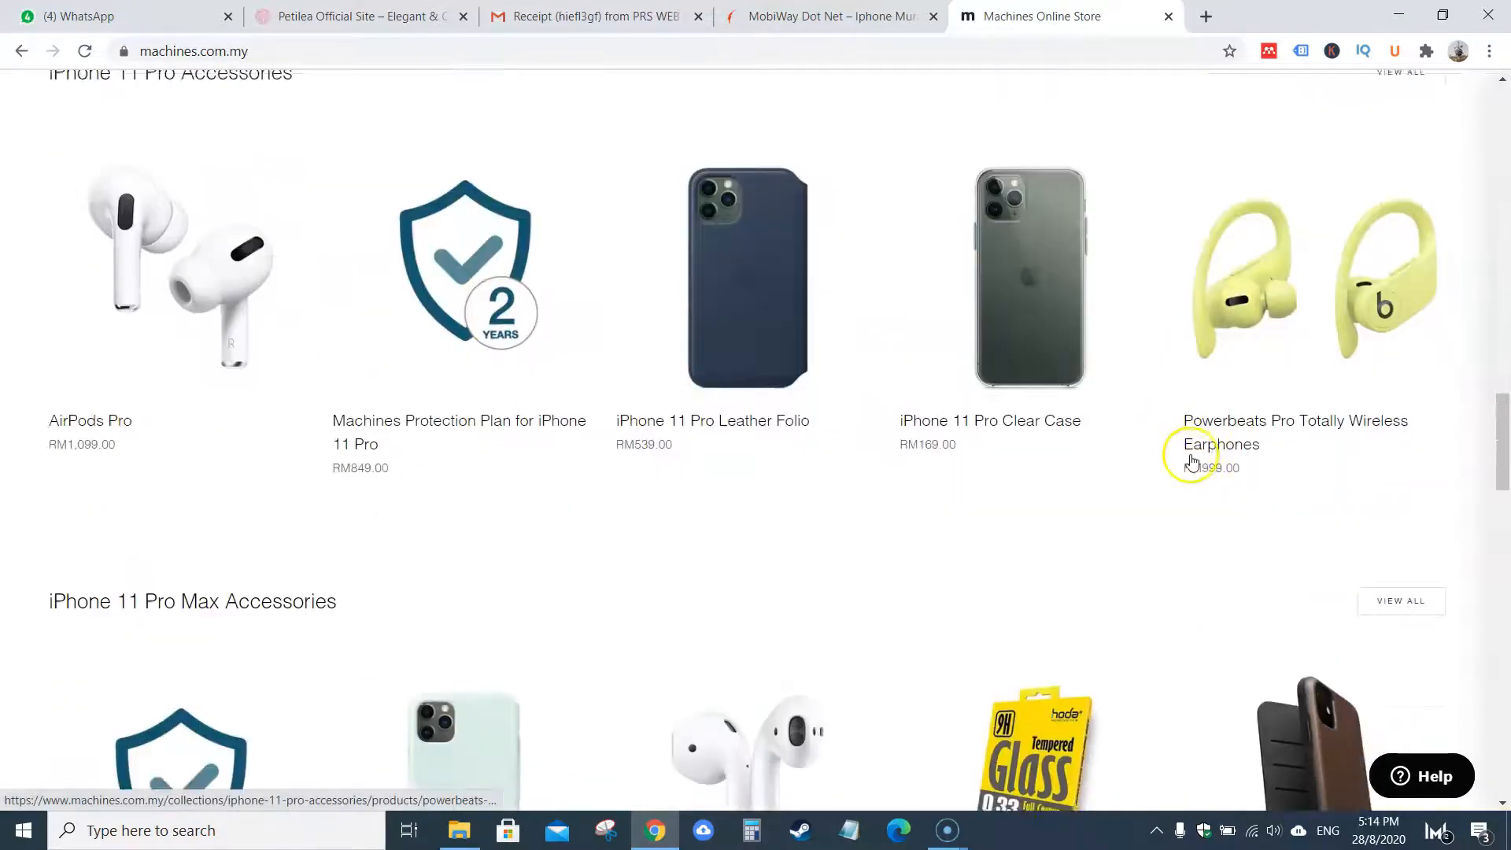
scroll(617, 438, down, 2)
scroll(927, 357, up, 4)
scroll(1127, 428, down, 11)
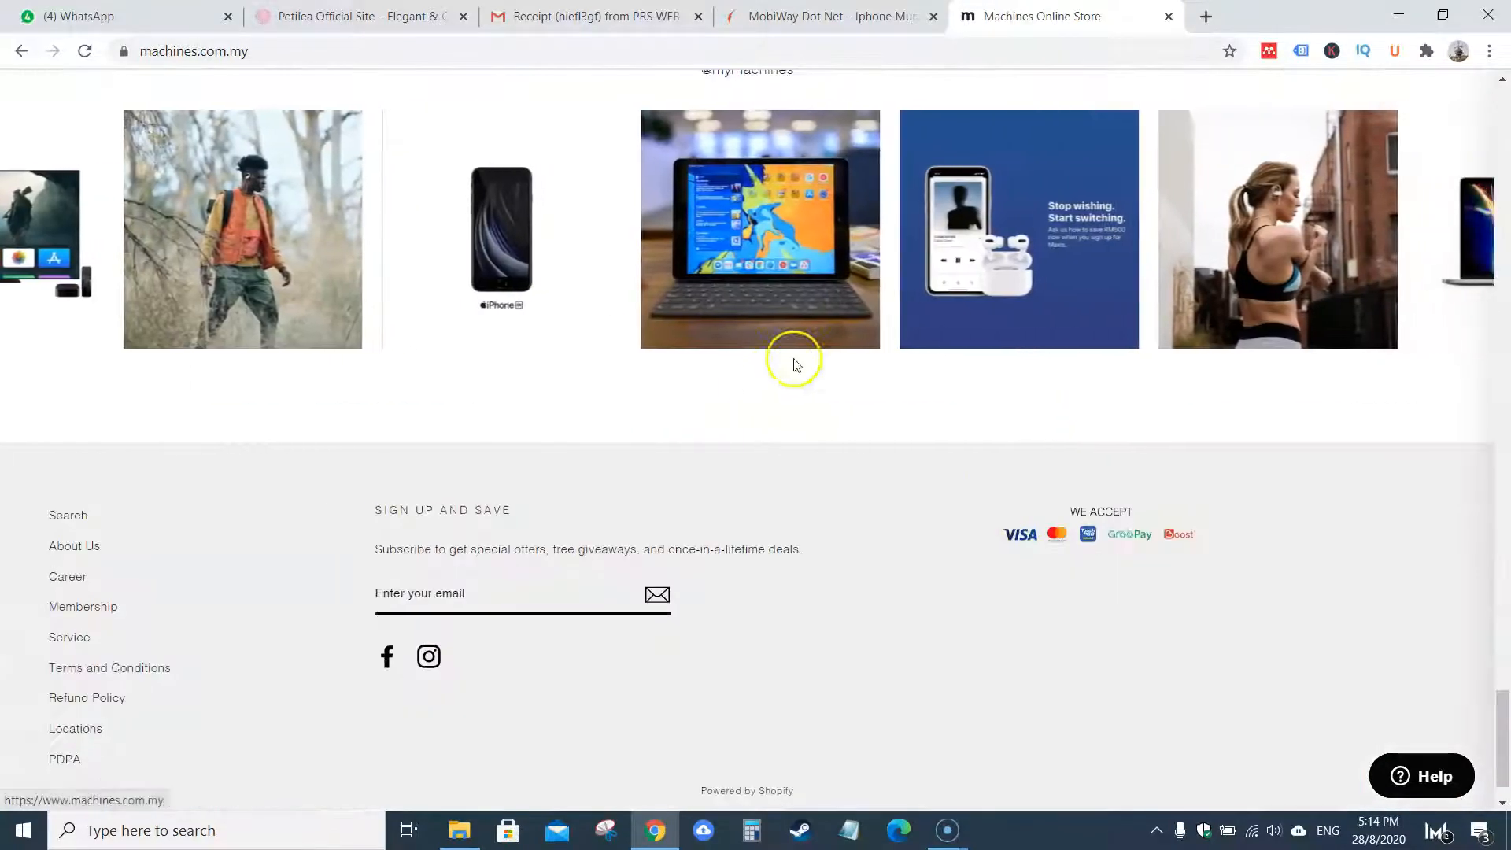
scroll(1055, 391, up, 12)
Step: Return to the MobiWay site and compare its home page sections with the Machines store
click(818, 16)
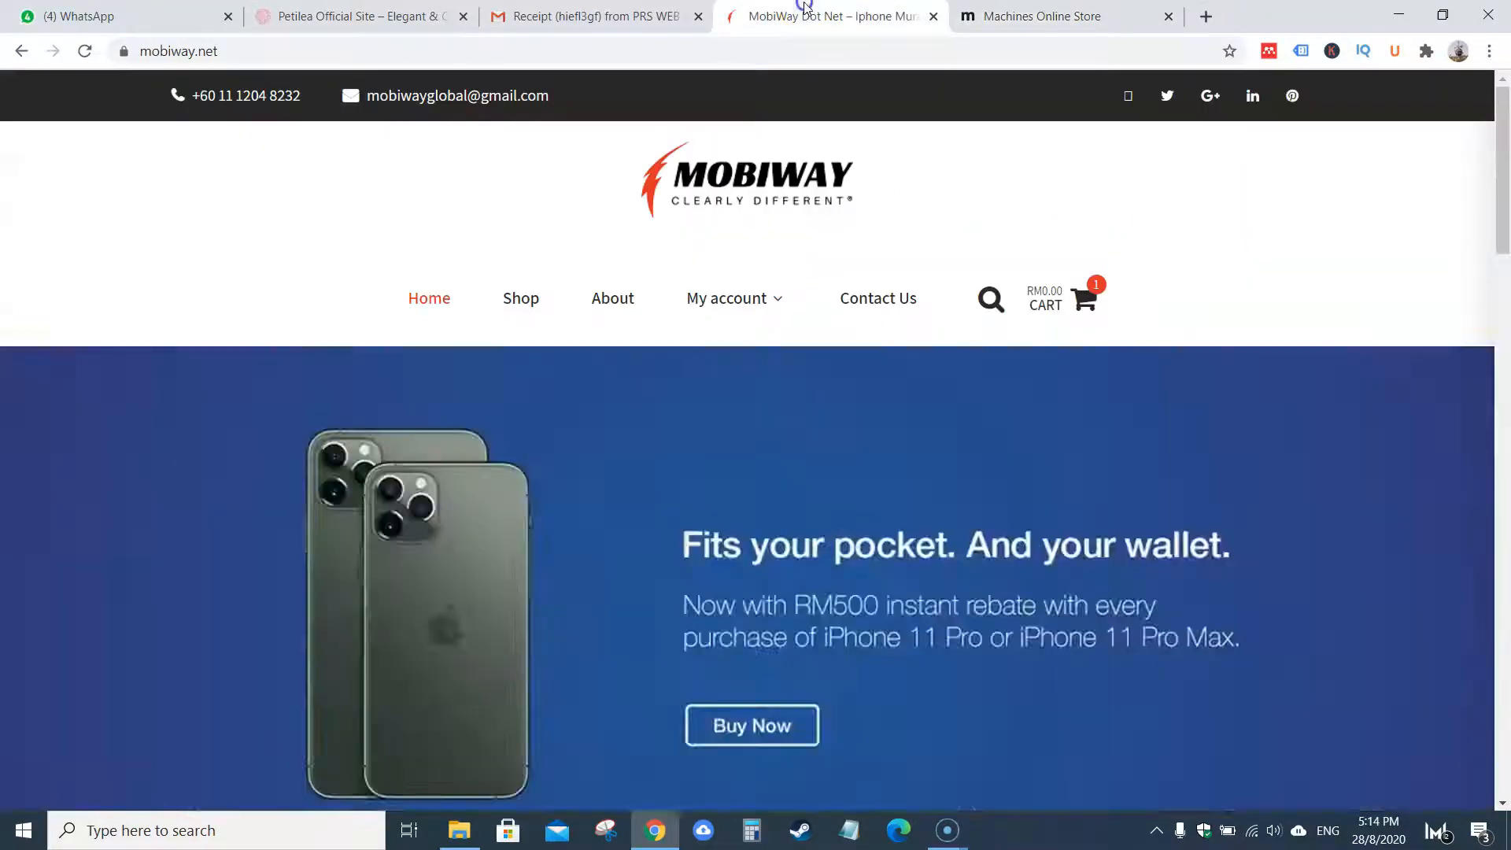
scroll(1150, 427, down, 7)
scroll(1152, 432, down, 15)
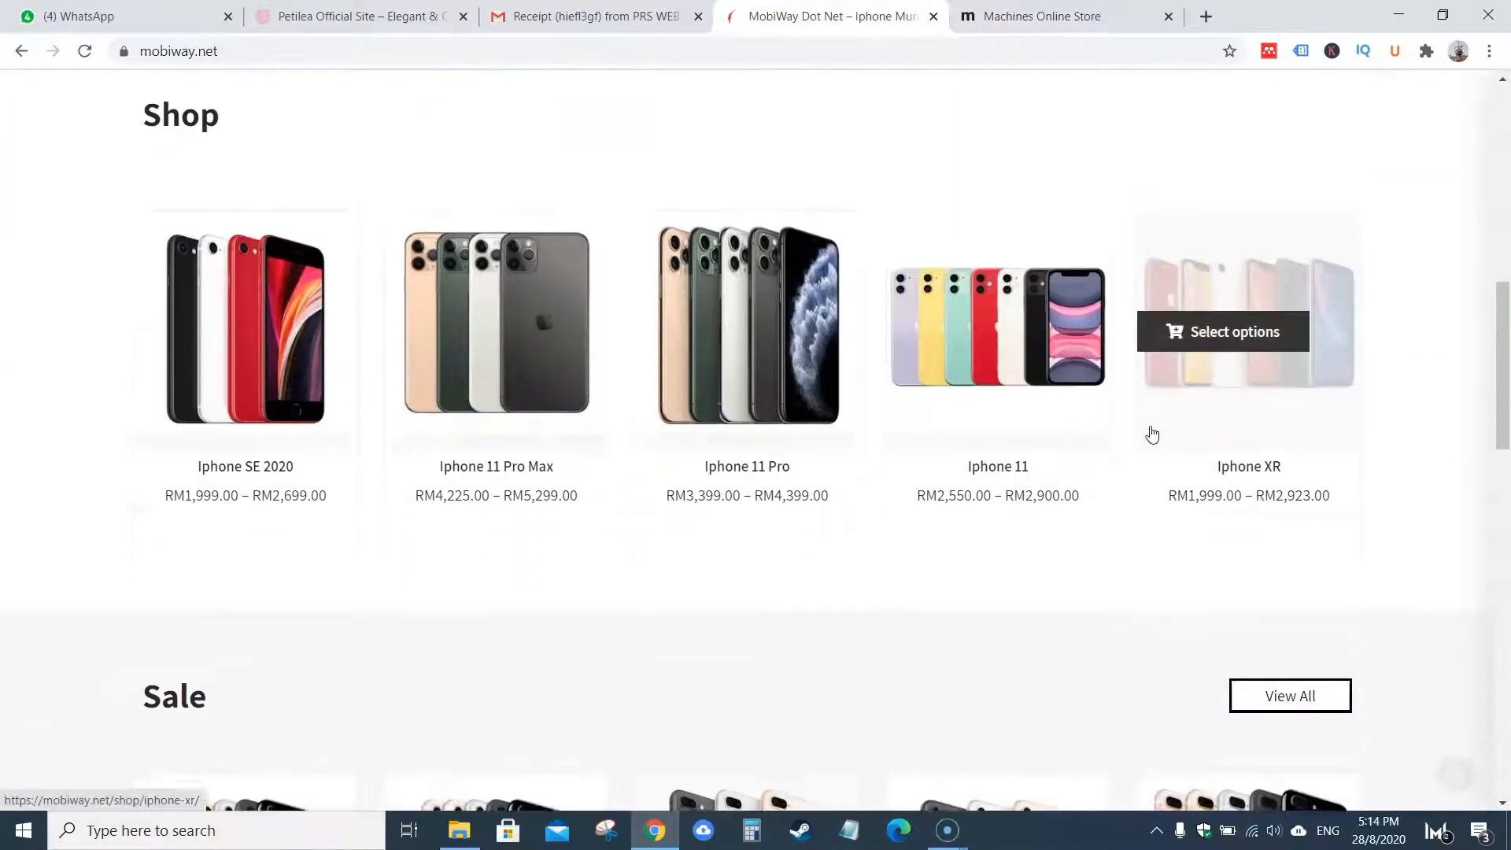
scroll(1150, 427, down, 5)
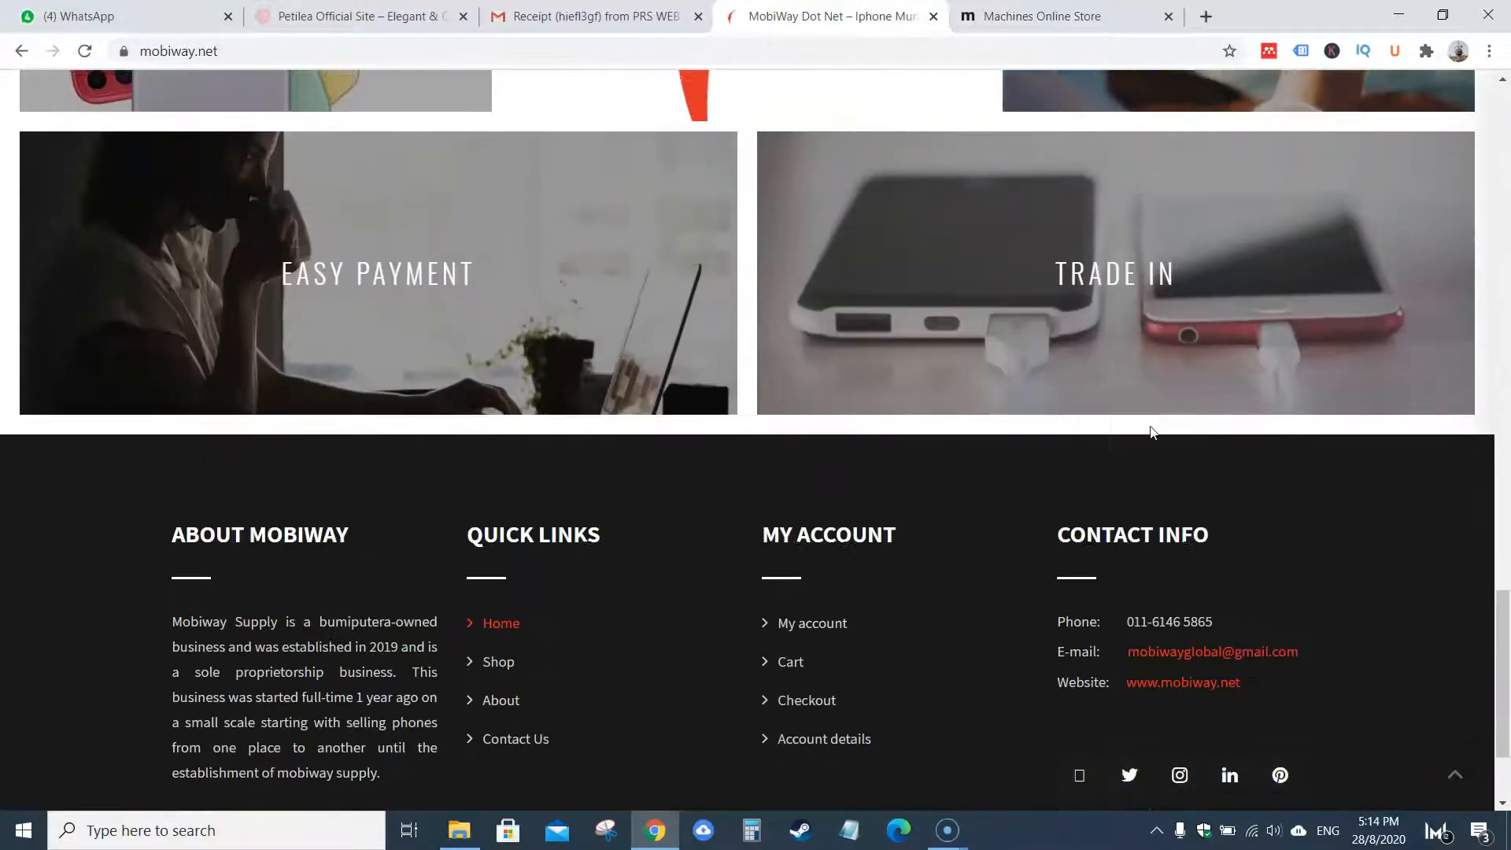
scroll(1150, 427, up, 20)
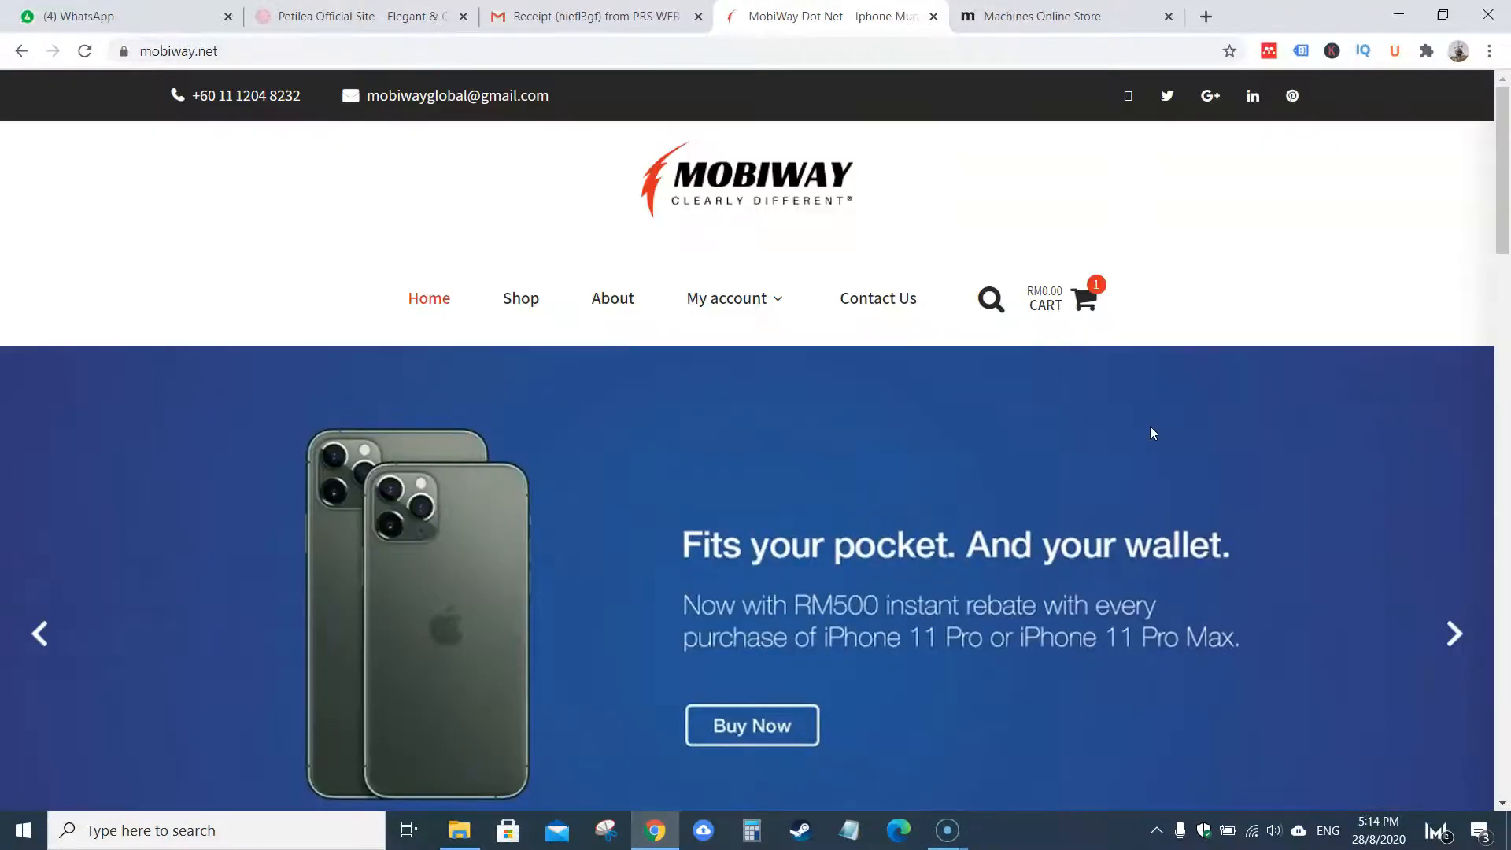
Step: Open the WordPress admin dashboard of the MobiWay site at mobiway.net/wp-admin
click(774, 54)
click(774, 55)
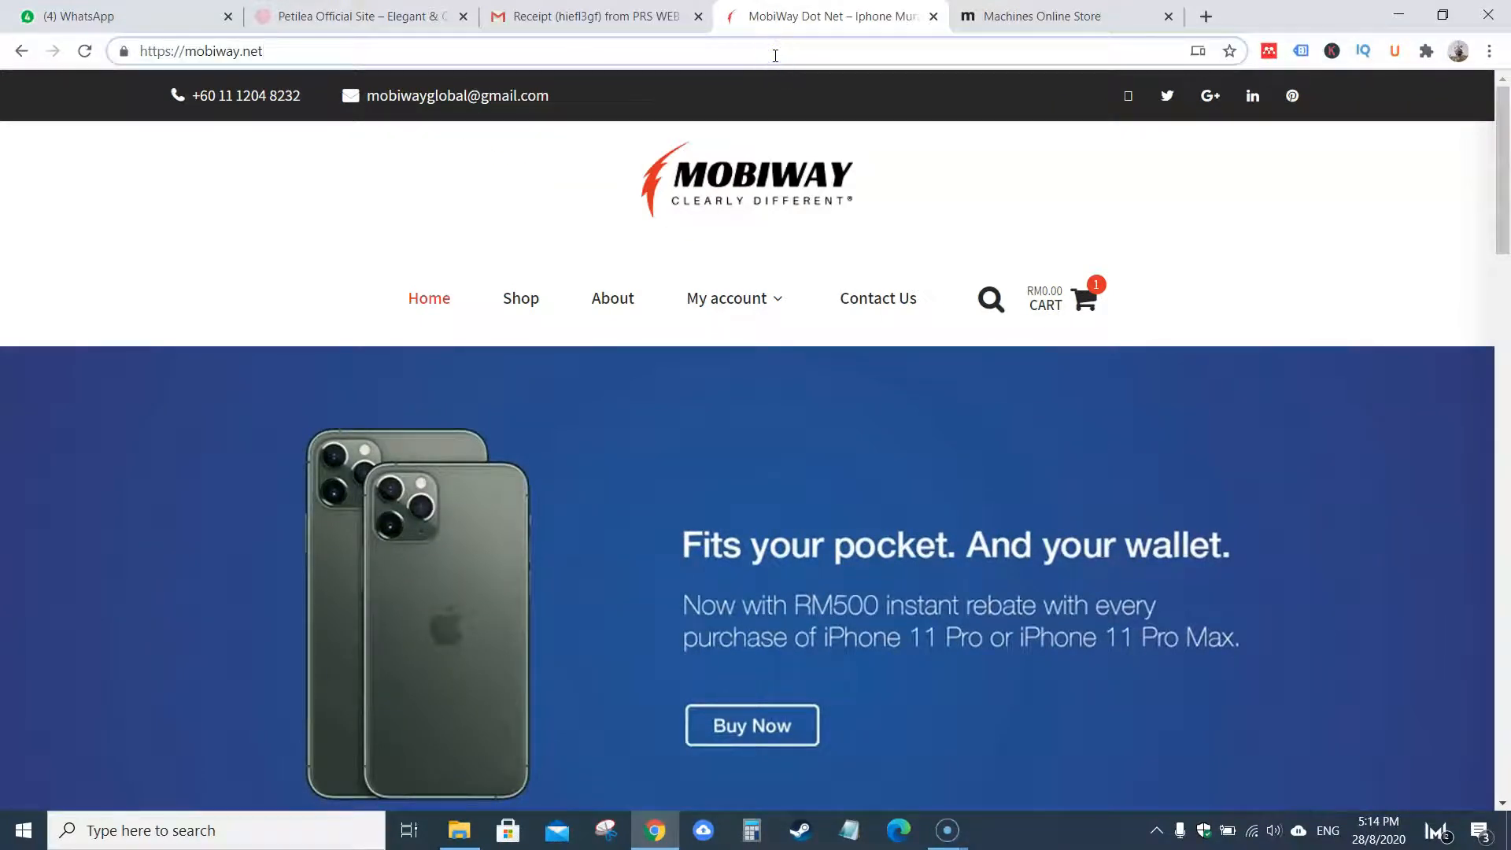
text(/wp-adm)
key(Return)
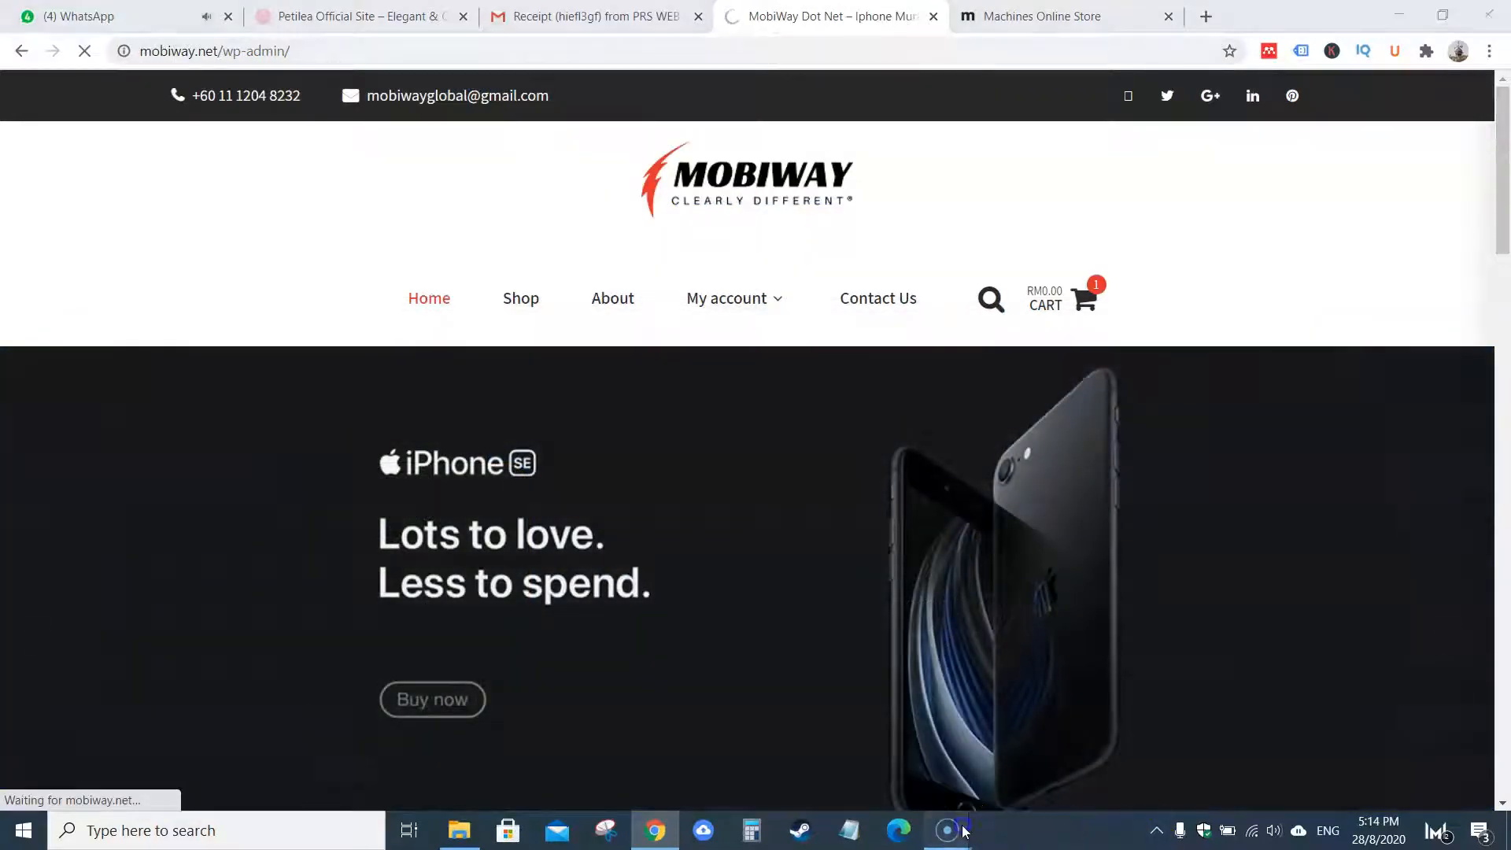
mouse_move(948, 828)
click(970, 752)
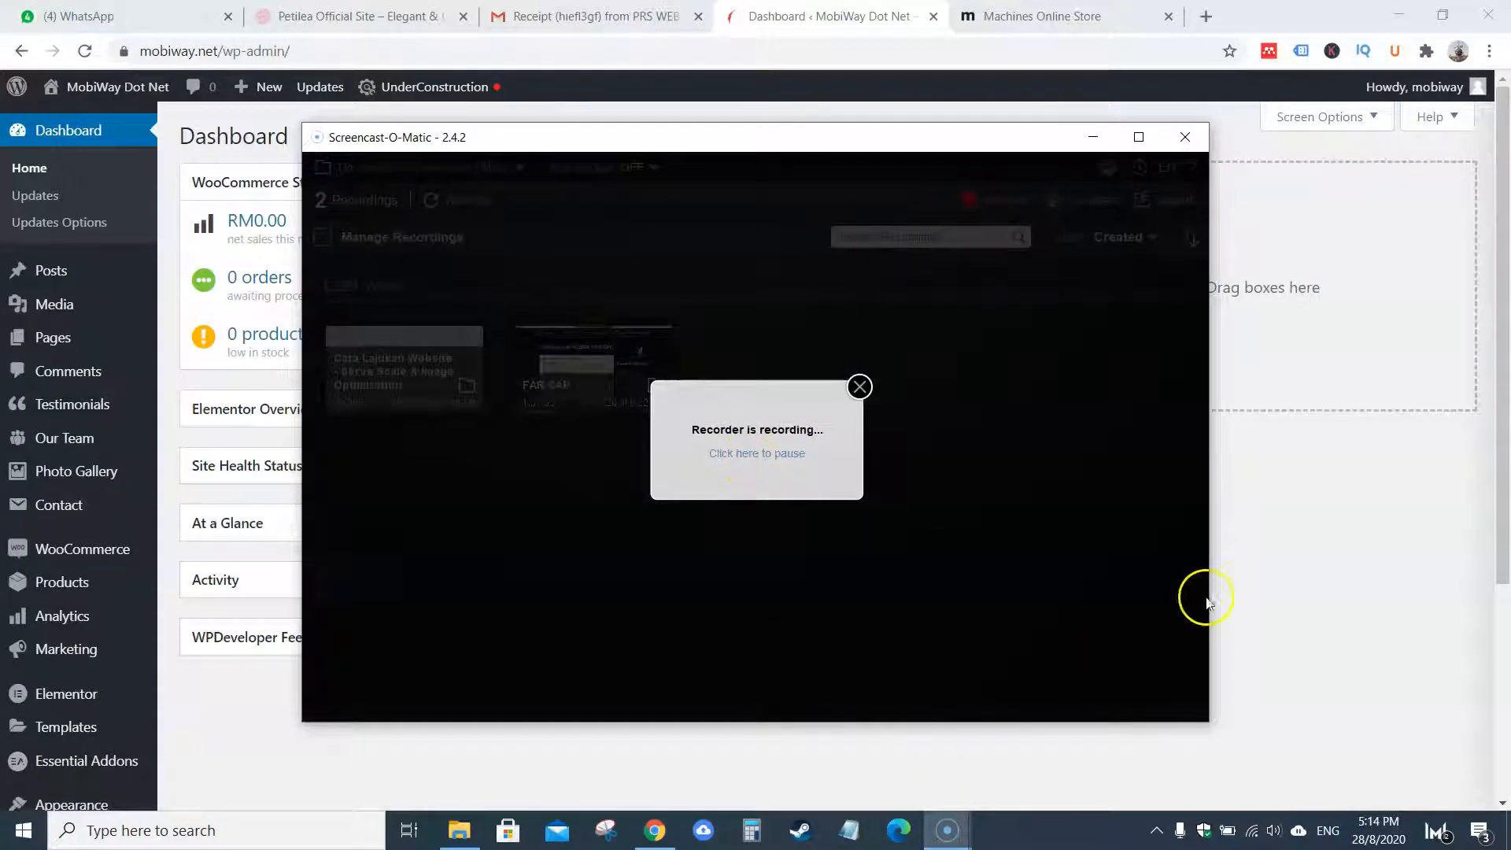
click(1284, 562)
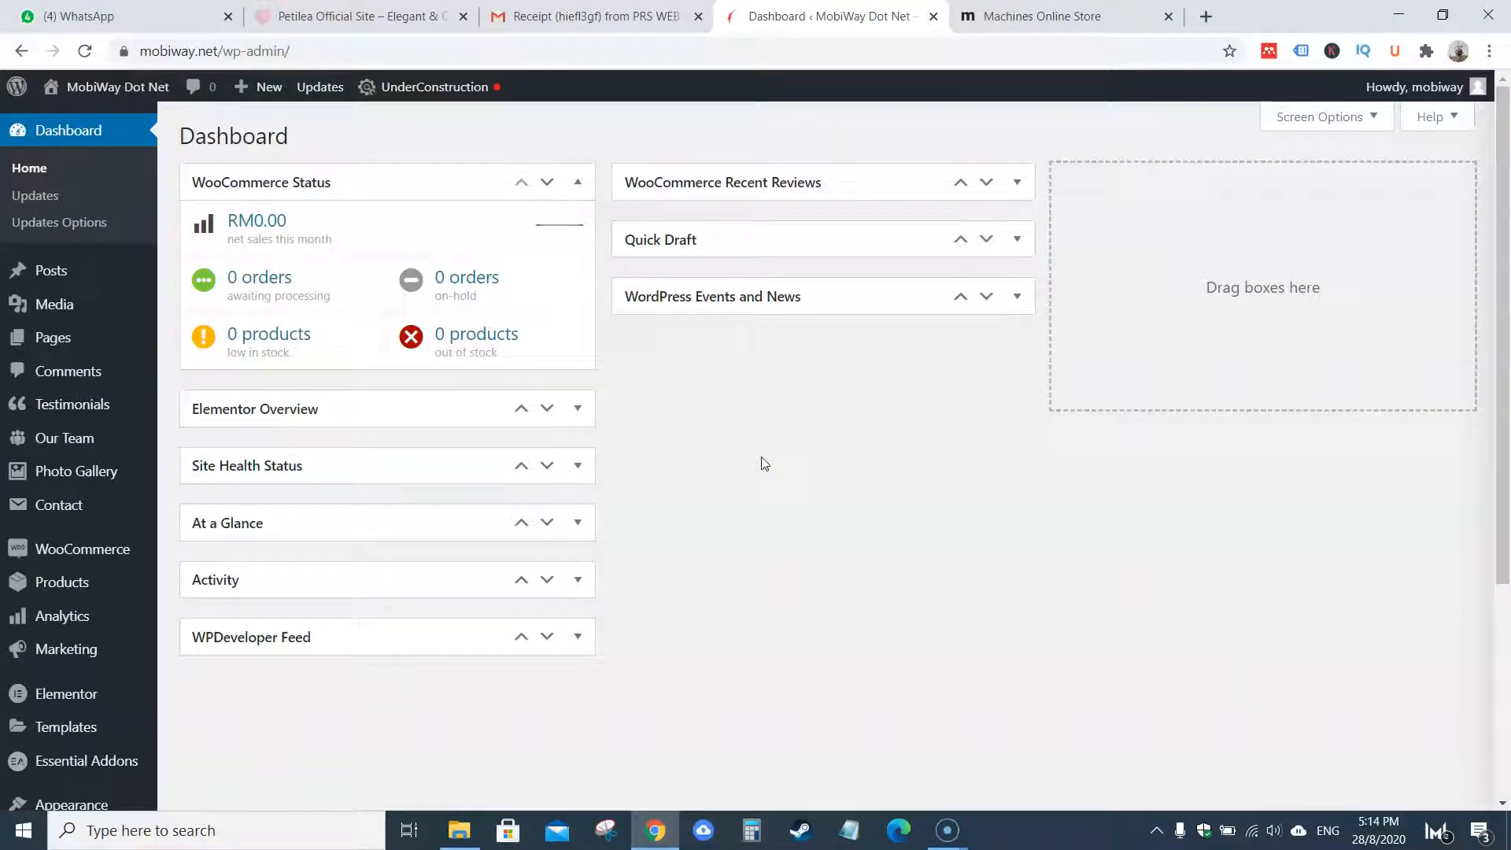
Step: Close the WhatsApp browser tab, keeping the MobiWay dashboard in view
click(228, 16)
click(977, 399)
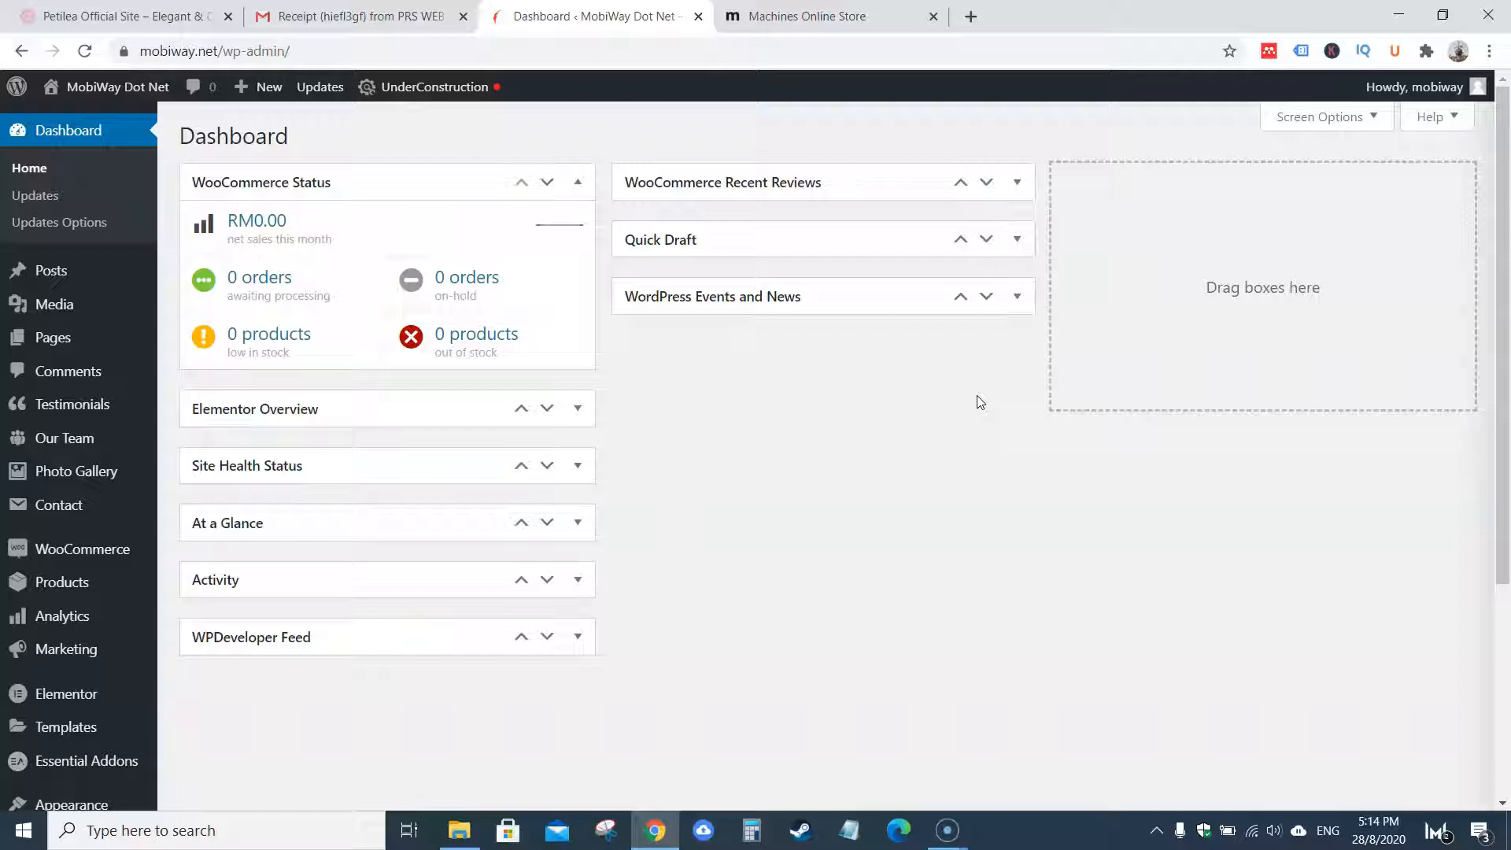
click(988, 453)
click(970, 469)
Step: Open the toyyibpay.com payment gateway site in a new browser tab
click(970, 16)
text(toyyibpay.com)
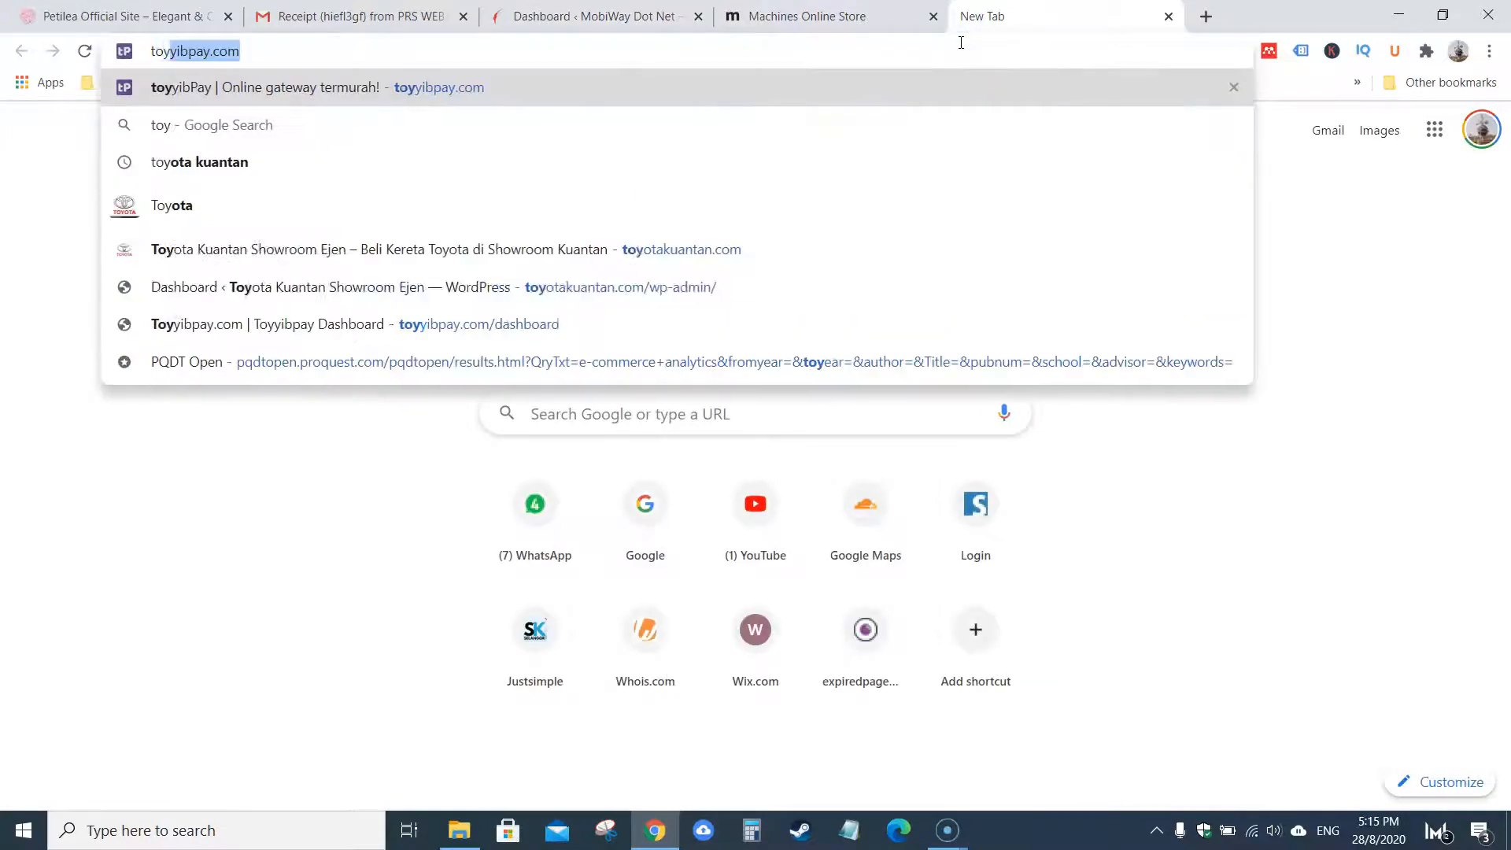
key(Return)
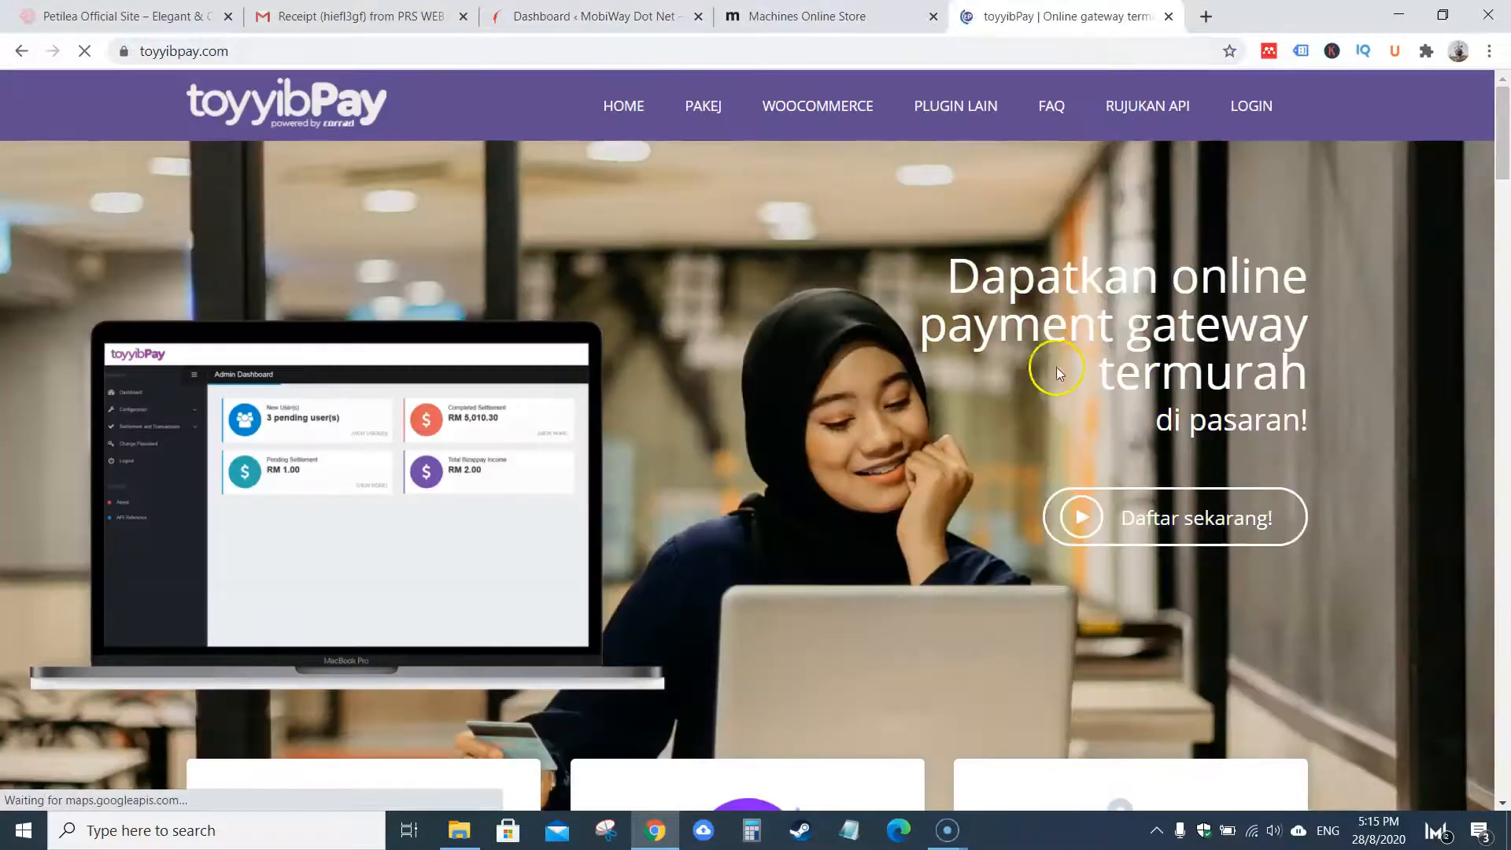
Step: Examine toyyibPay's Pakej Standard price and its per-transaction terms on the home page
scroll(769, 472, down, 6)
scroll(769, 476, down, 20)
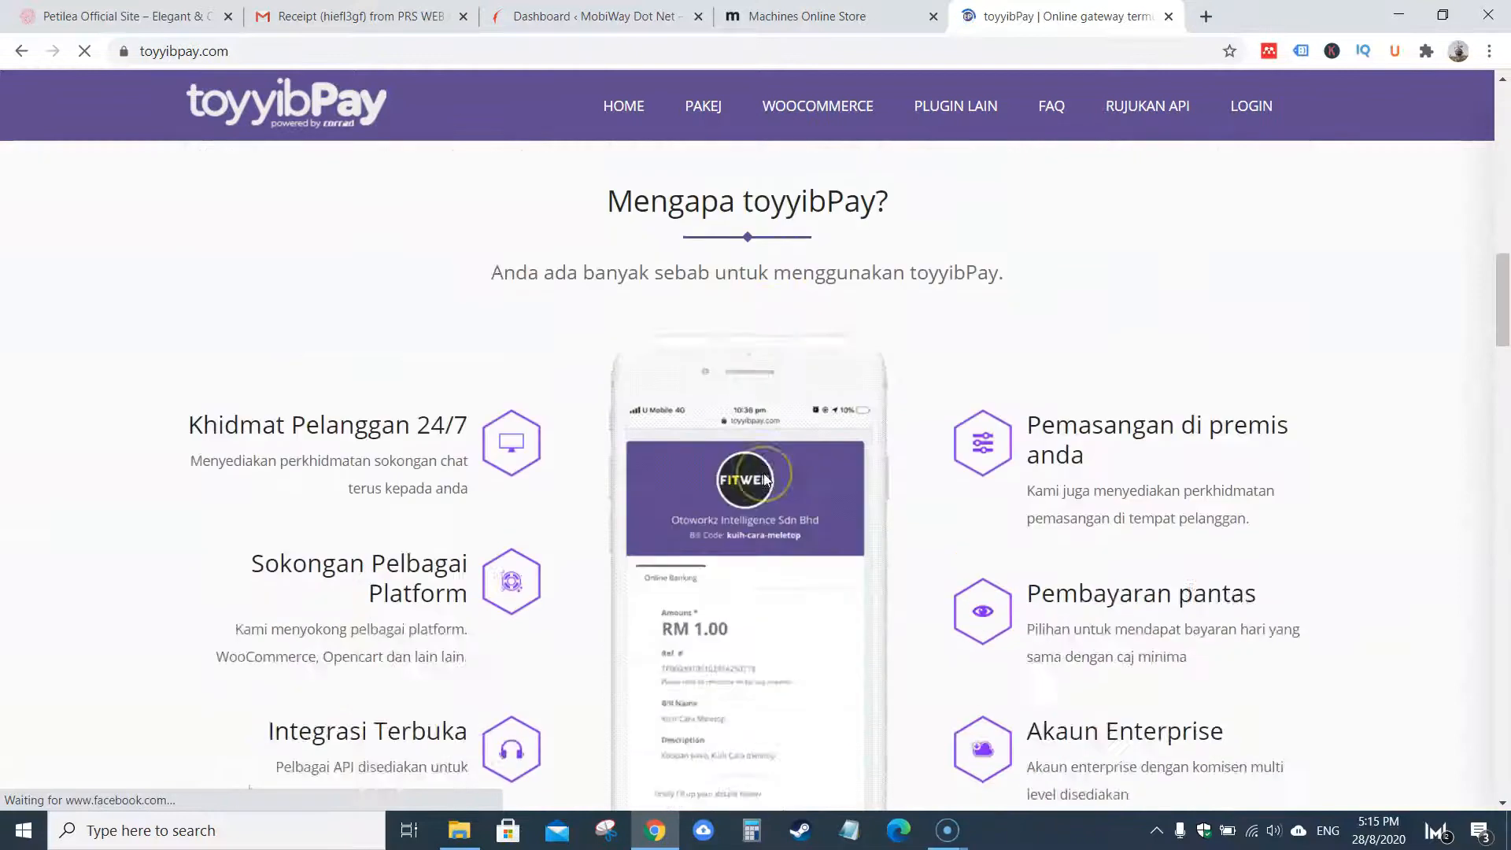
scroll(767, 478, down, 5)
drag(735, 351, 843, 350)
click(581, 18)
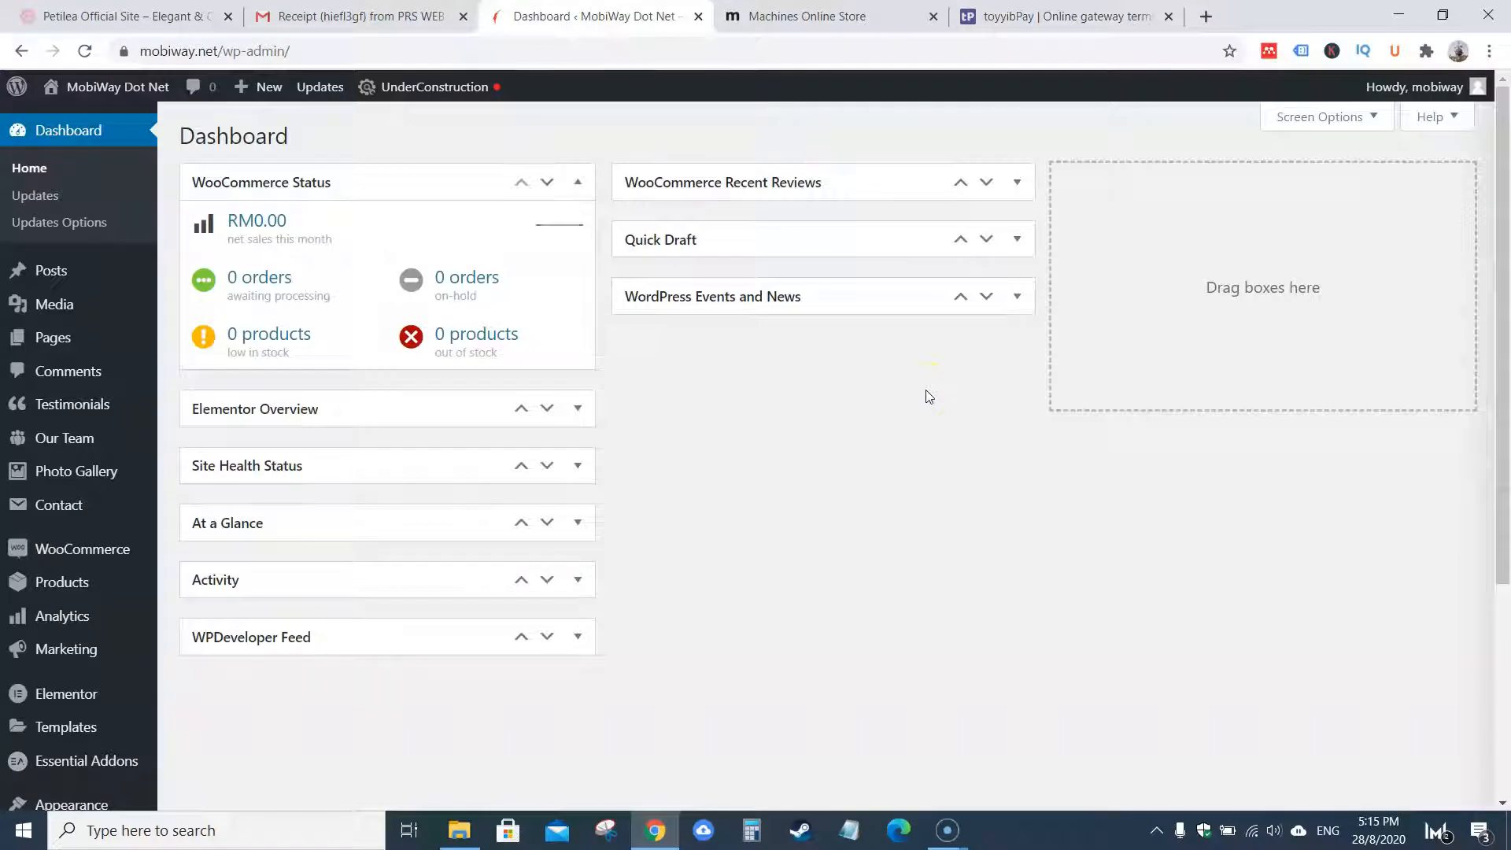
click(1023, 17)
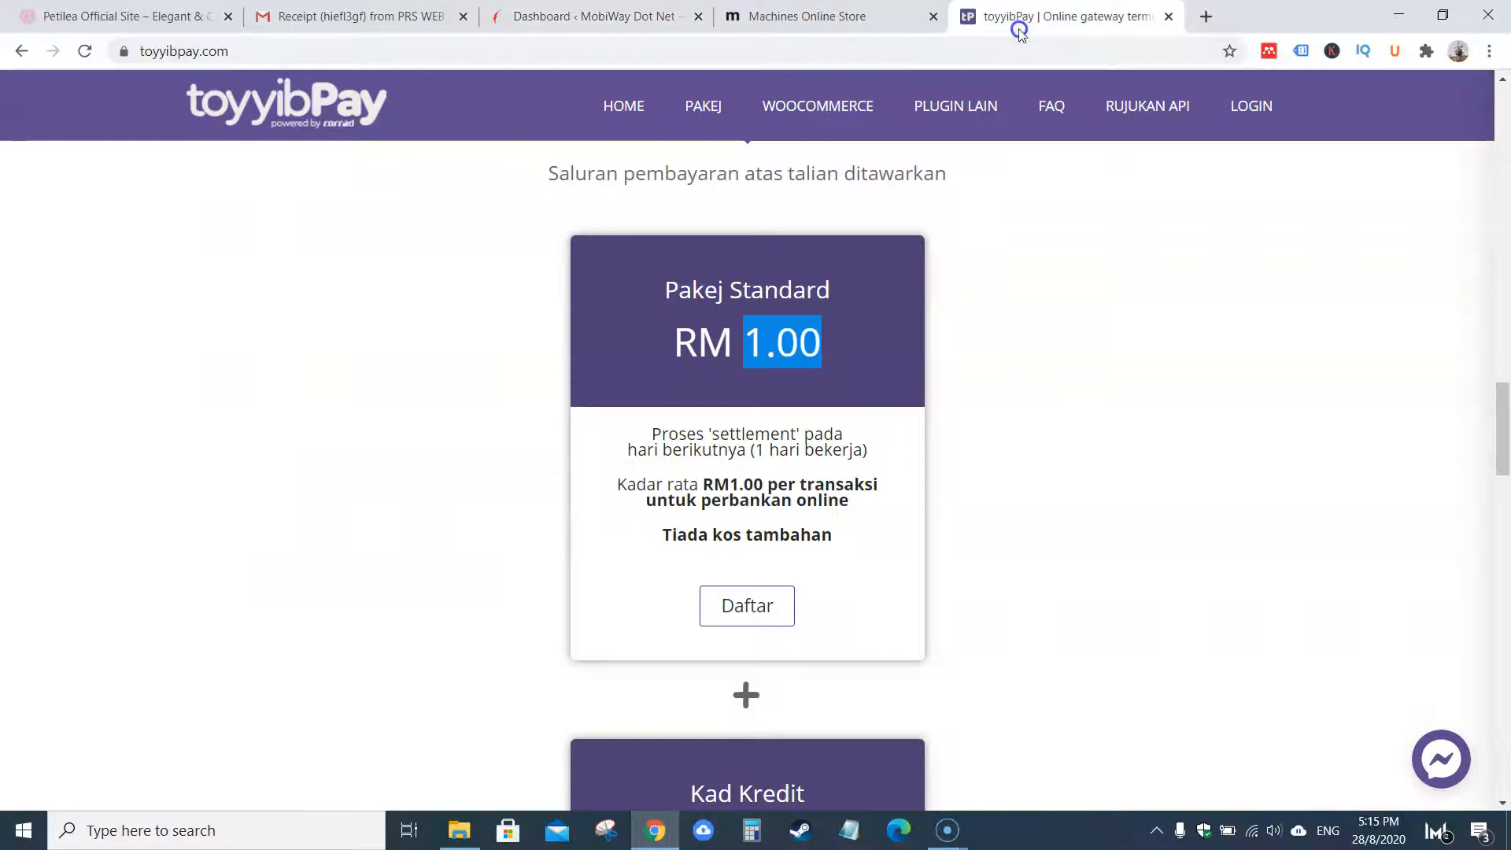
click(925, 535)
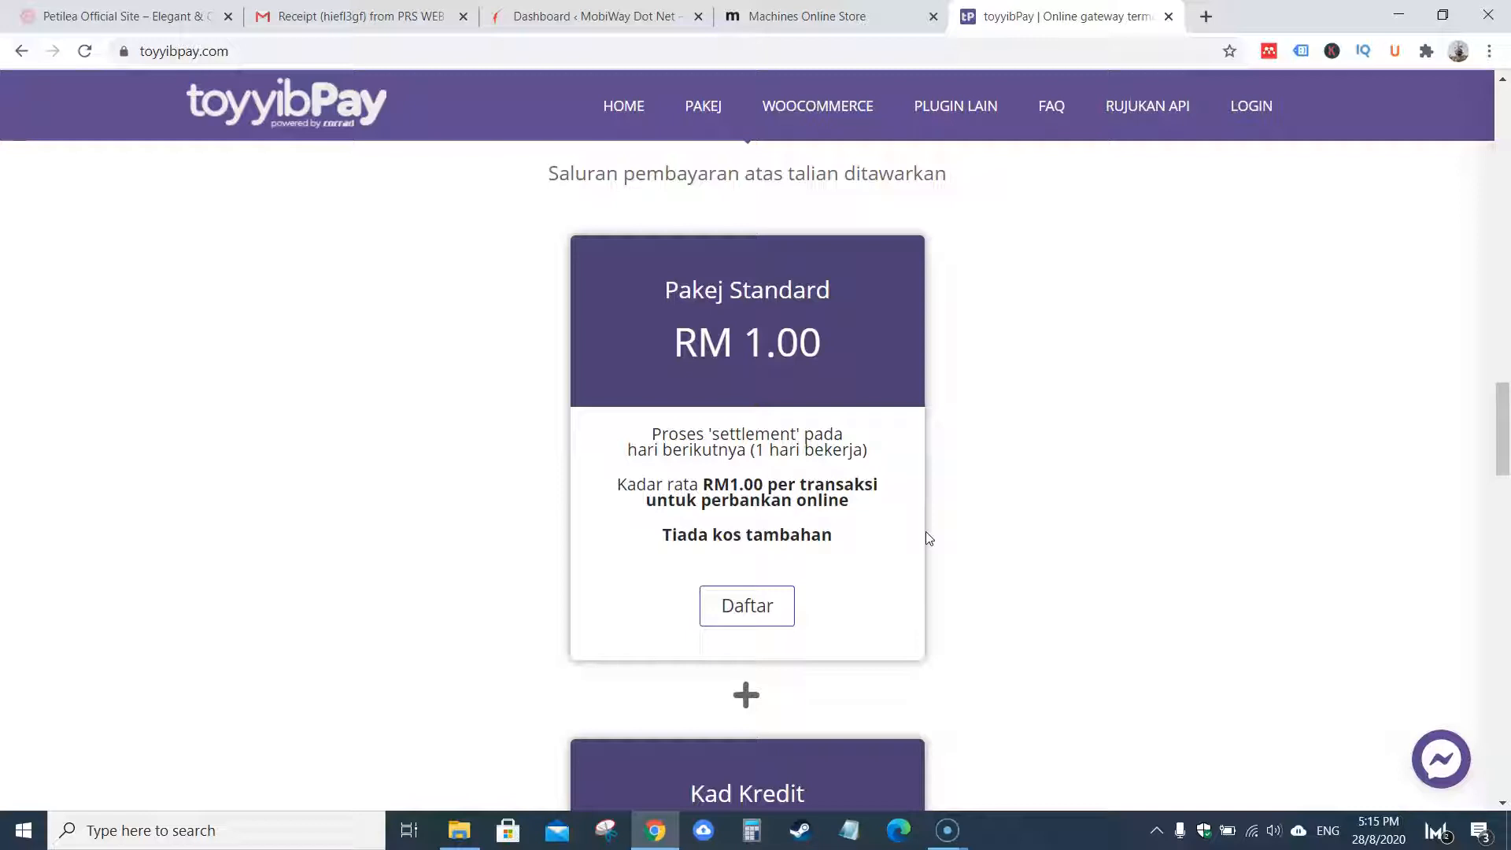
scroll(927, 537, up, 5)
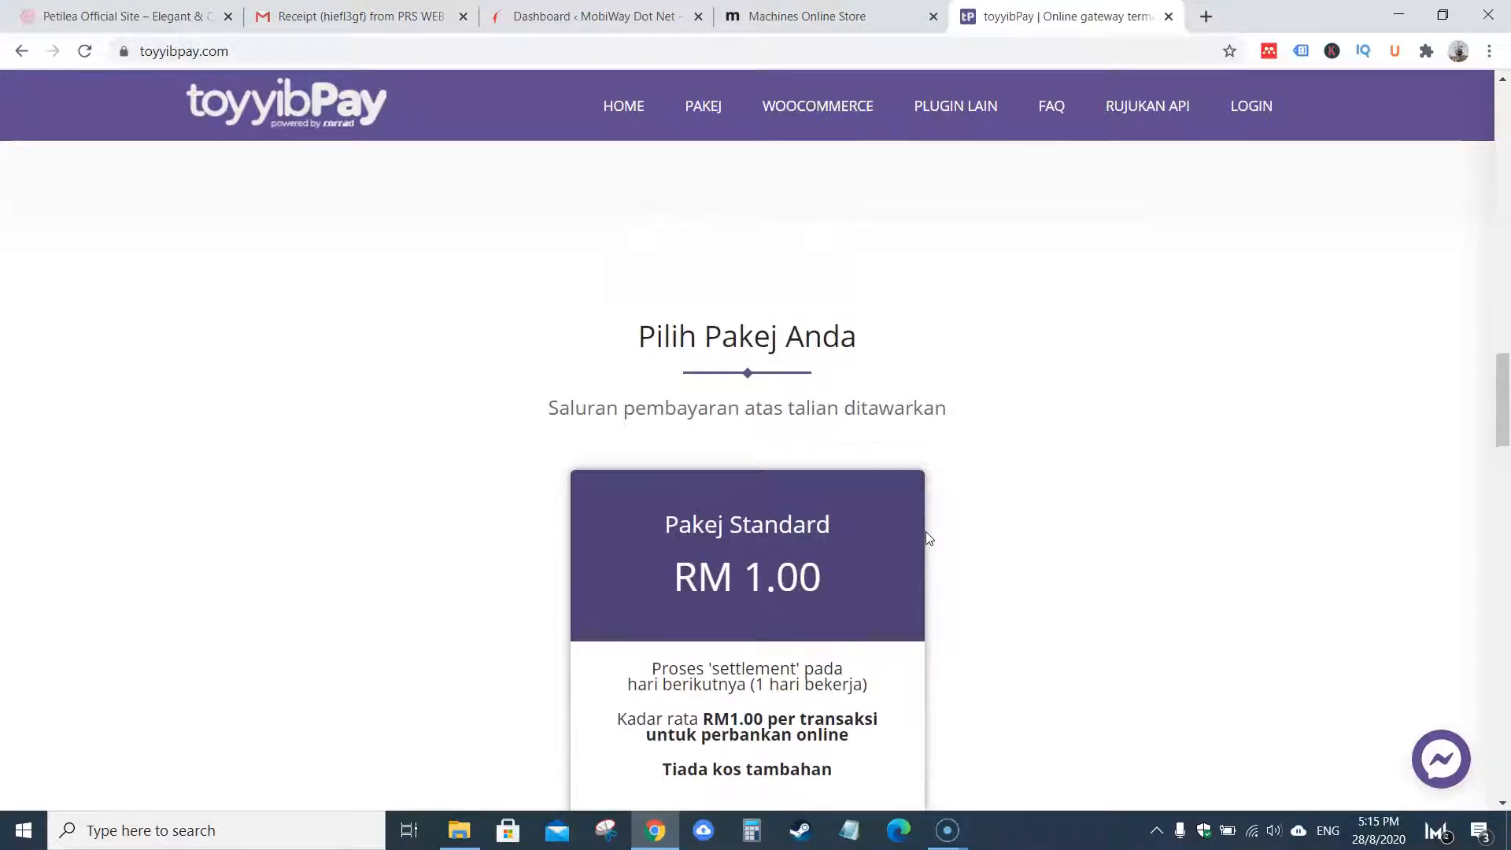
scroll(929, 535, up, 3)
Step: Close the Machines Online Store tab and return to the MobiWay dashboard
click(649, 20)
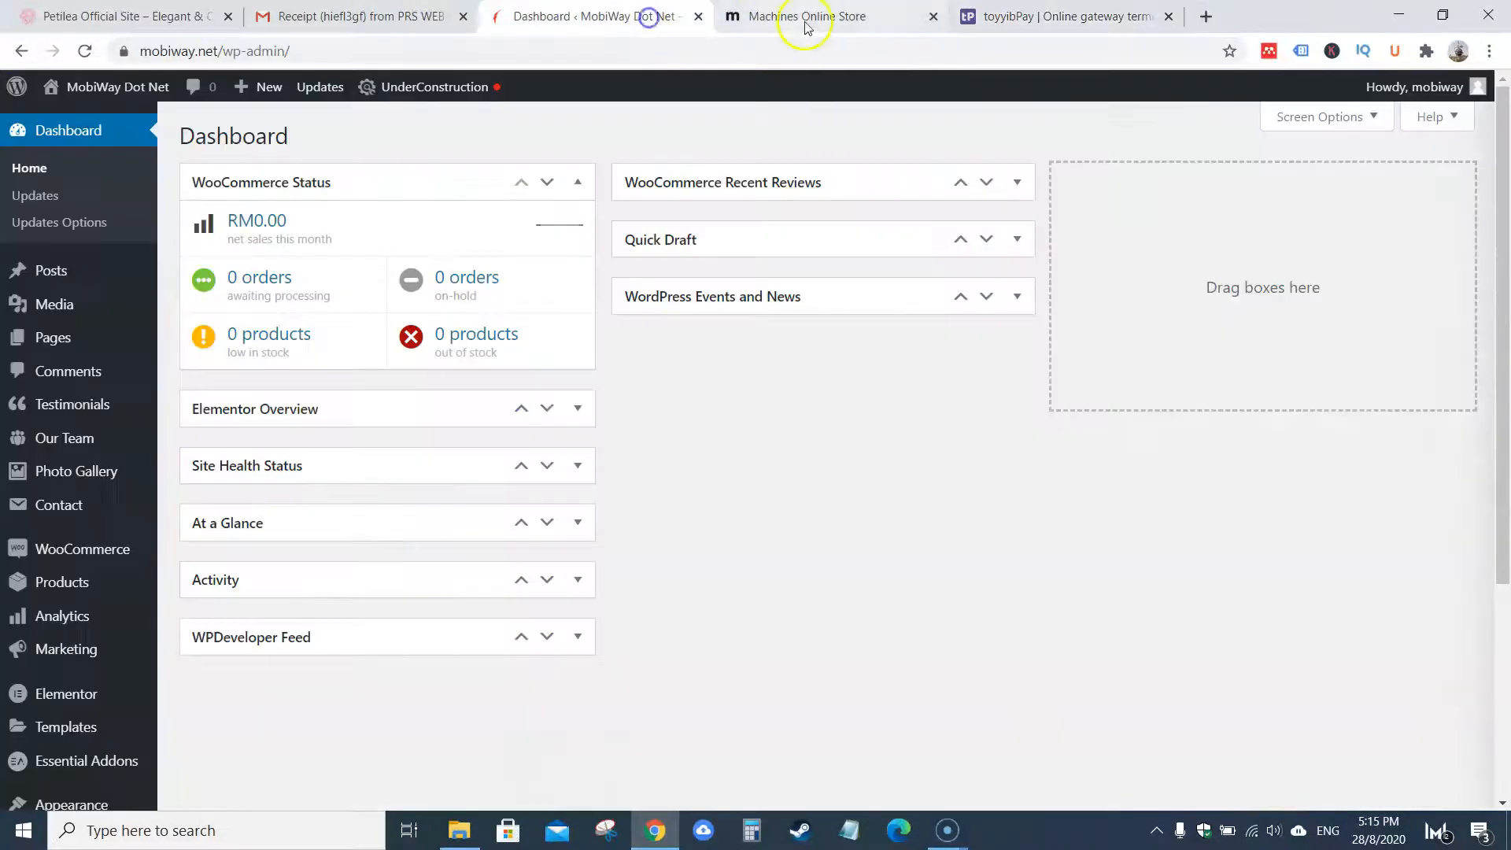
click(805, 20)
click(933, 16)
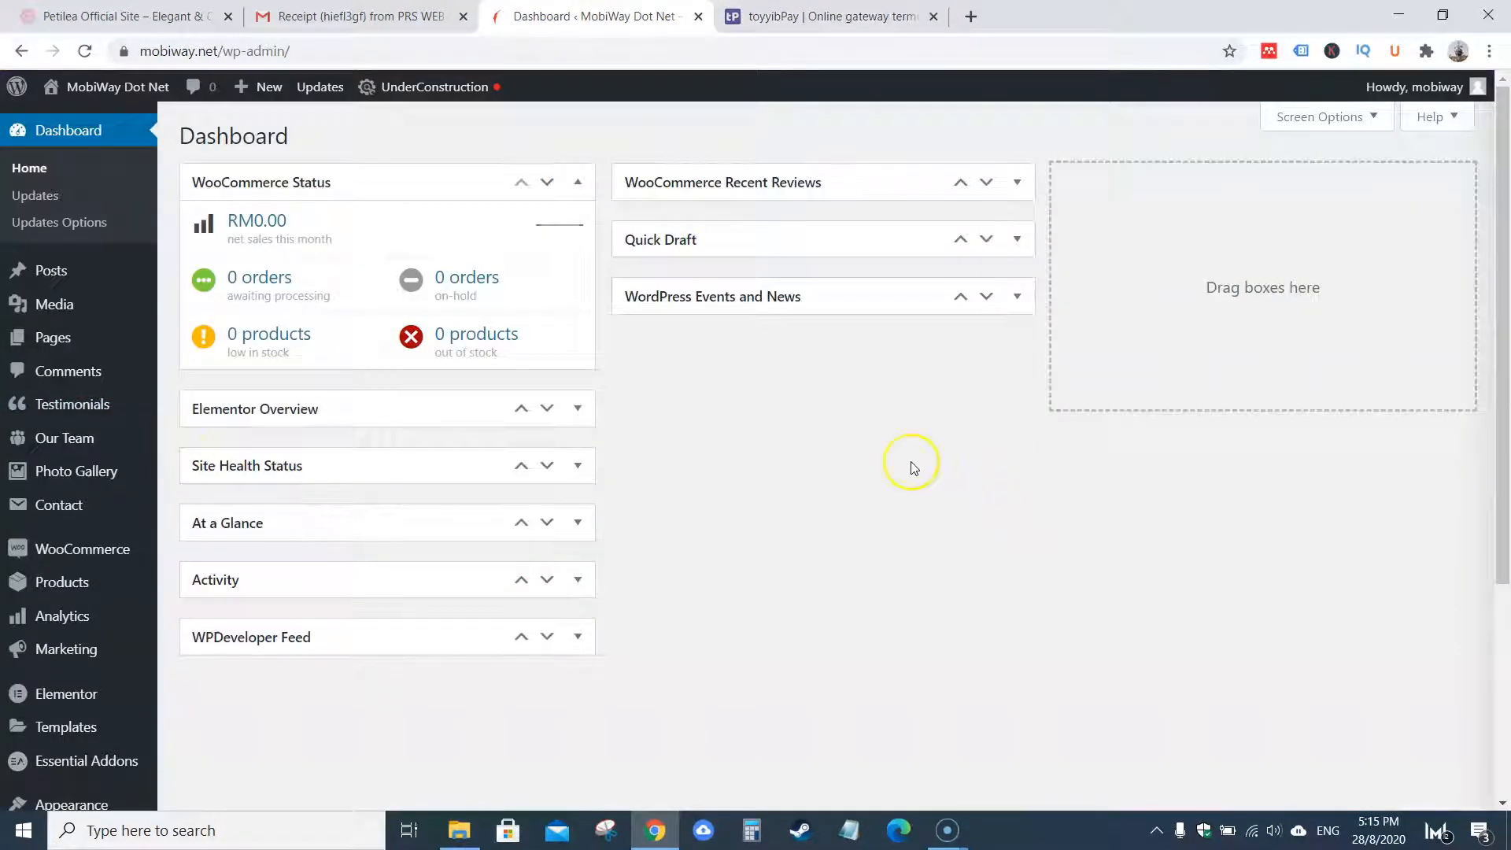
Step: Open the Add Plugins page in the MobiWay WordPress admin
scroll(910, 465, down, 1)
scroll(197, 618, down, 2)
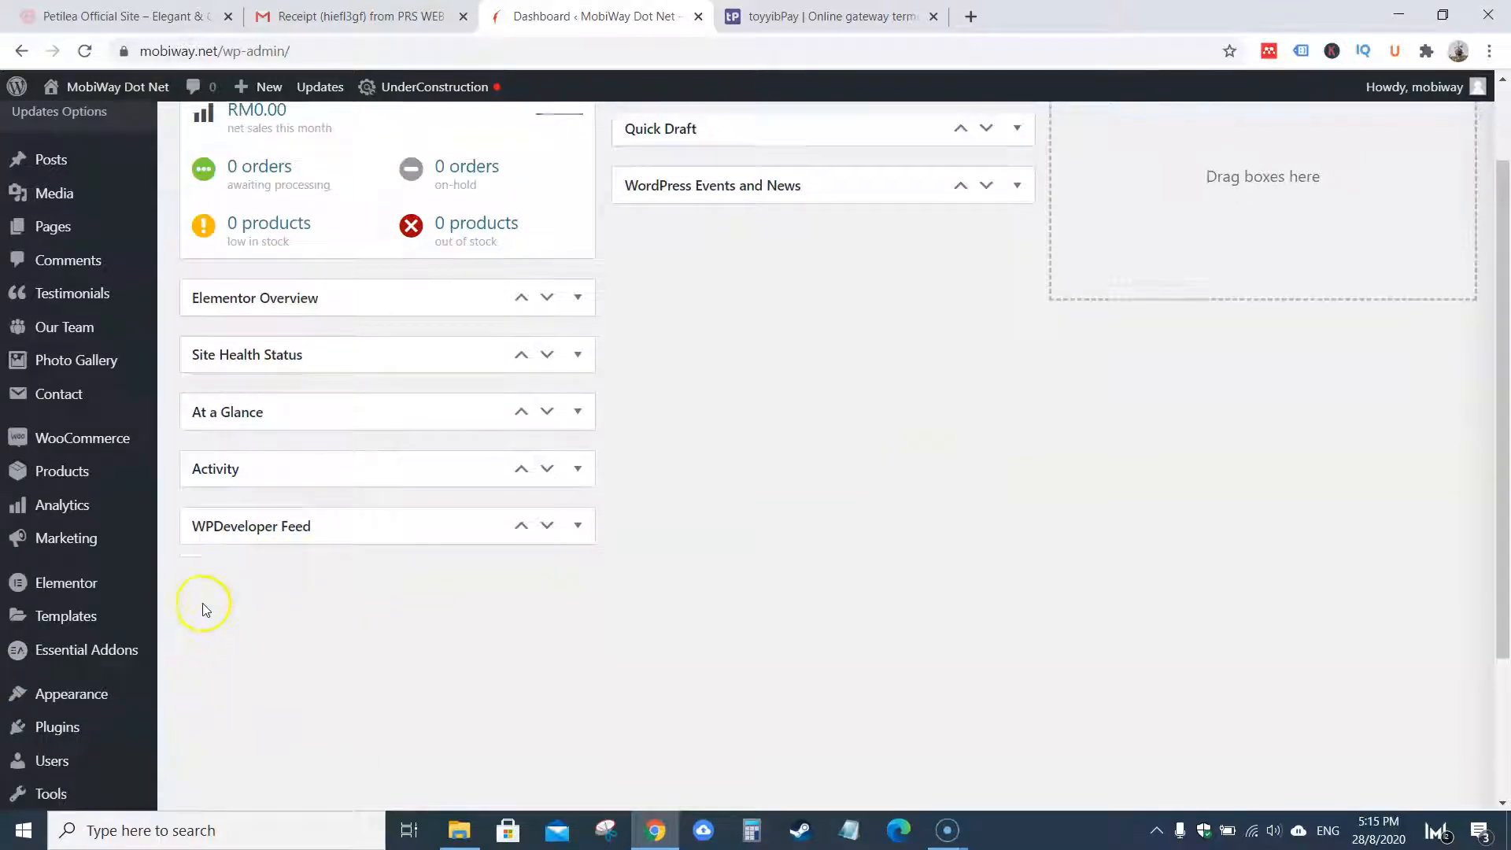
mouse_move(75, 551)
click(209, 575)
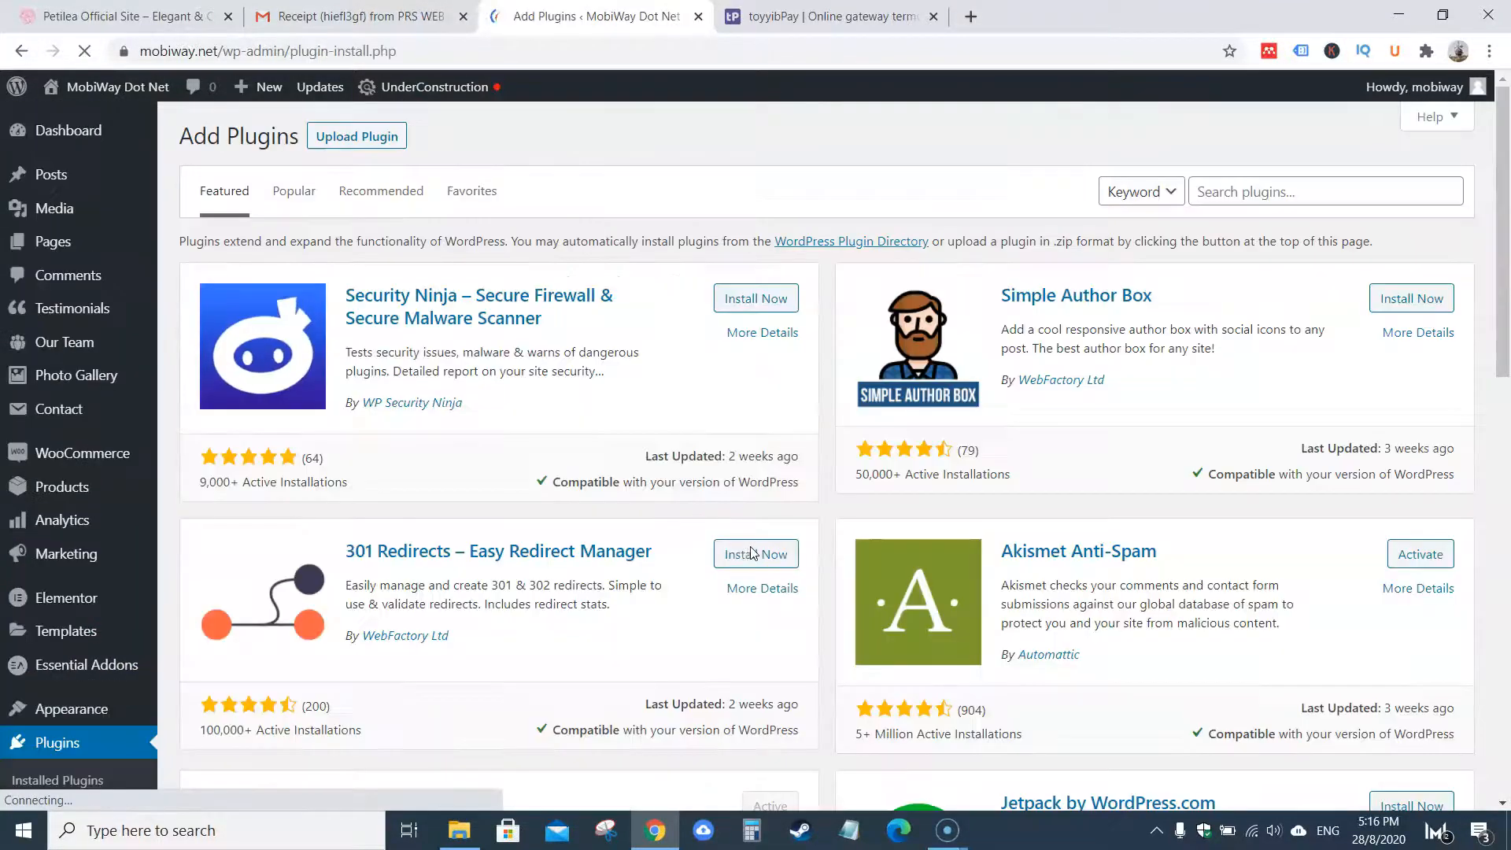
Step: Search the plugin directory for toyyibpay and install the toyyibPay for WooCommerce plugin
click(1237, 192)
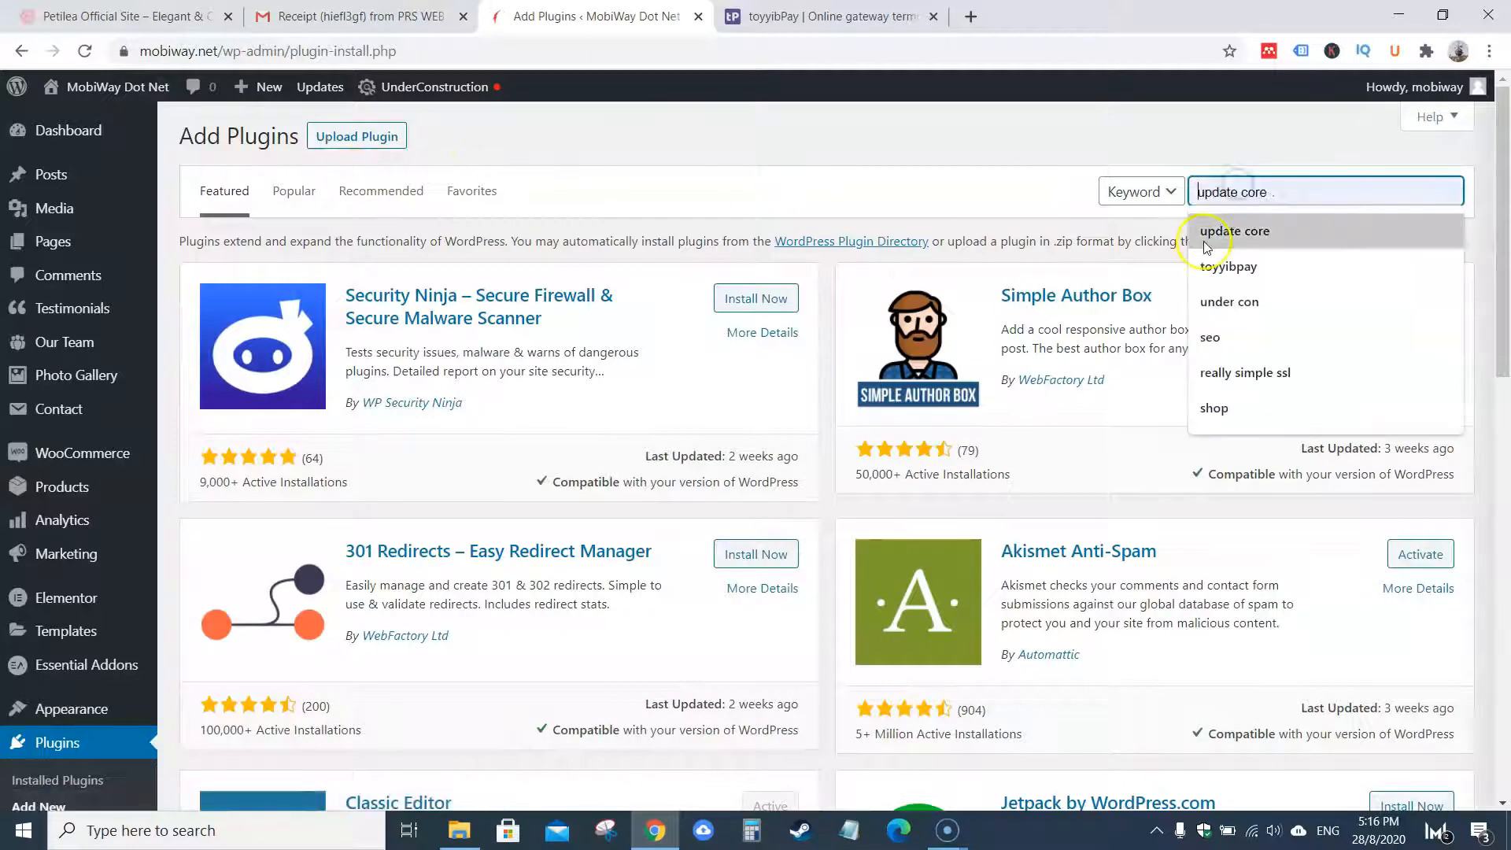
click(1229, 266)
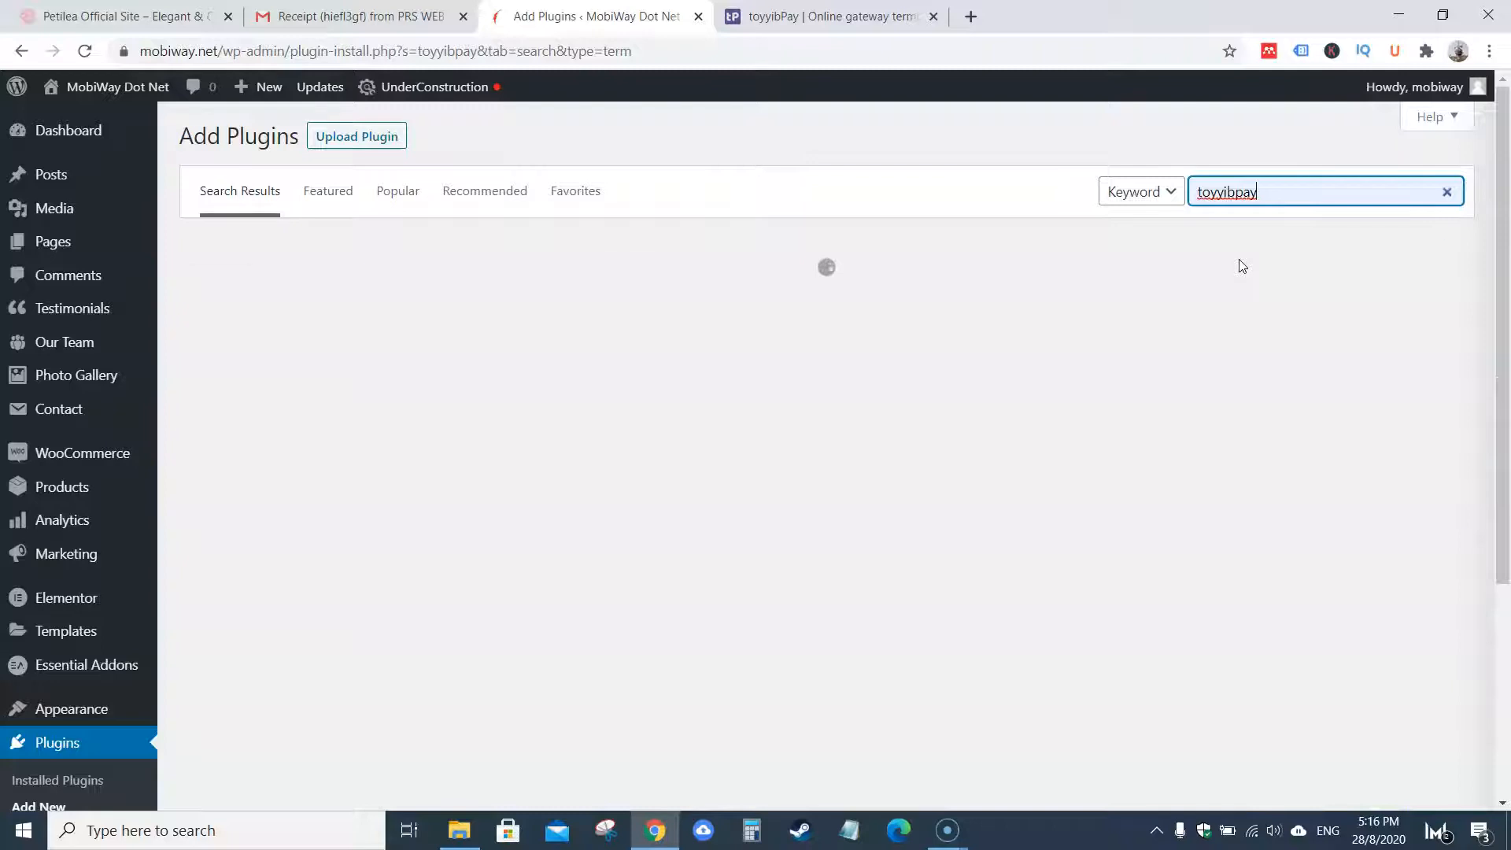
click(757, 296)
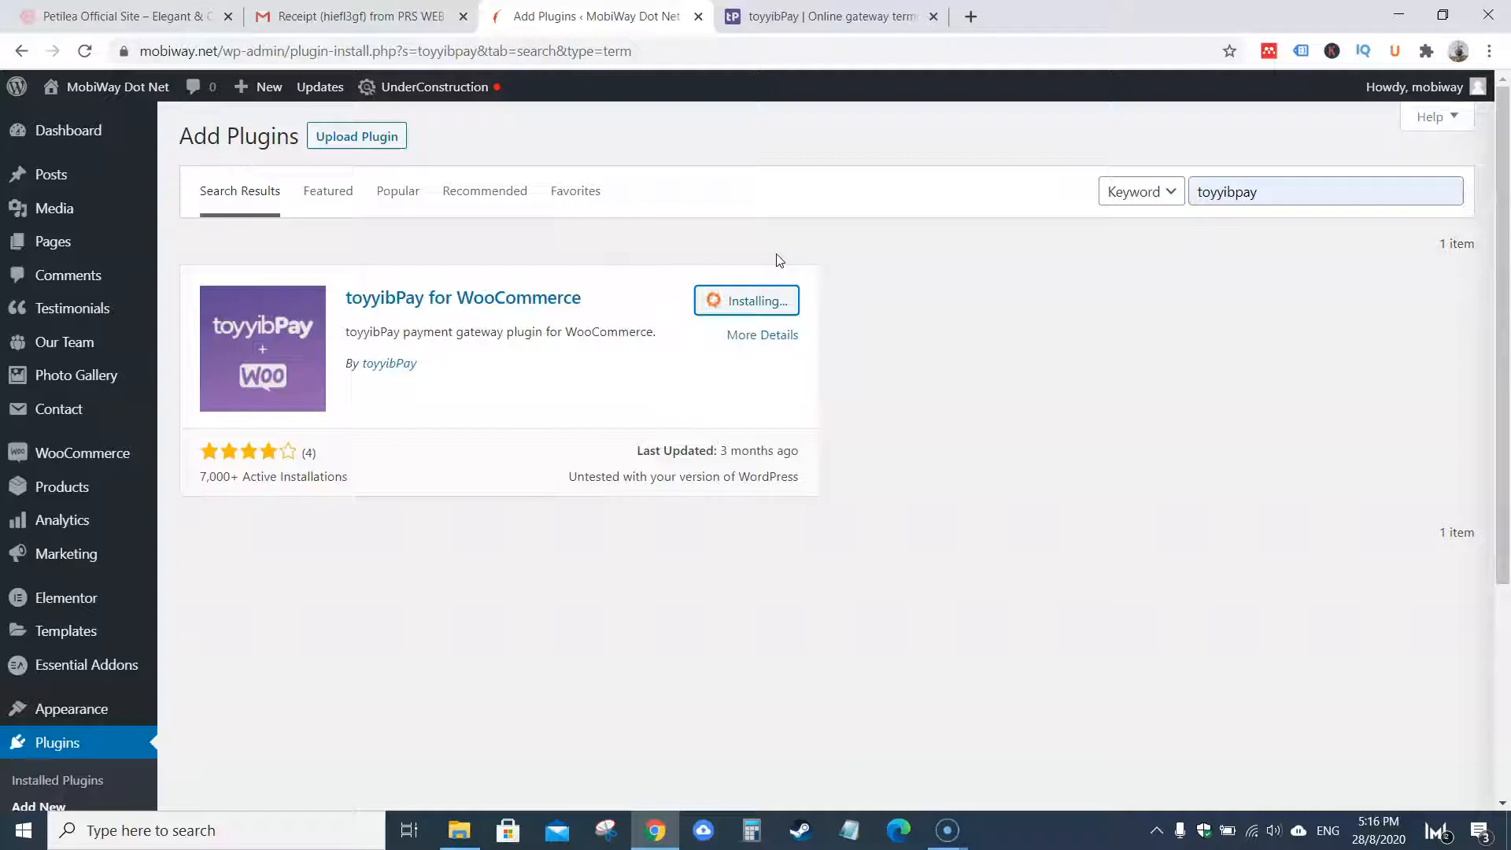
Step: Activate the newly installed toyyibPay for WooCommerce plugin
scroll(432, 472, down, 3)
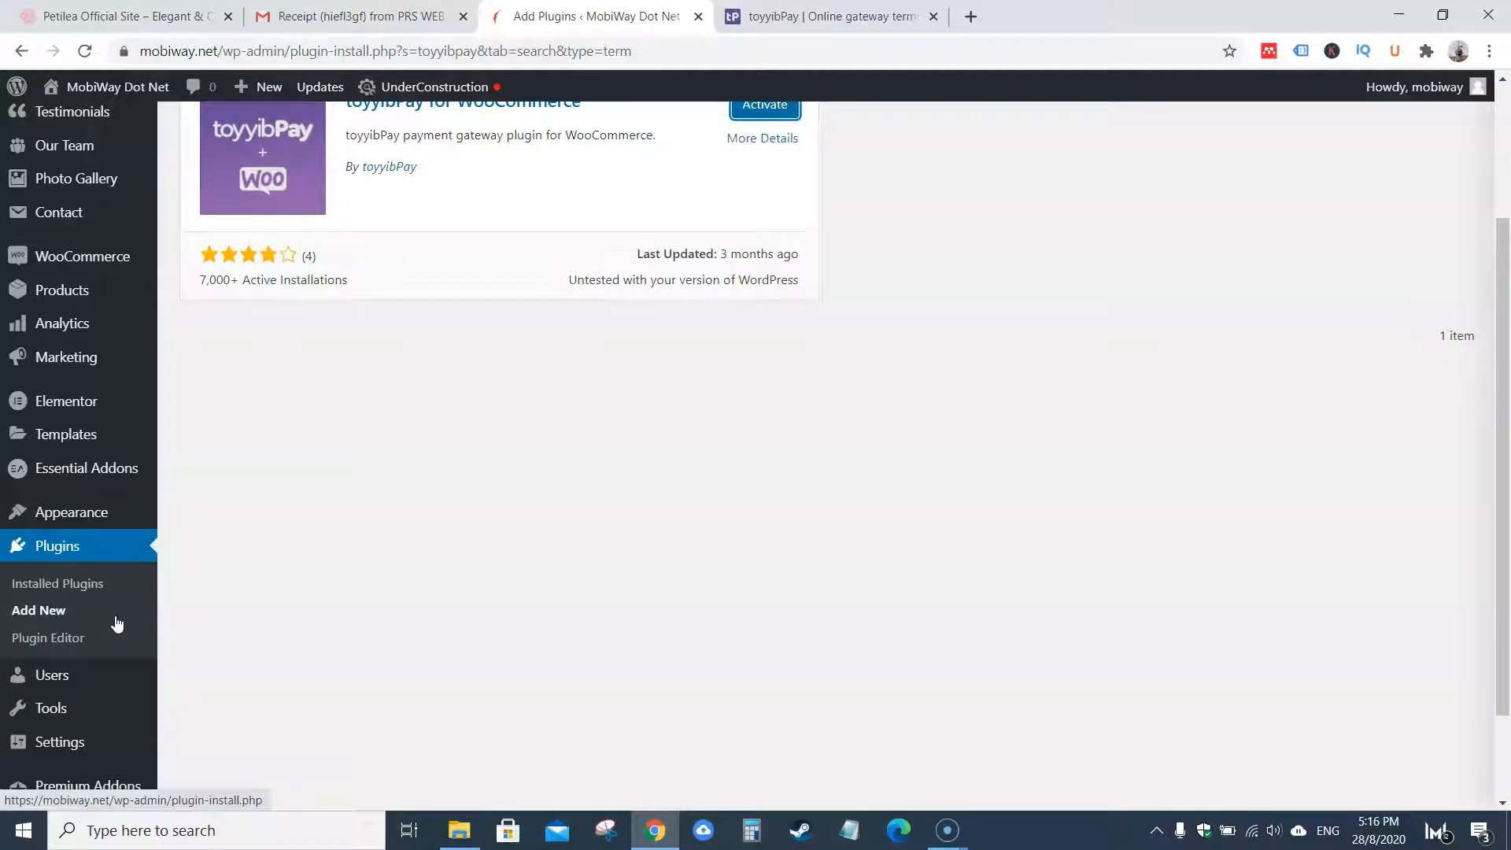
scroll(826, 434, up, 3)
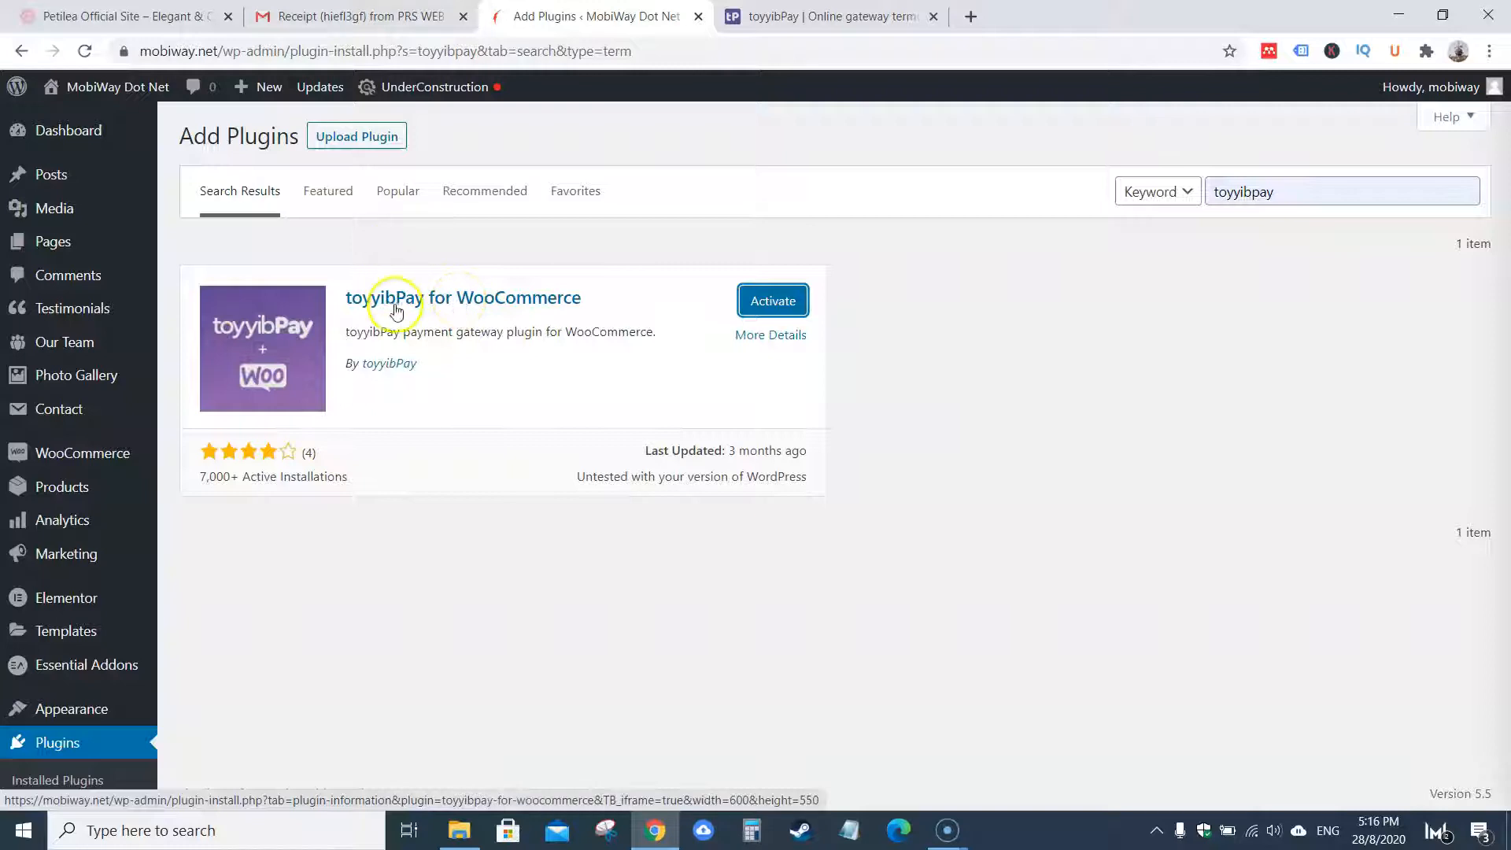
click(763, 299)
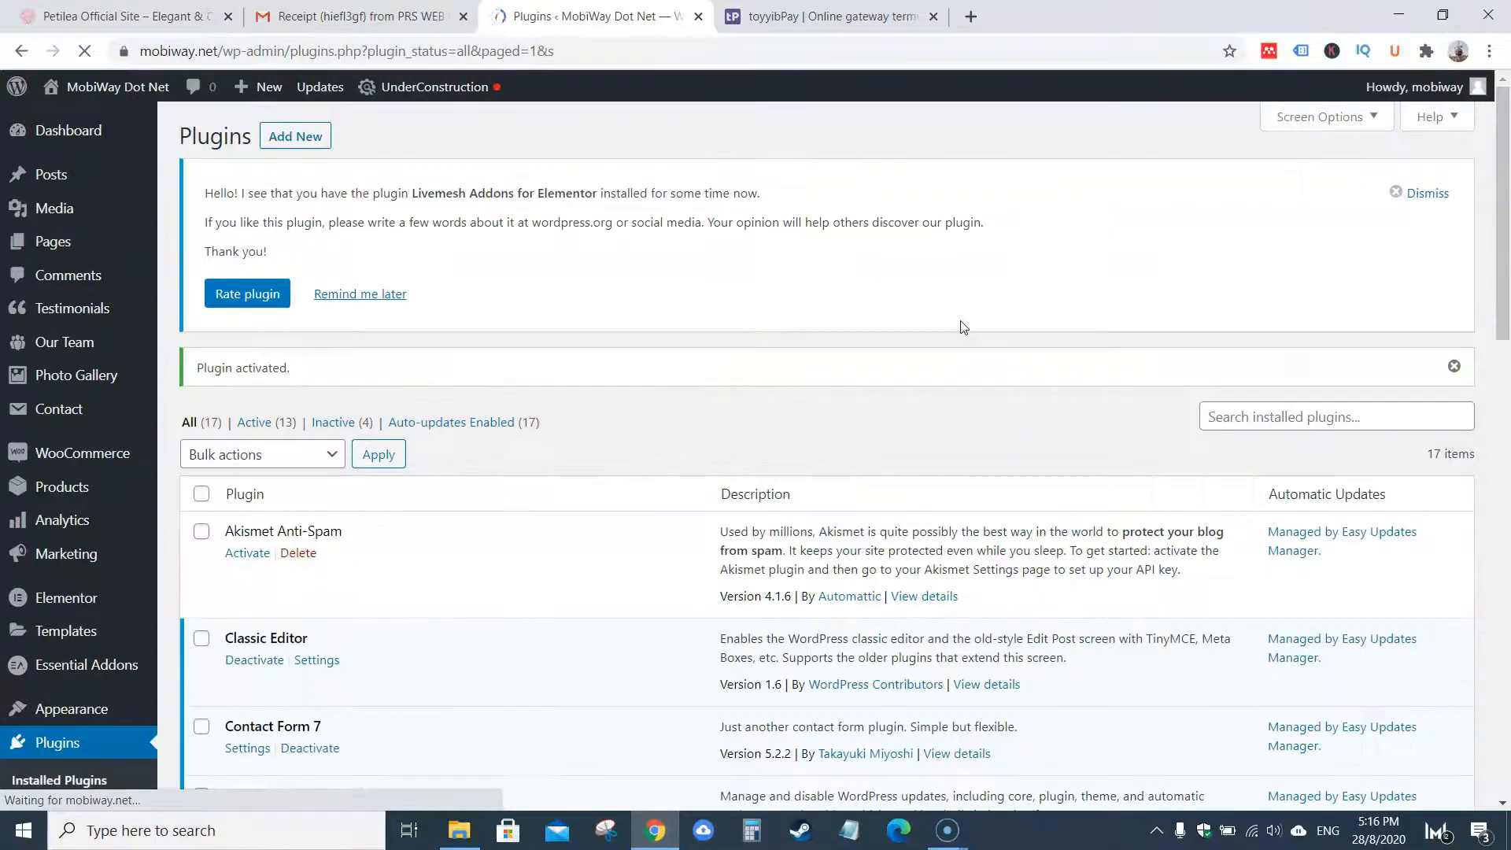
Step: Open the list of payment methods in the WooCommerce Payments settings
scroll(881, 408, down, 1)
scroll(877, 401, down, 2)
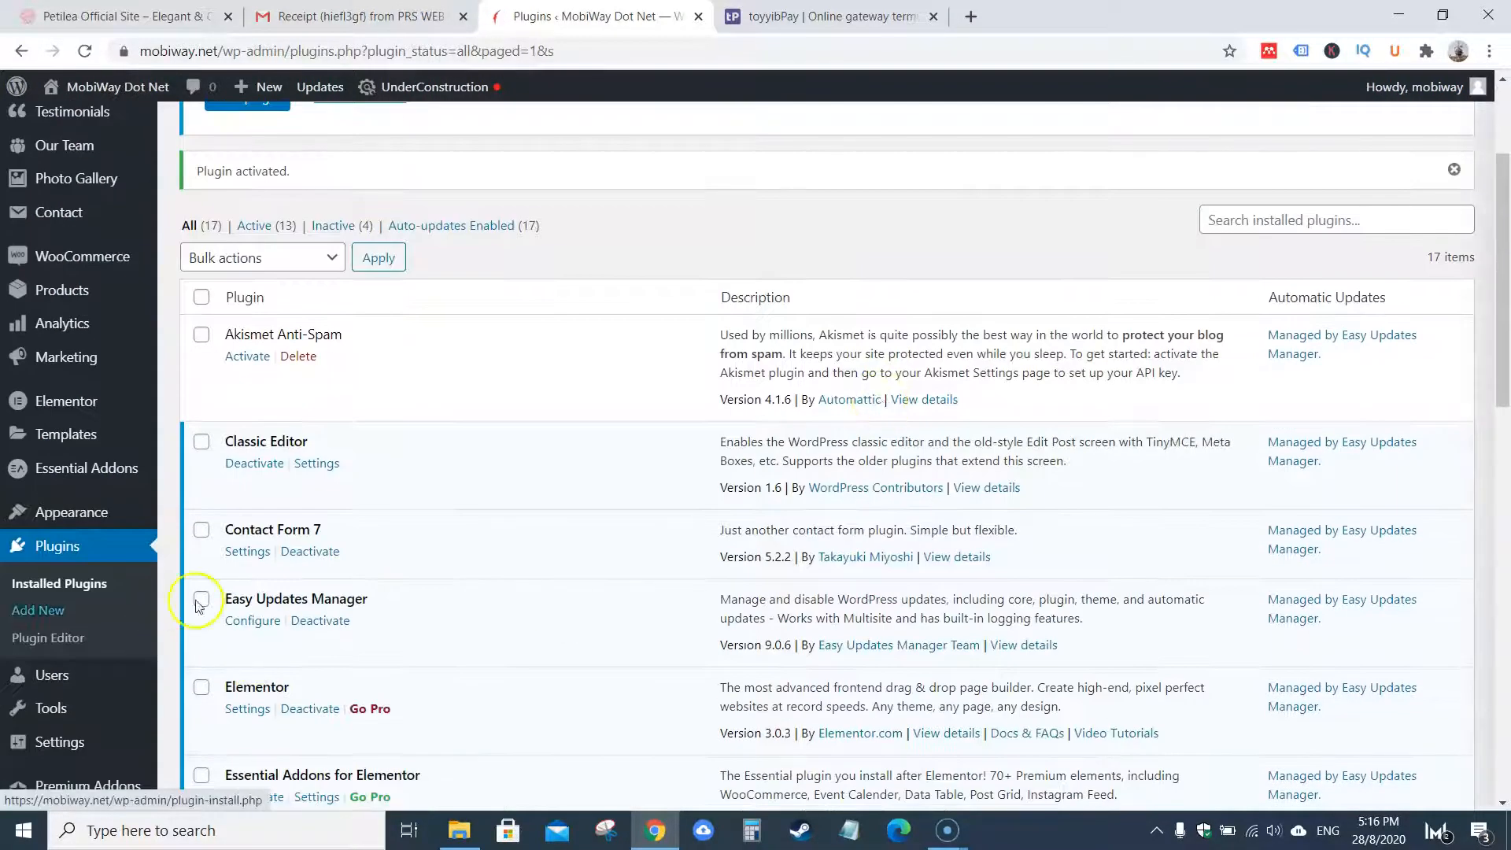
scroll(390, 583, down, 3)
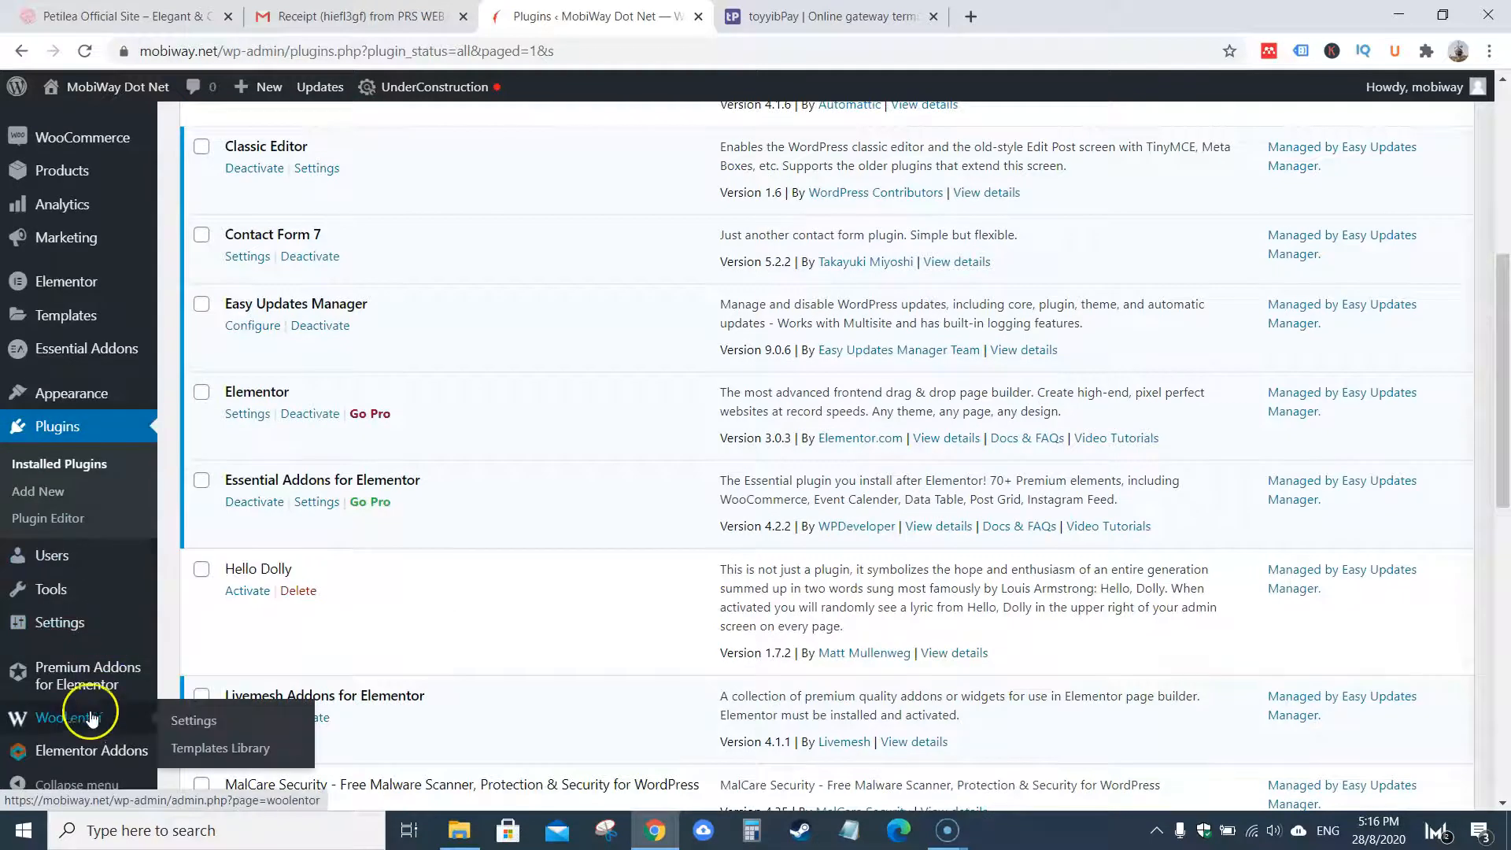
mouse_move(75, 366)
scroll(75, 366, up, 3)
mouse_move(82, 332)
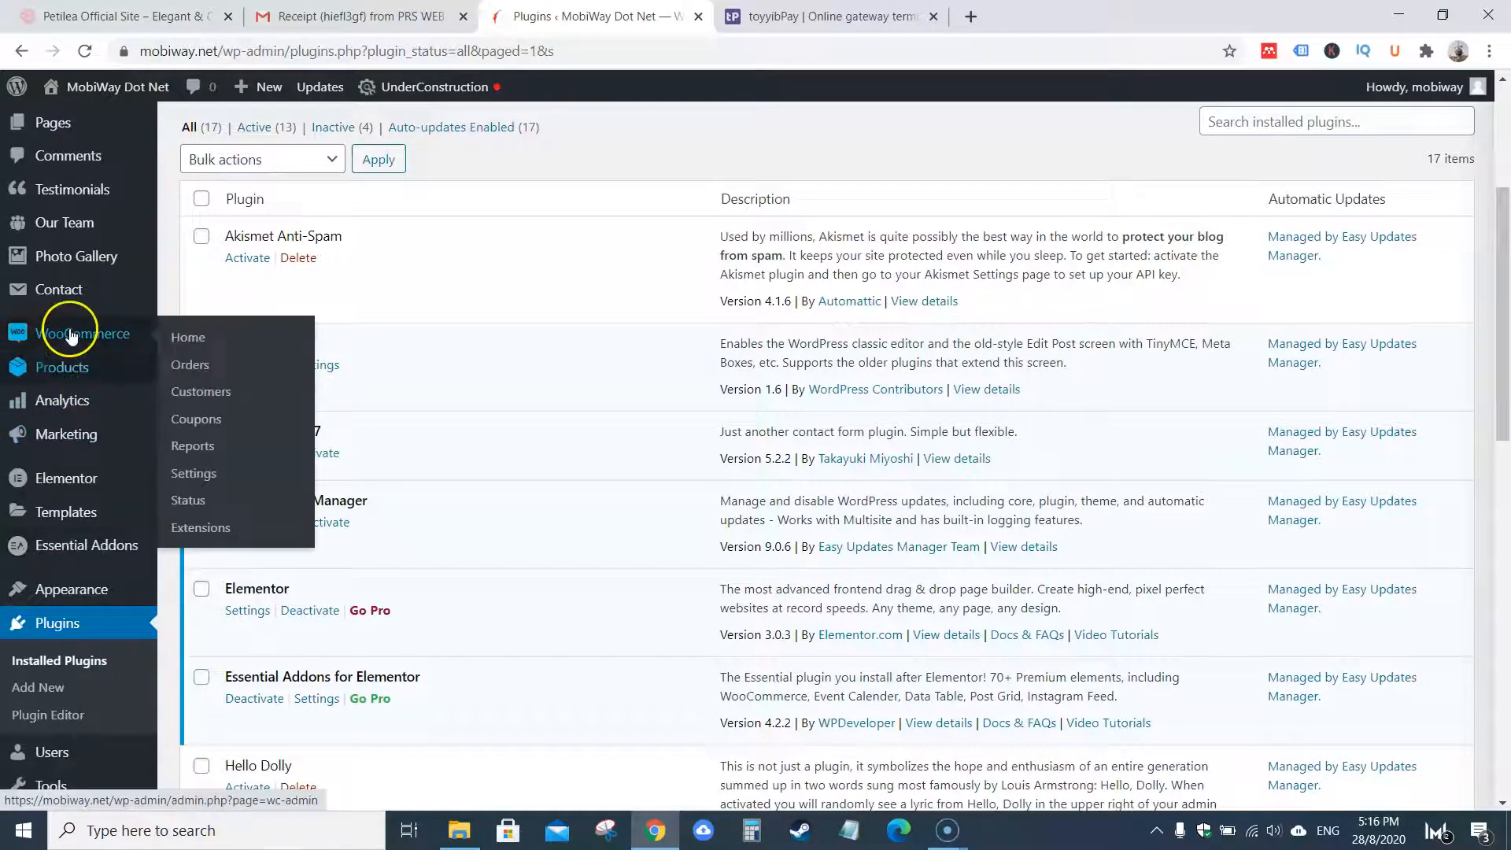
click(218, 486)
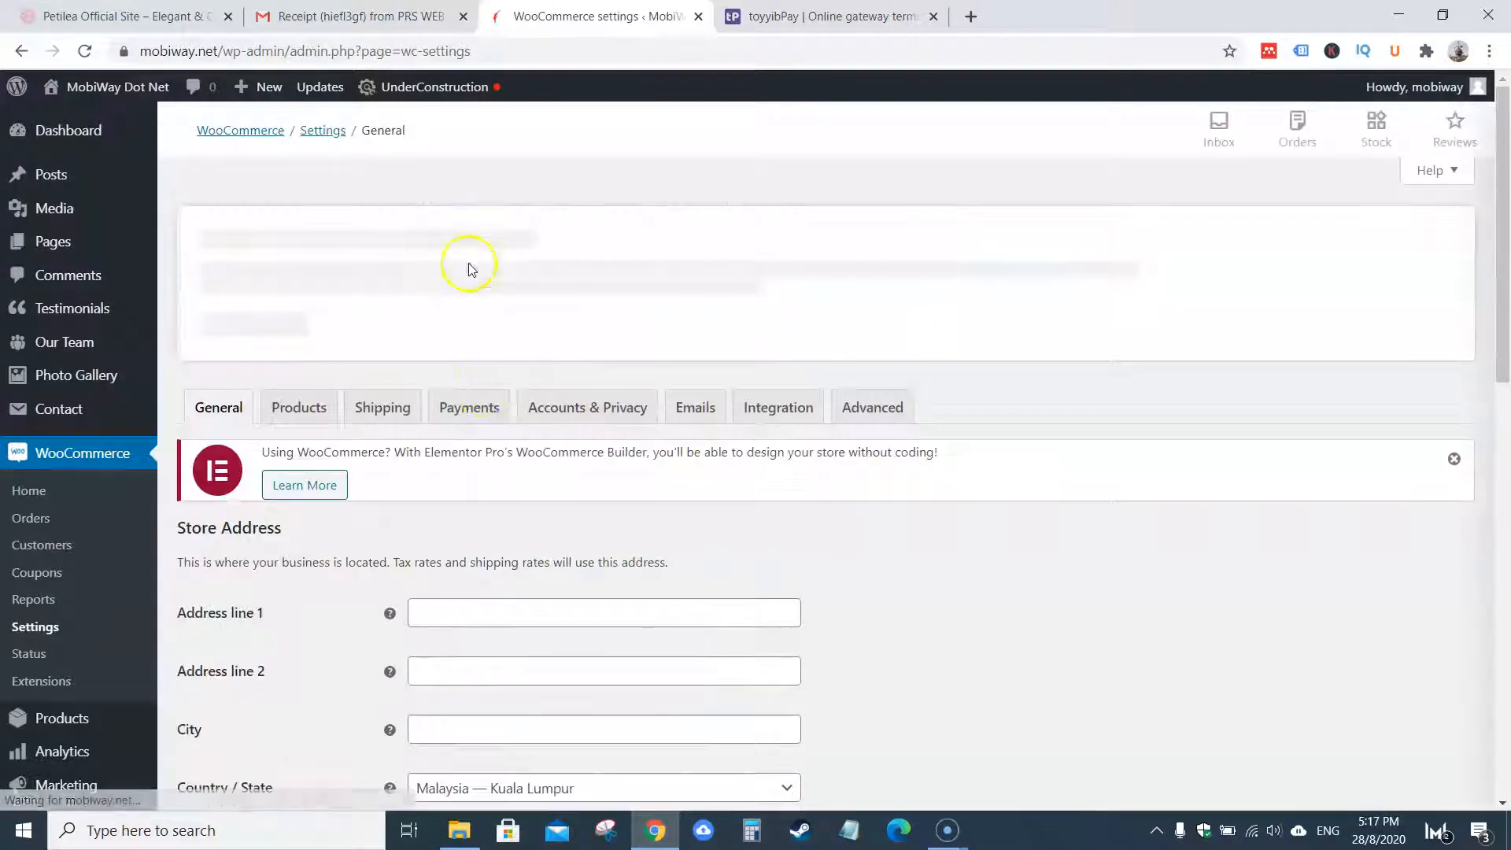
click(487, 415)
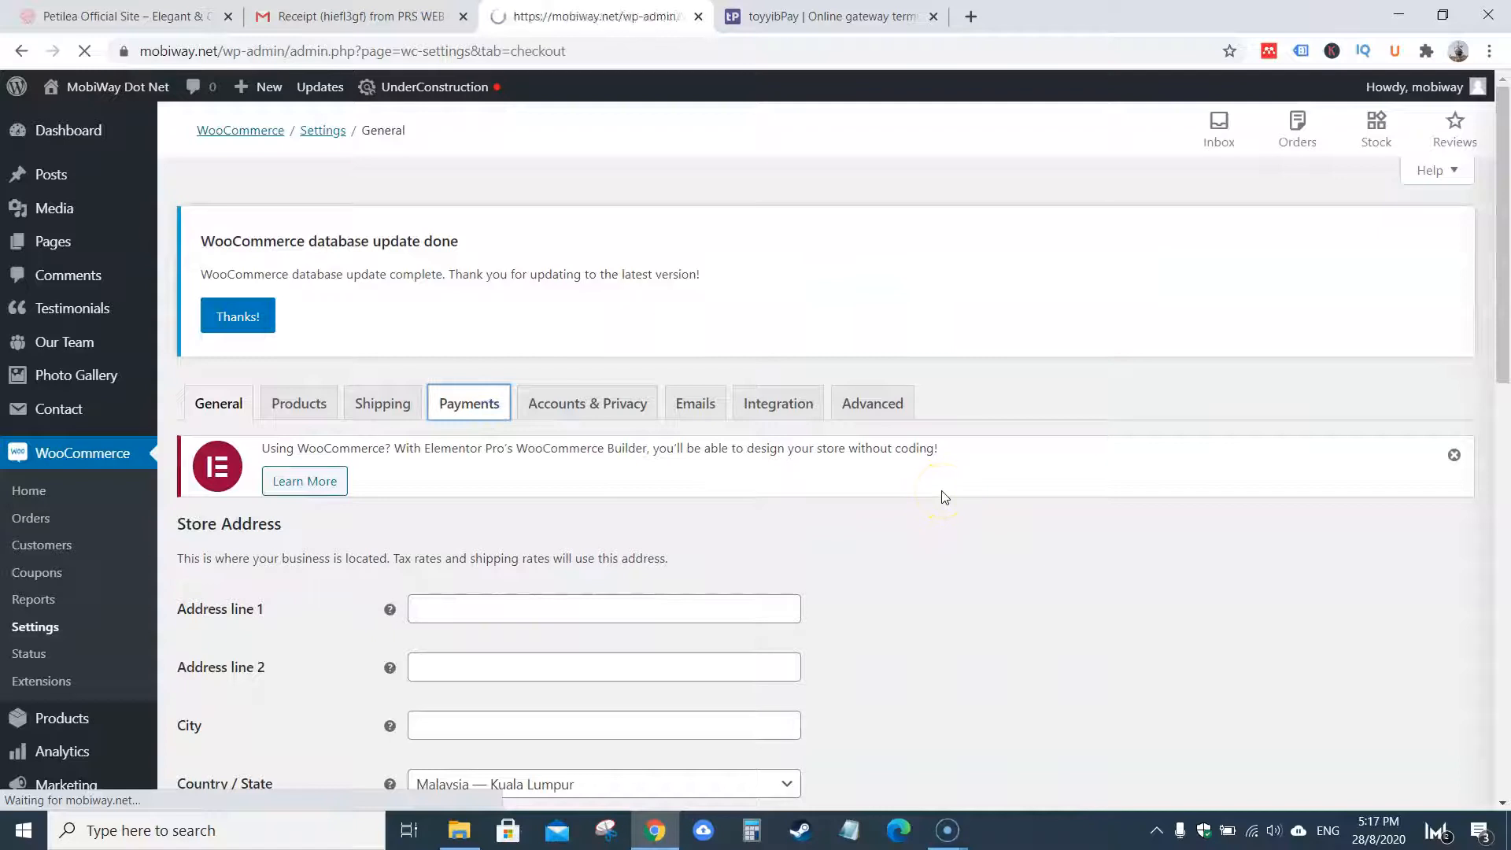
scroll(669, 582, down, 4)
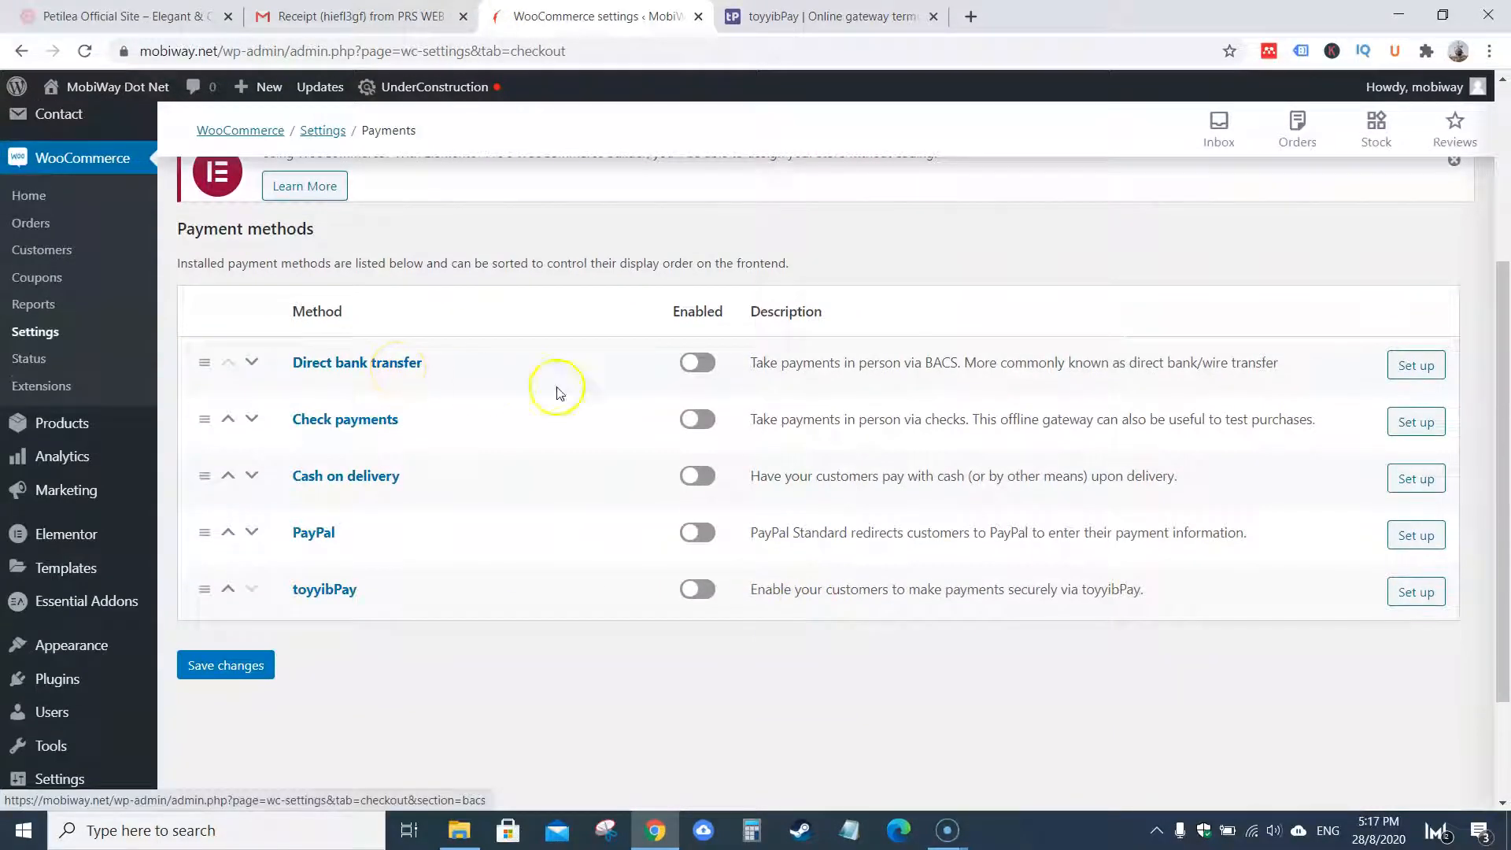
Step: Examine the Direct bank transfer setup, including its instructions and account details fields, and return to the payment methods list
drag(925, 366, 951, 358)
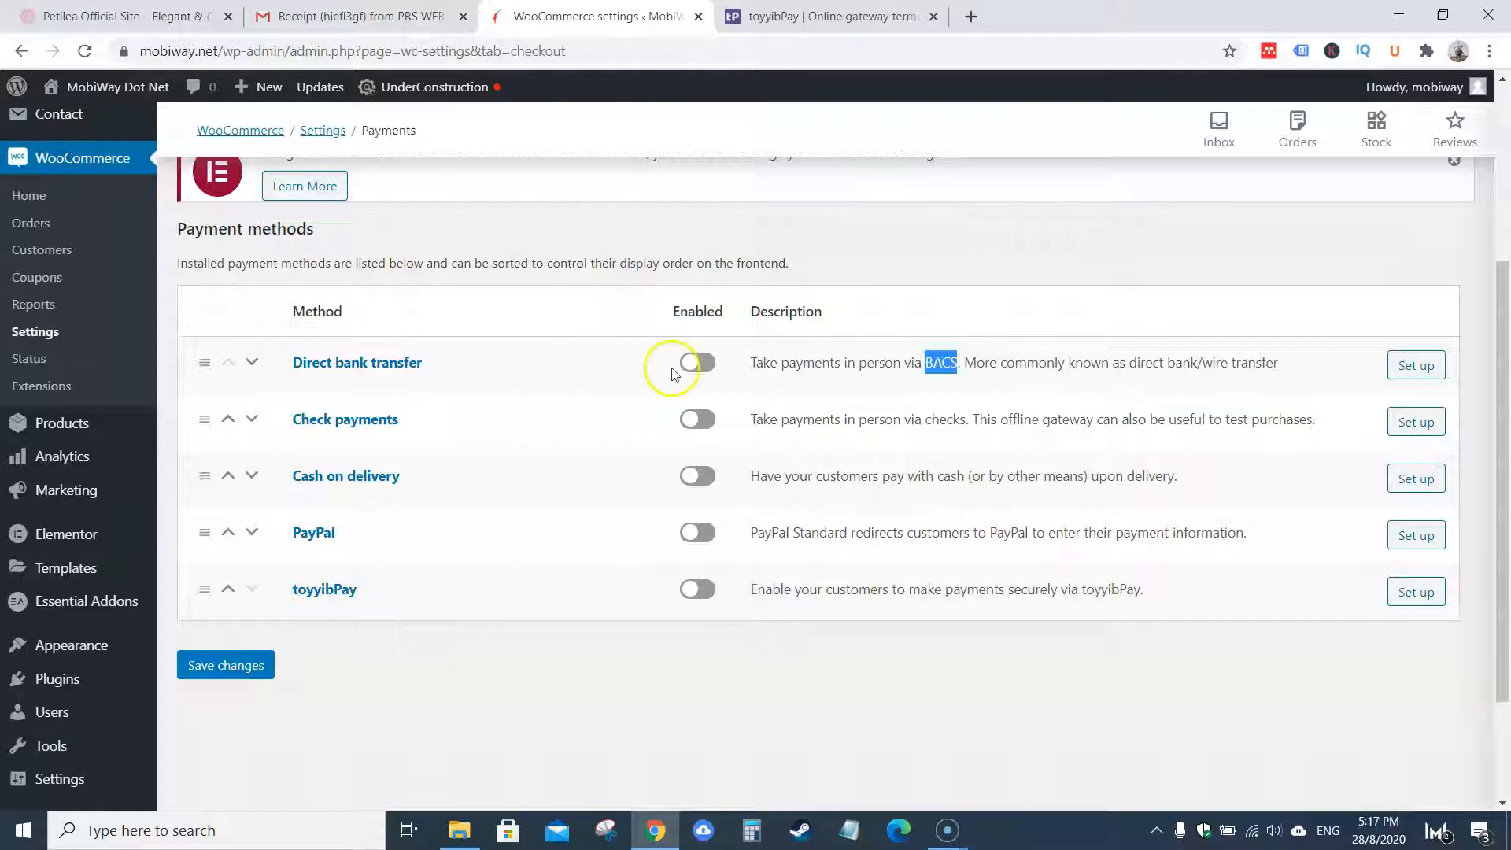
click(1420, 368)
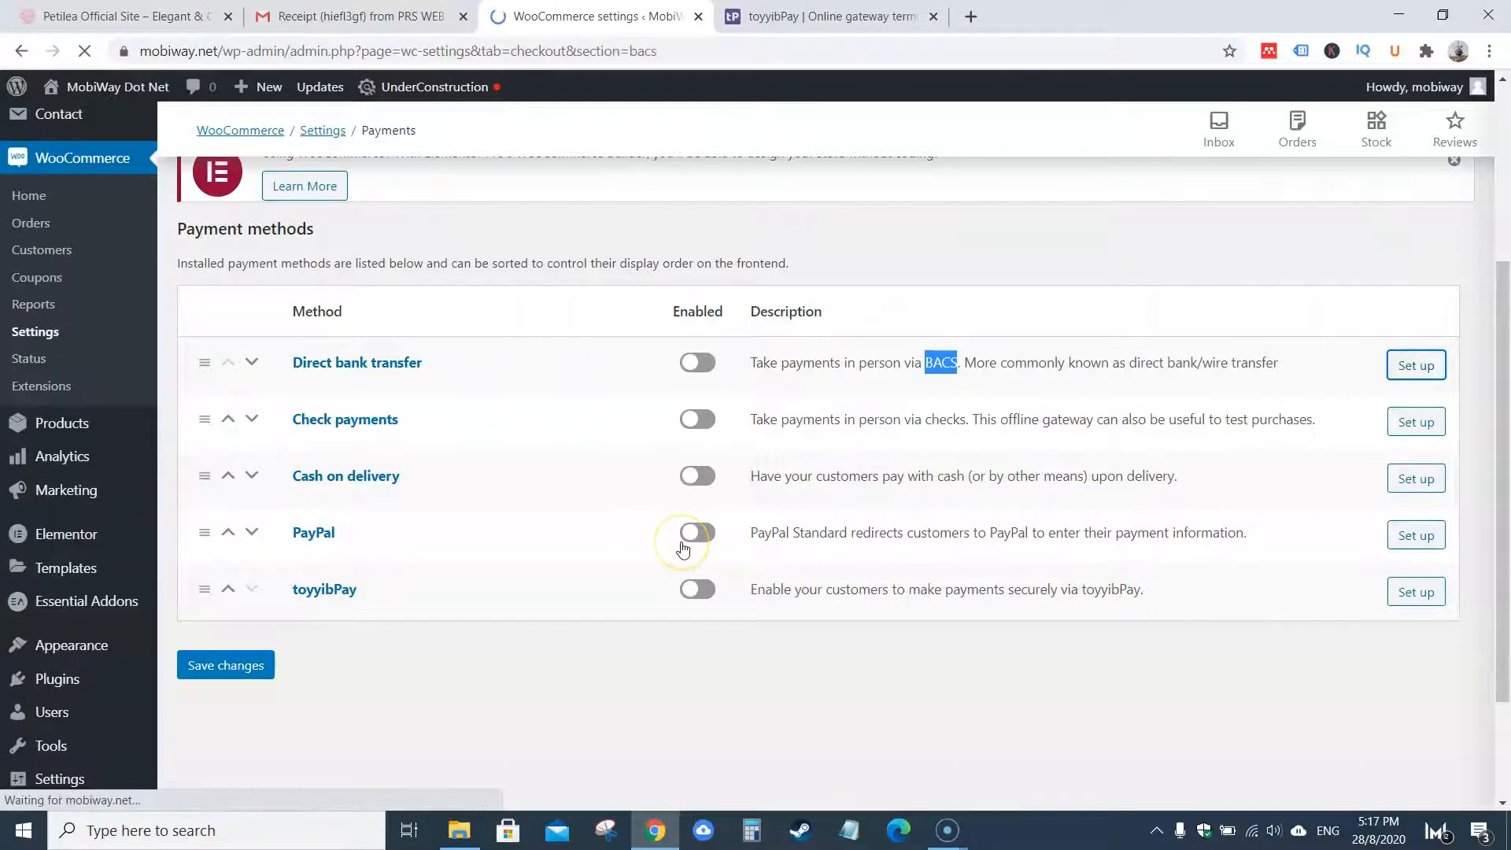
scroll(872, 568, down, 1)
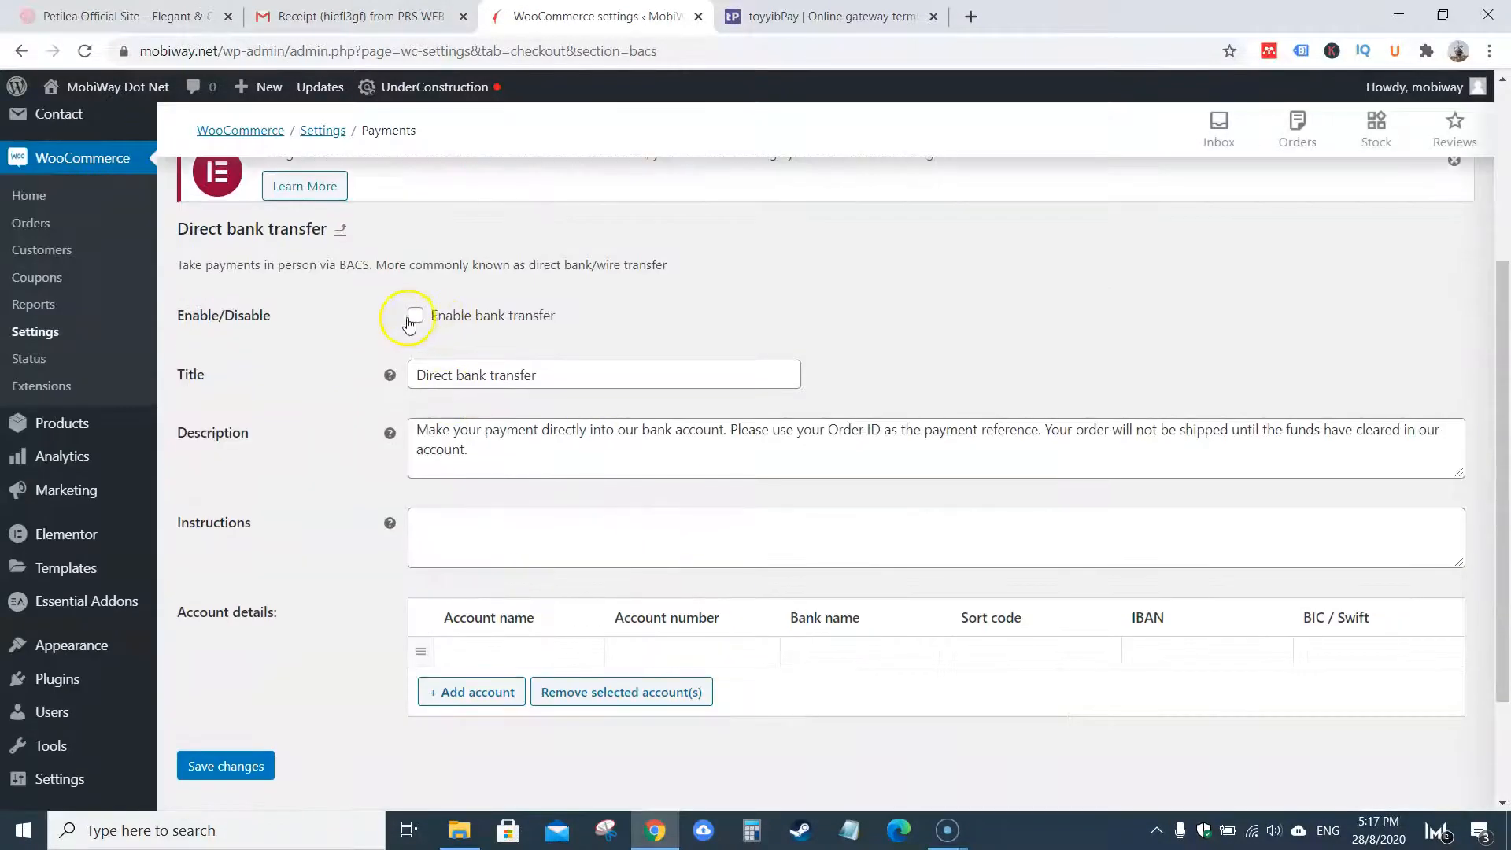
click(455, 540)
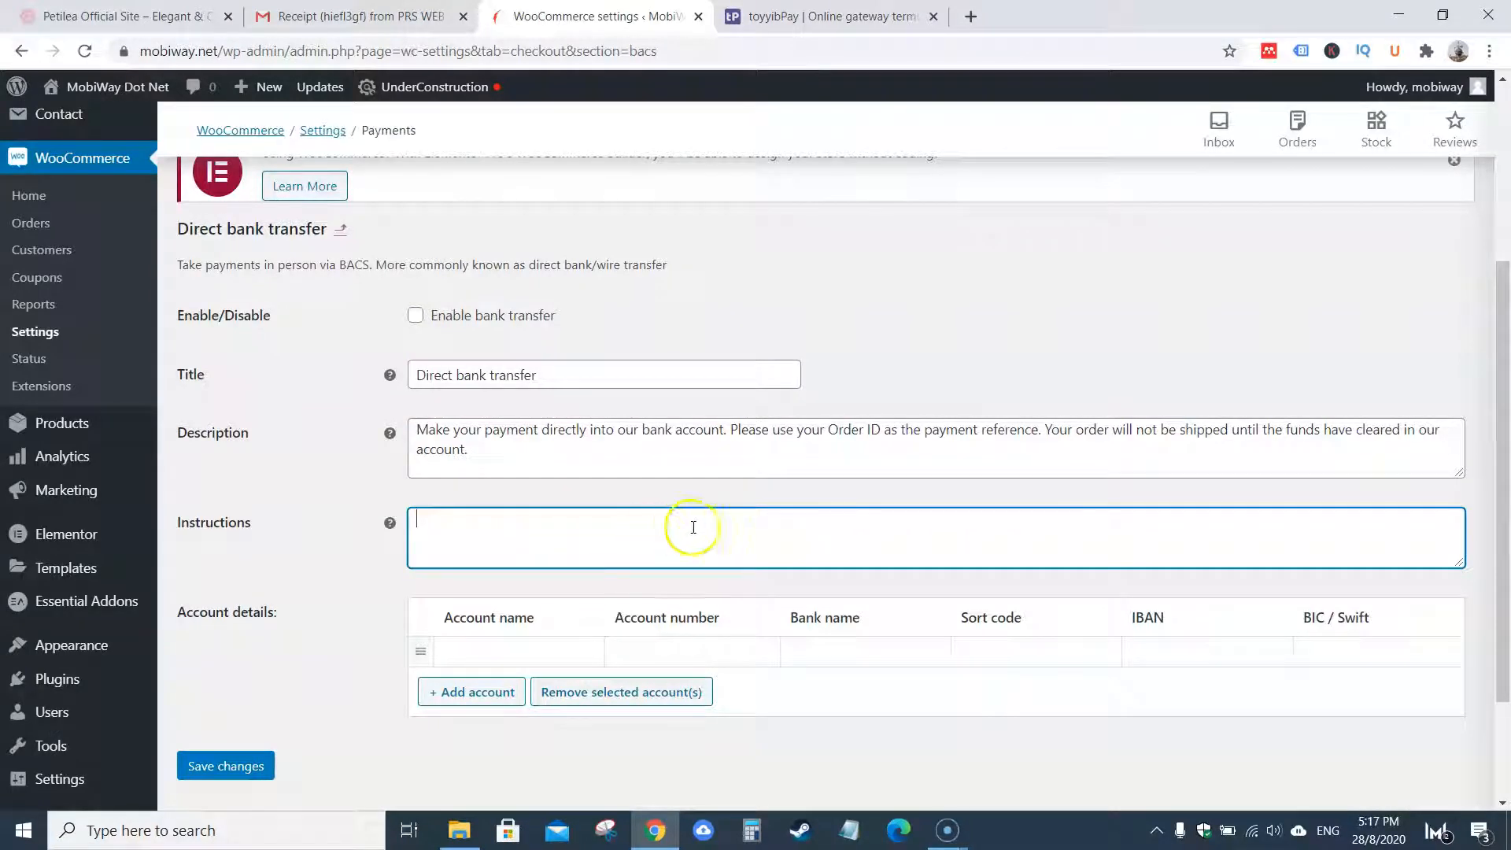
click(470, 653)
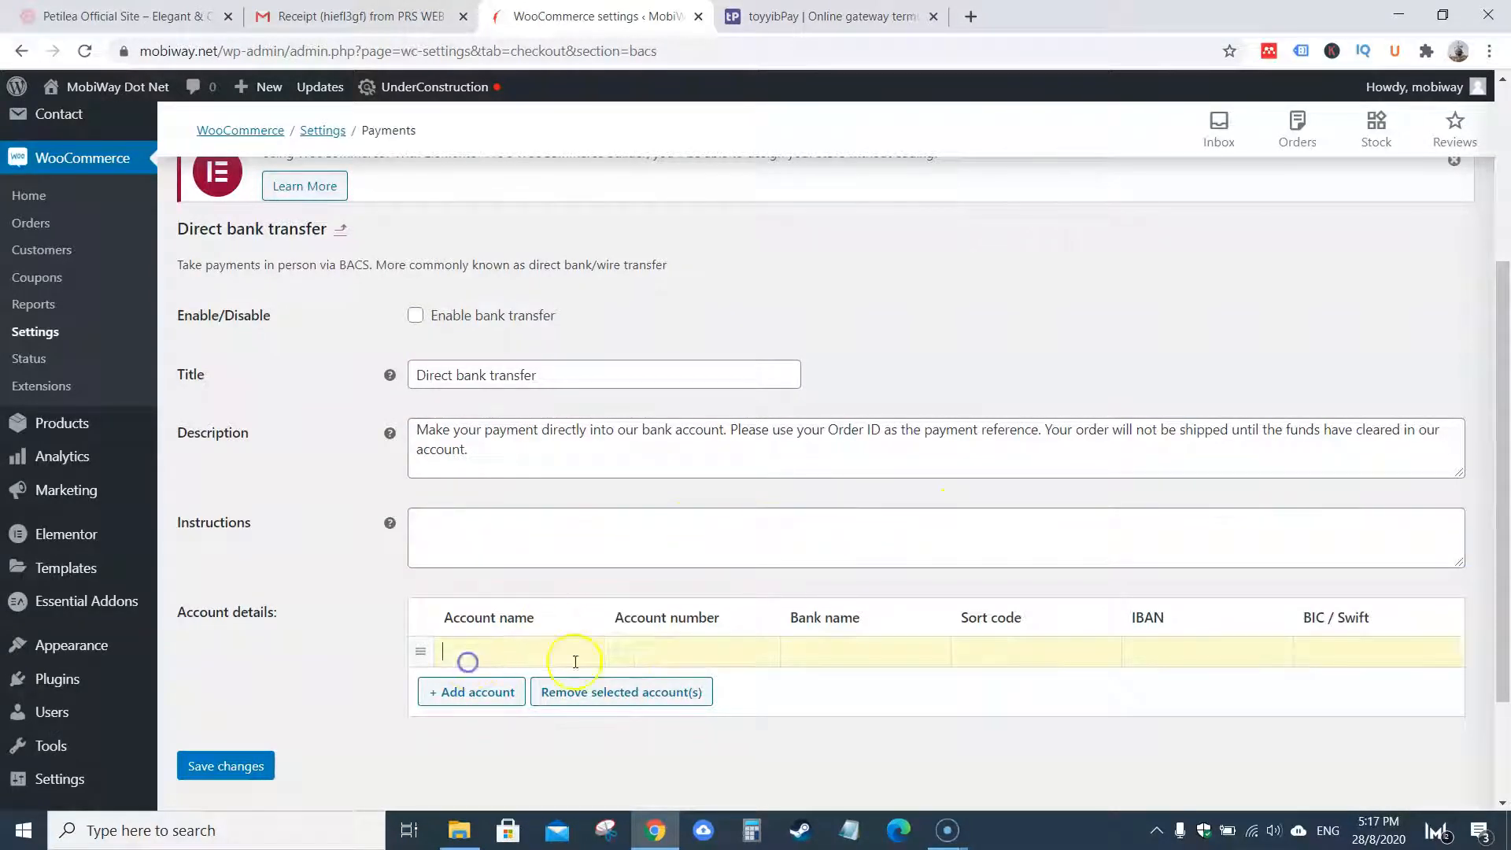
click(661, 652)
click(816, 651)
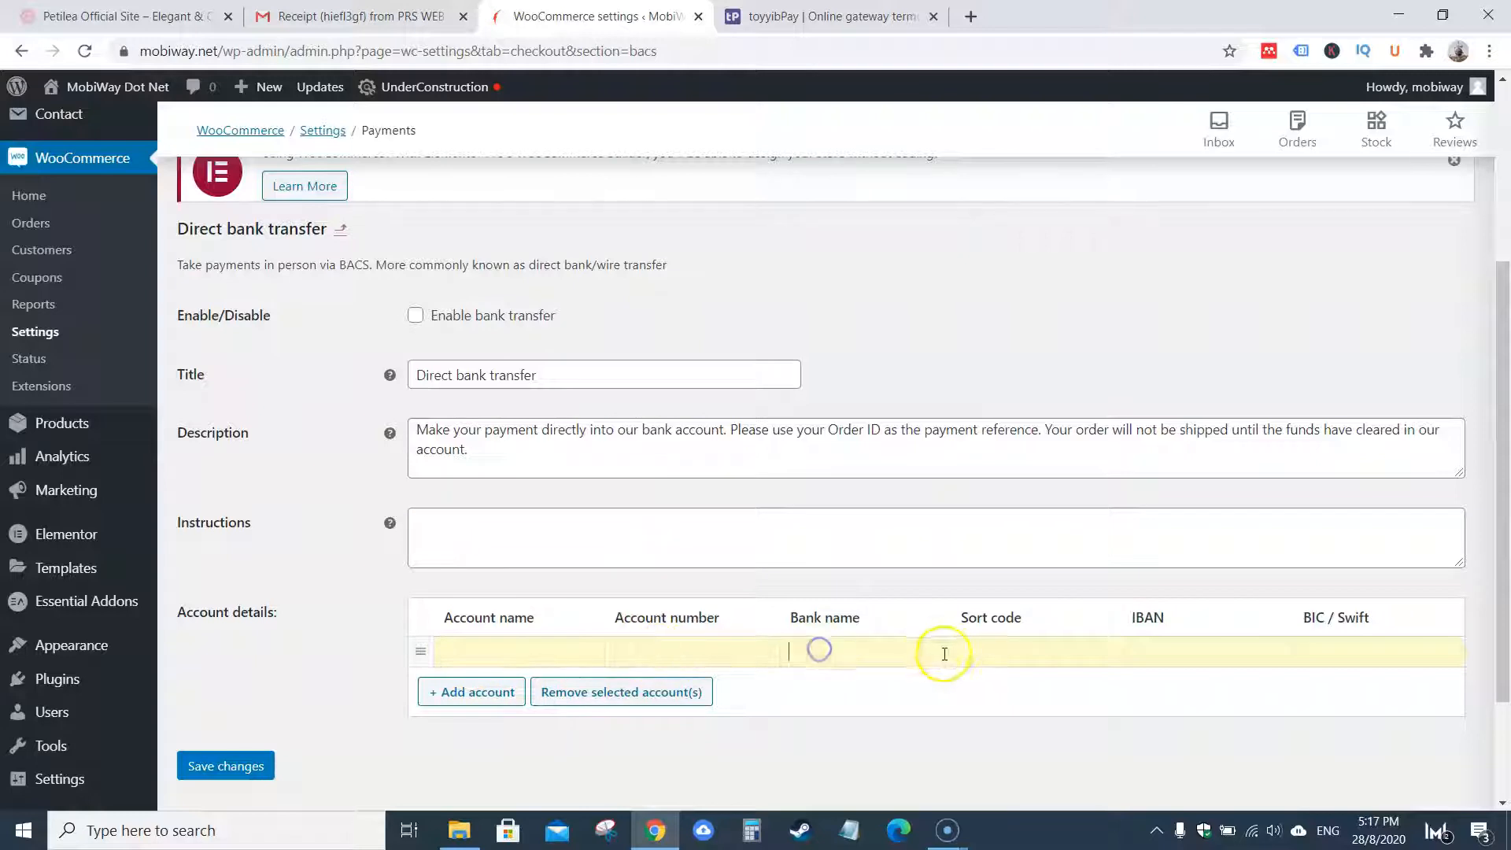
scroll(315, 315, up, 4)
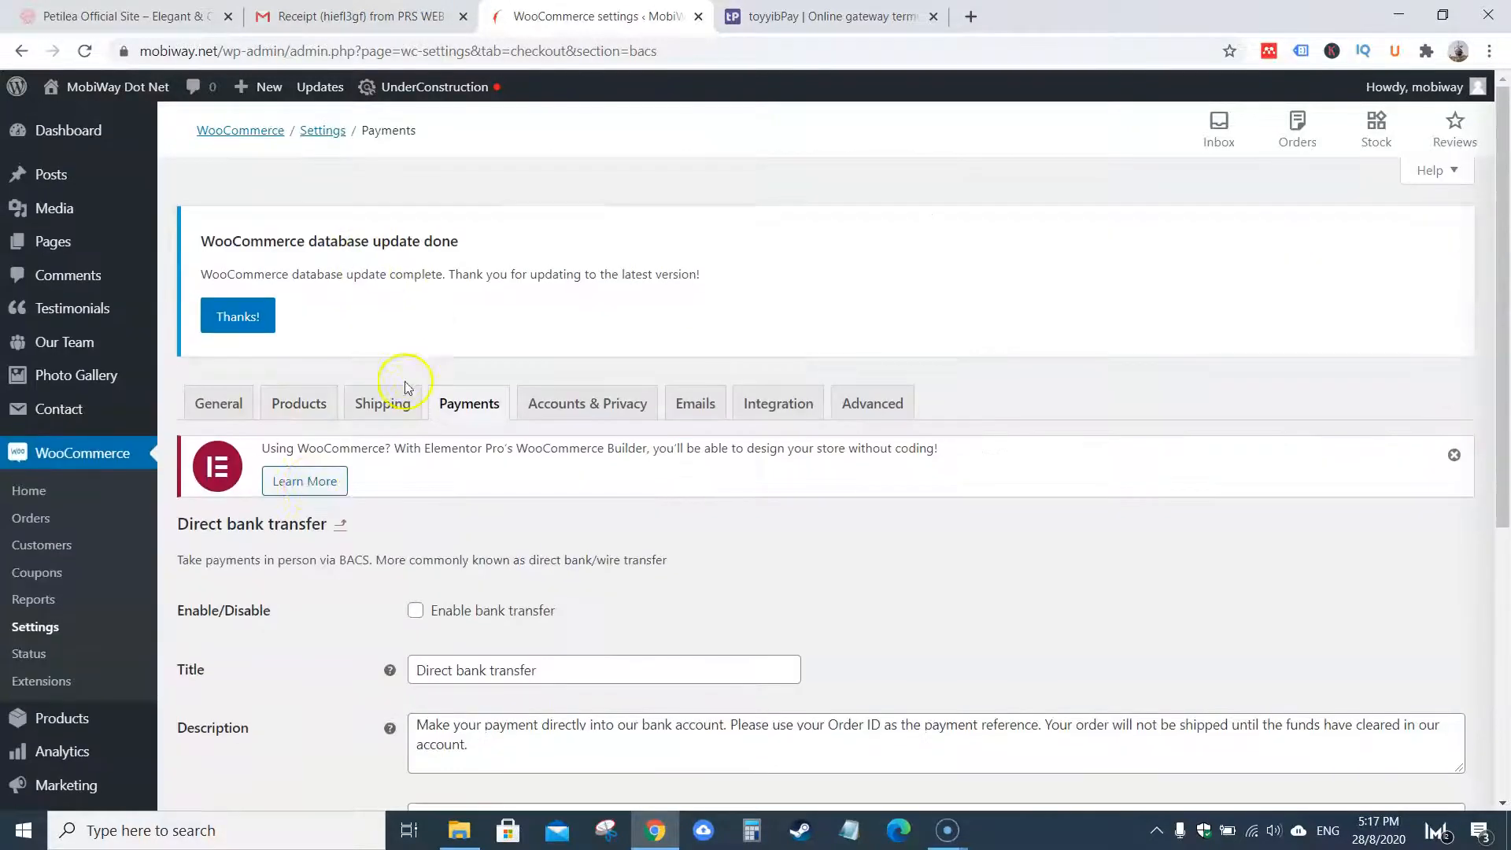
click(341, 524)
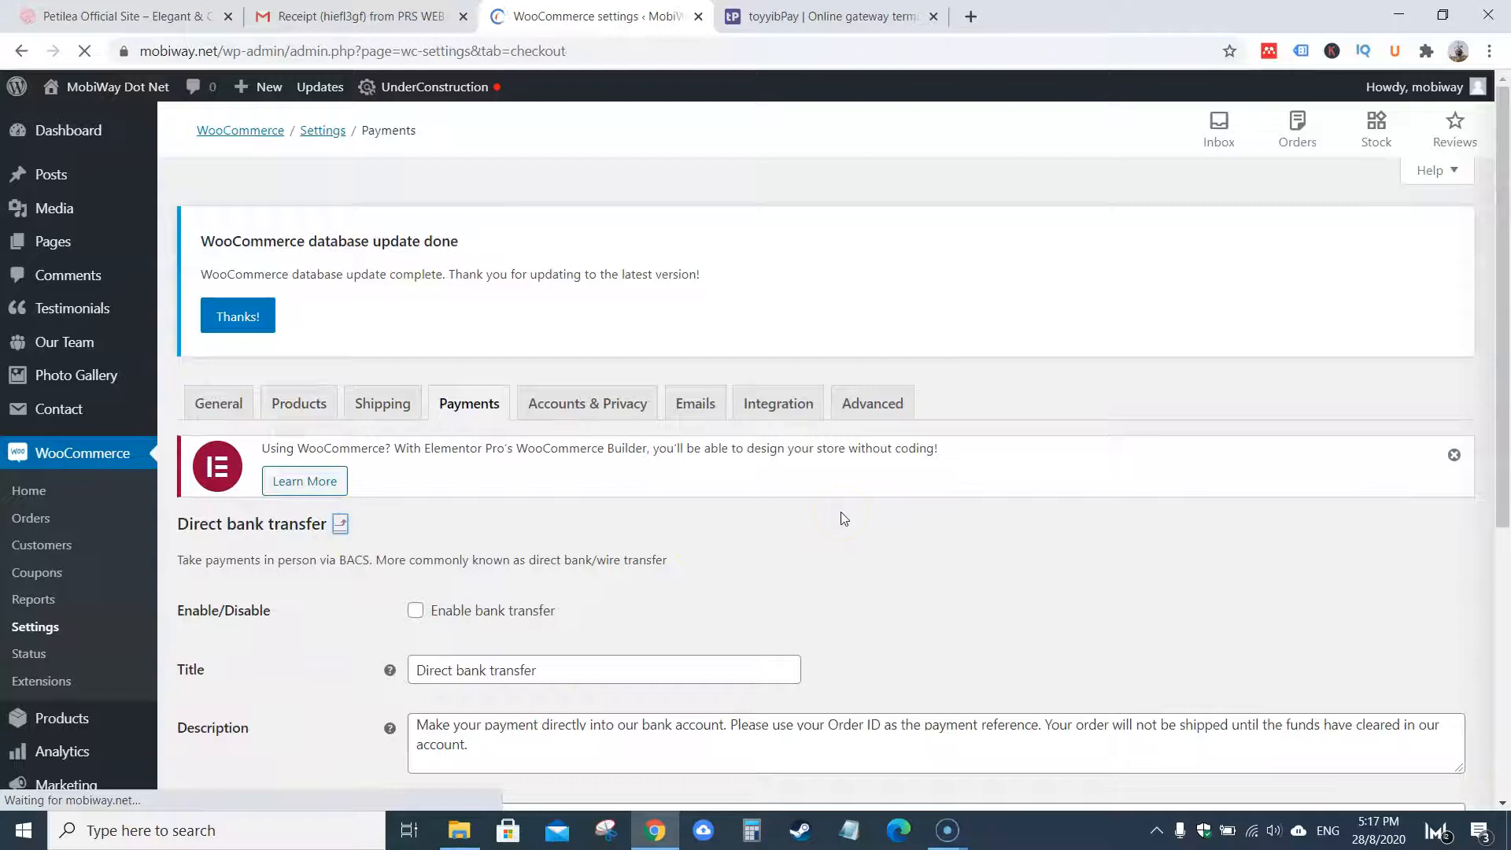
Step: Examine the PayPal setup options and return to the payment methods list without saving
scroll(357, 438, down, 3)
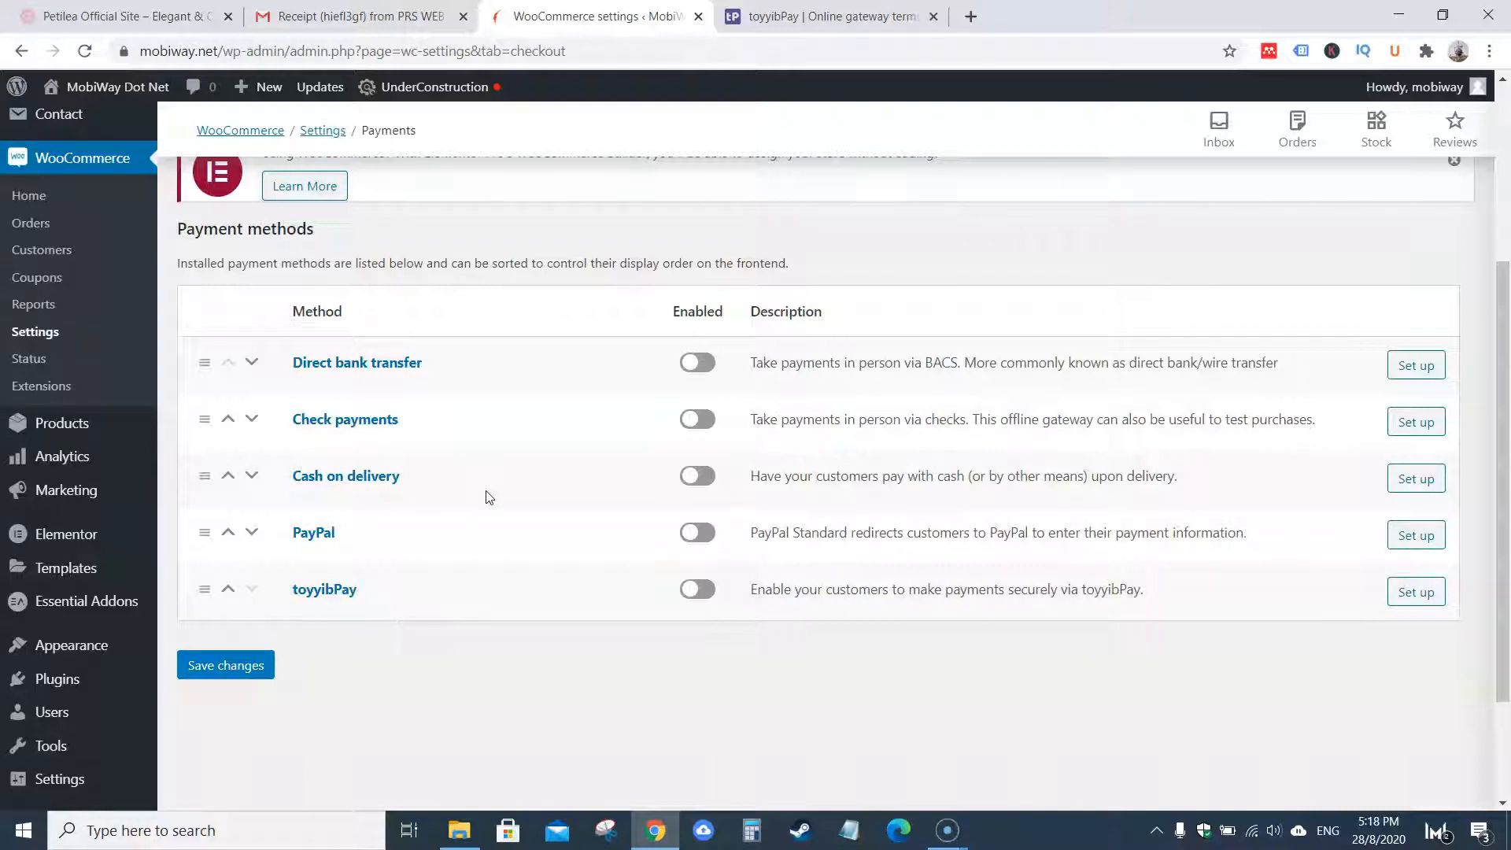
click(404, 481)
click(1417, 535)
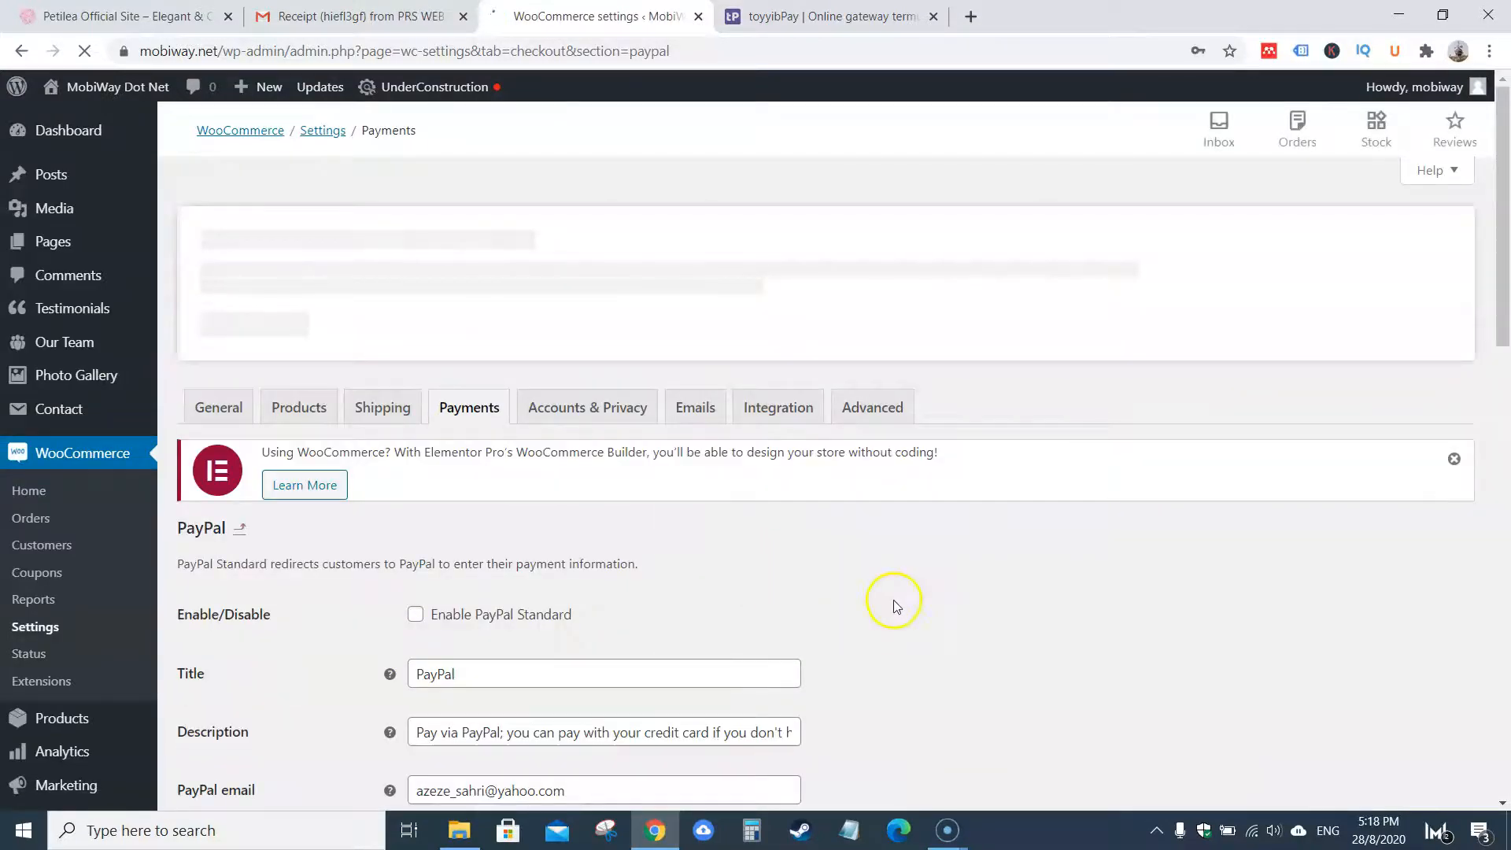
scroll(524, 517, down, 5)
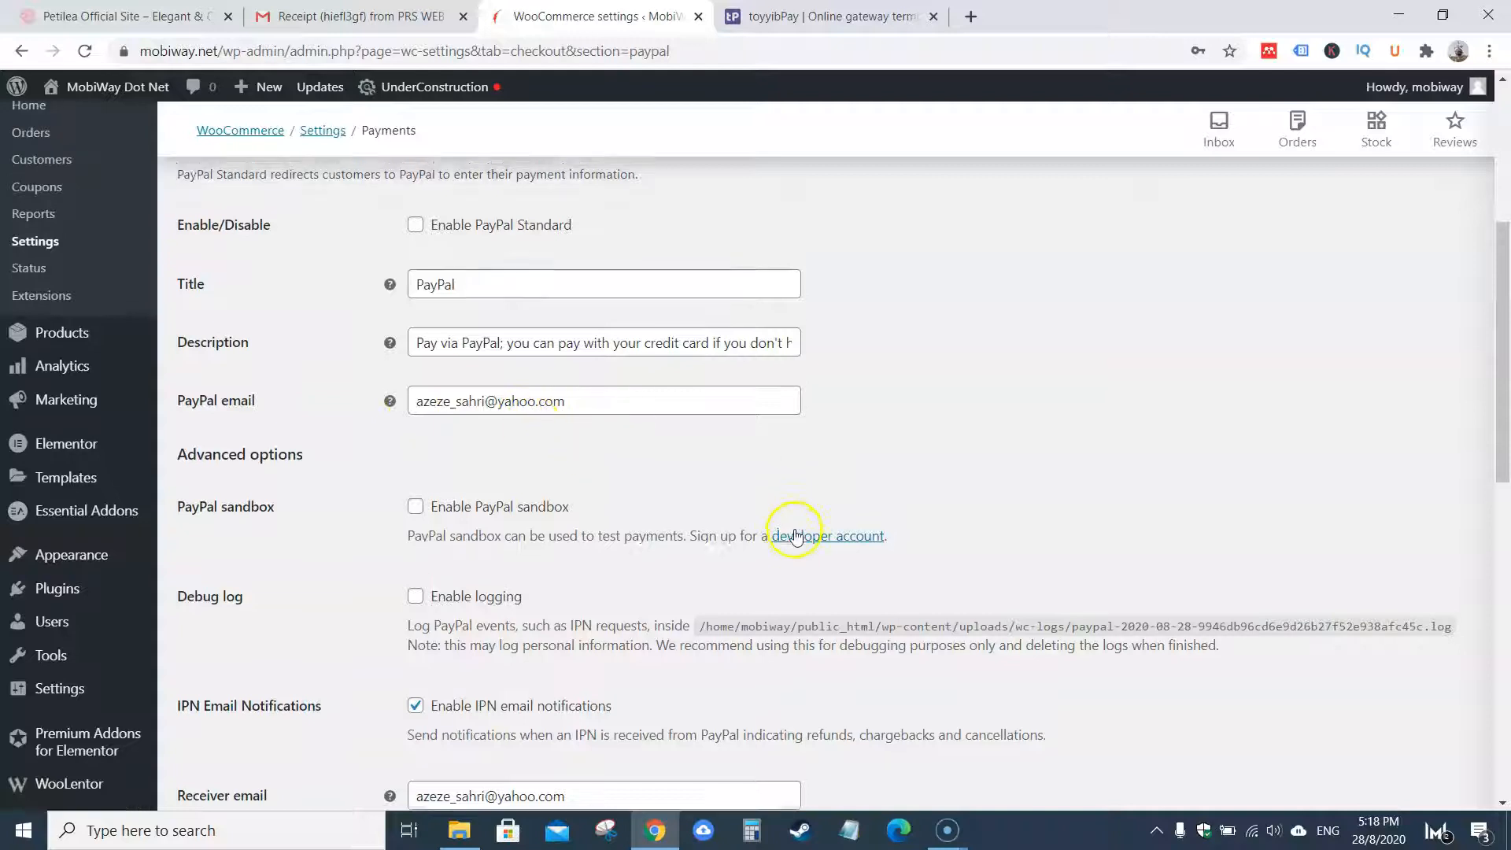
scroll(404, 485, up, 4)
click(240, 426)
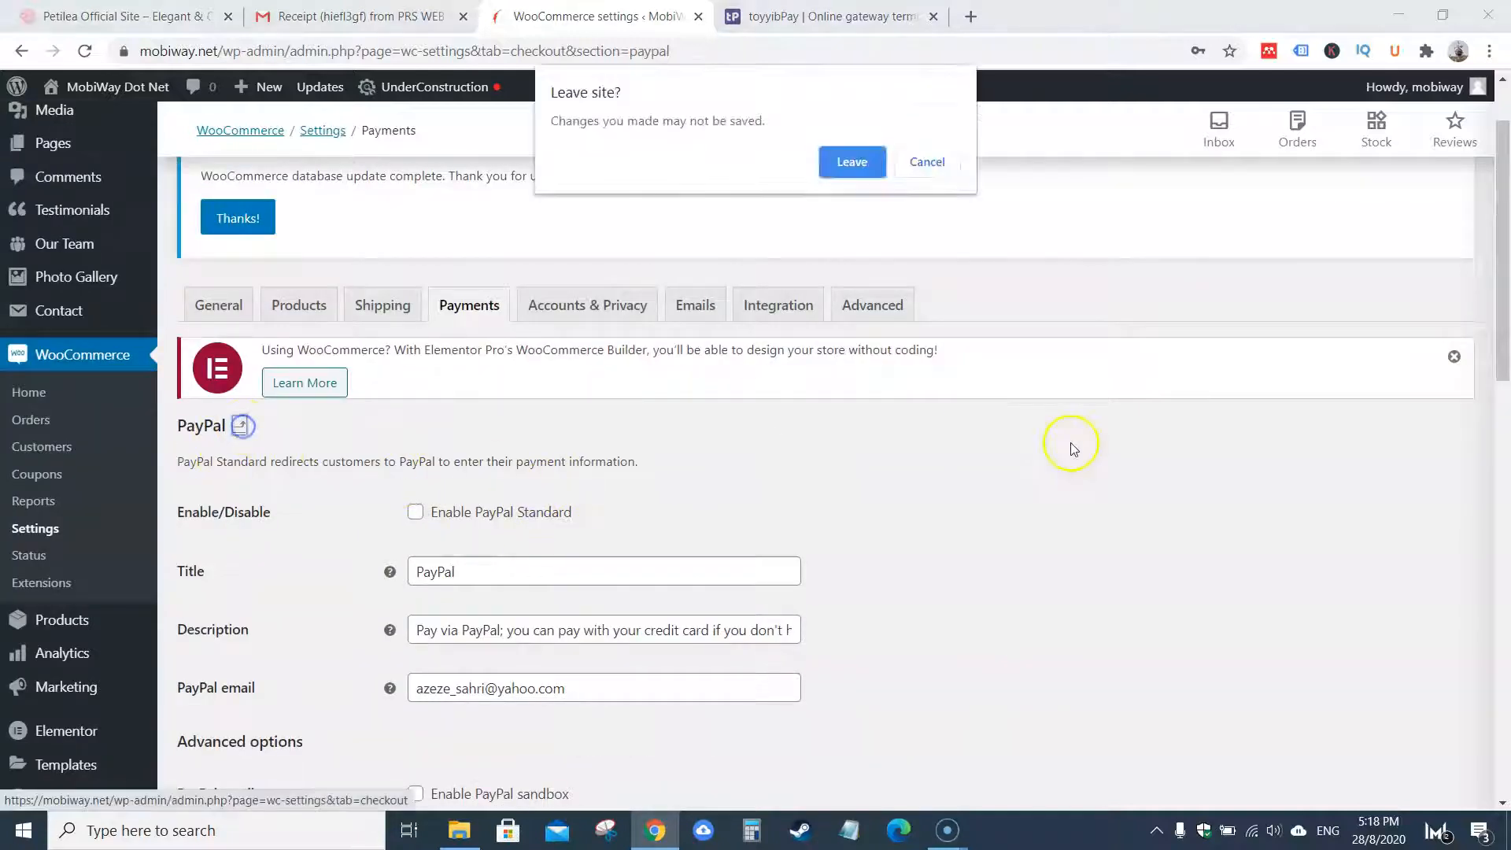
click(852, 161)
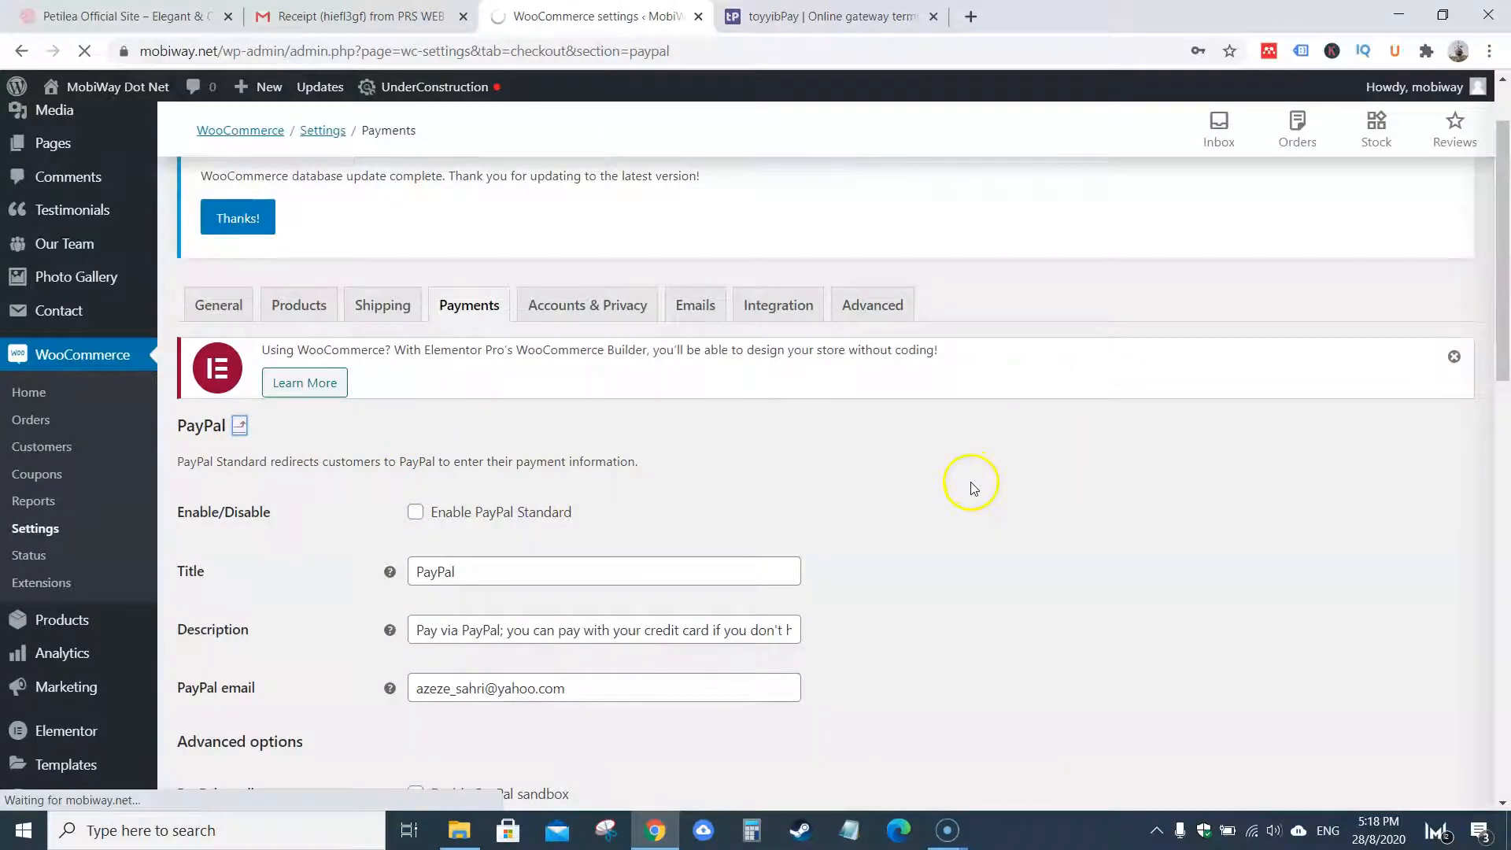
Step: Enable the toyyibPay payment method and open its setup page
scroll(977, 530, down, 2)
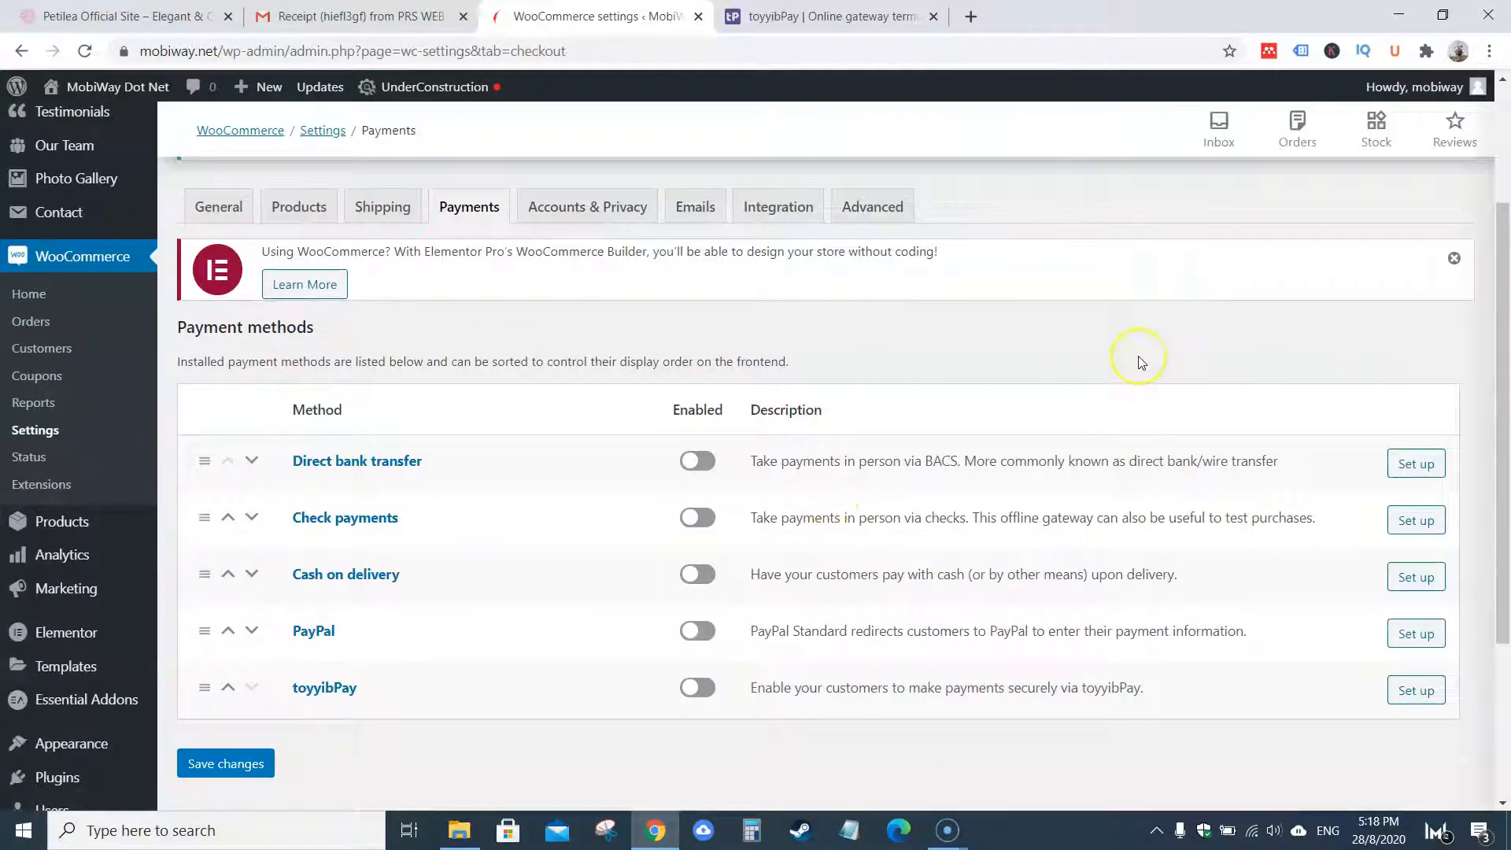
scroll(1103, 513, down, 2)
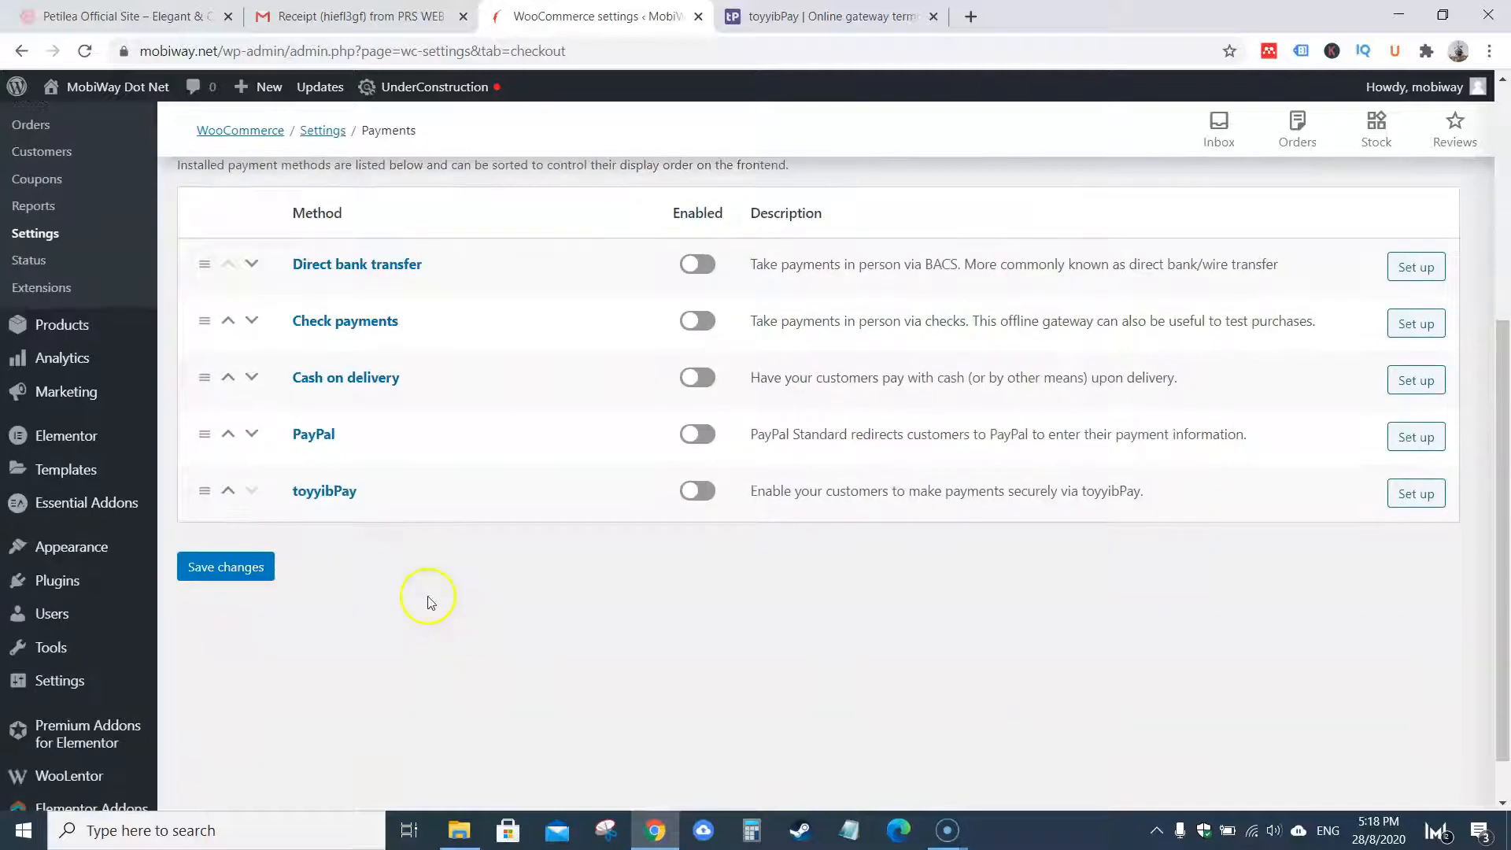
click(697, 490)
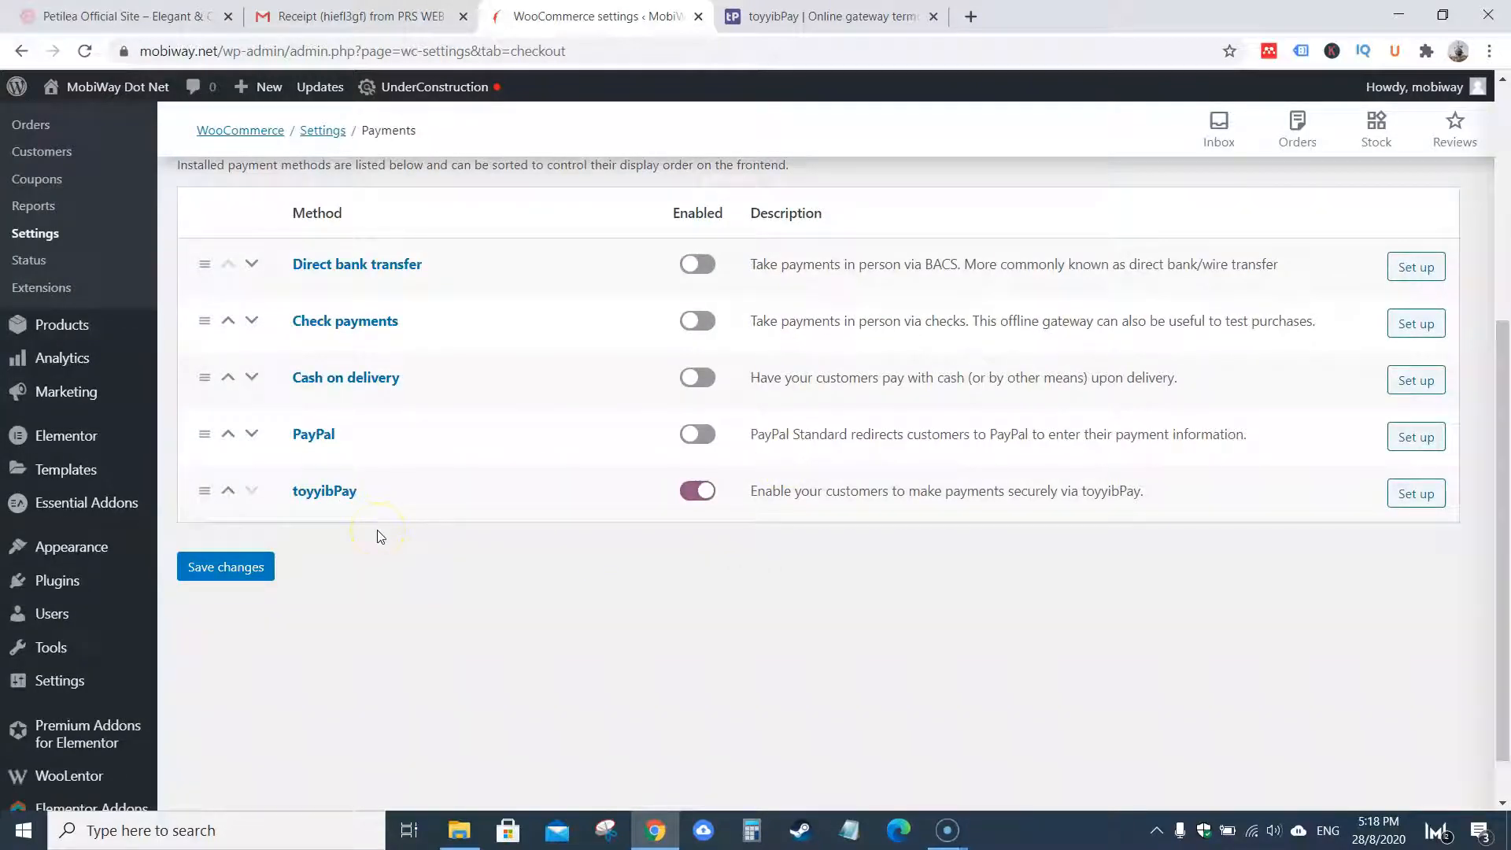
click(1408, 493)
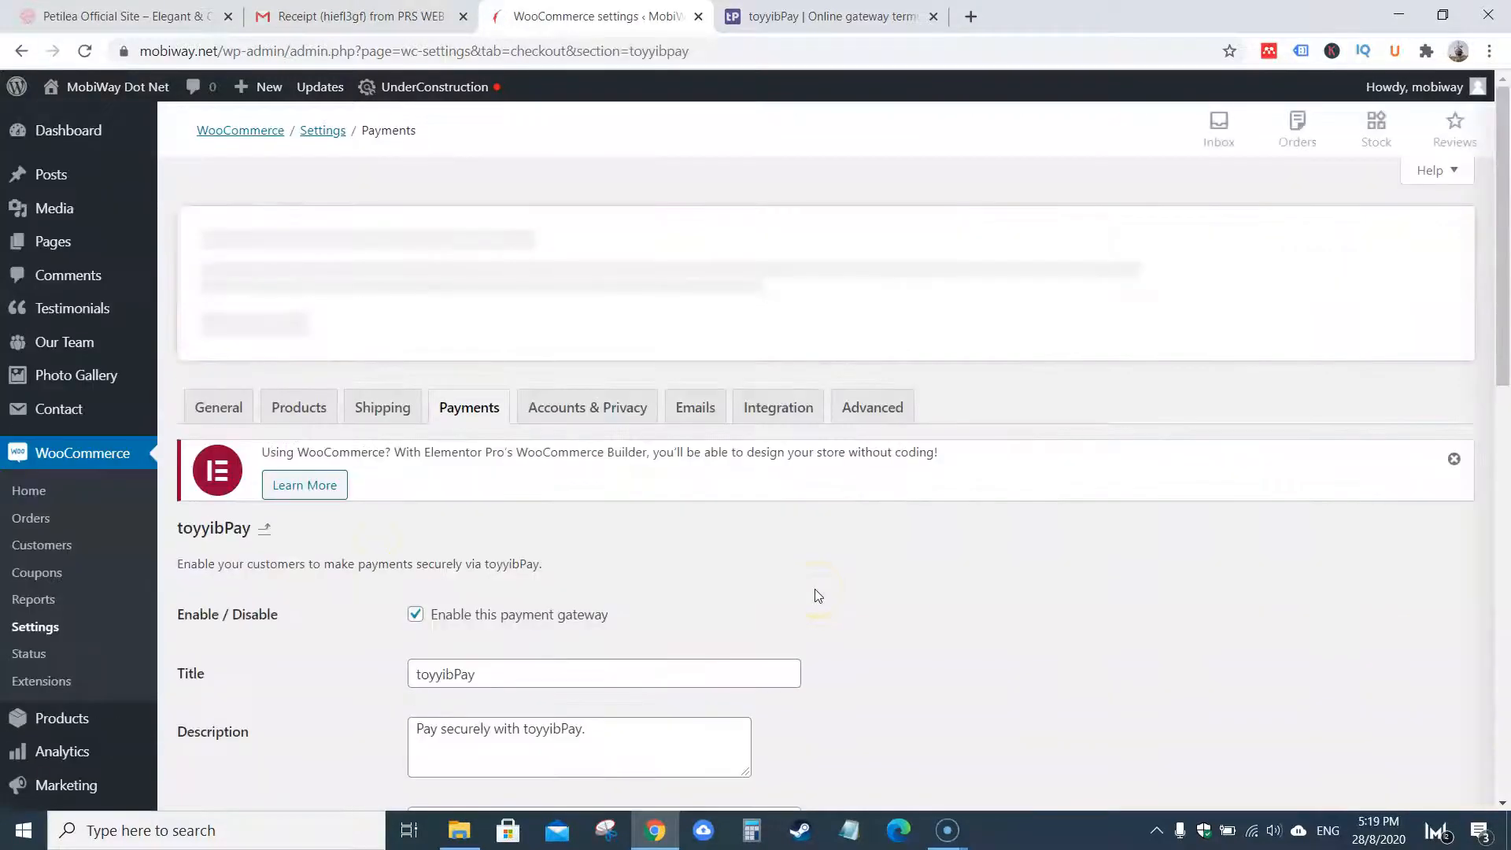
Step: Examine the User Secret Key and Category Code fields in the toyyibPay settings
scroll(816, 596, down, 3)
scroll(843, 482, down, 3)
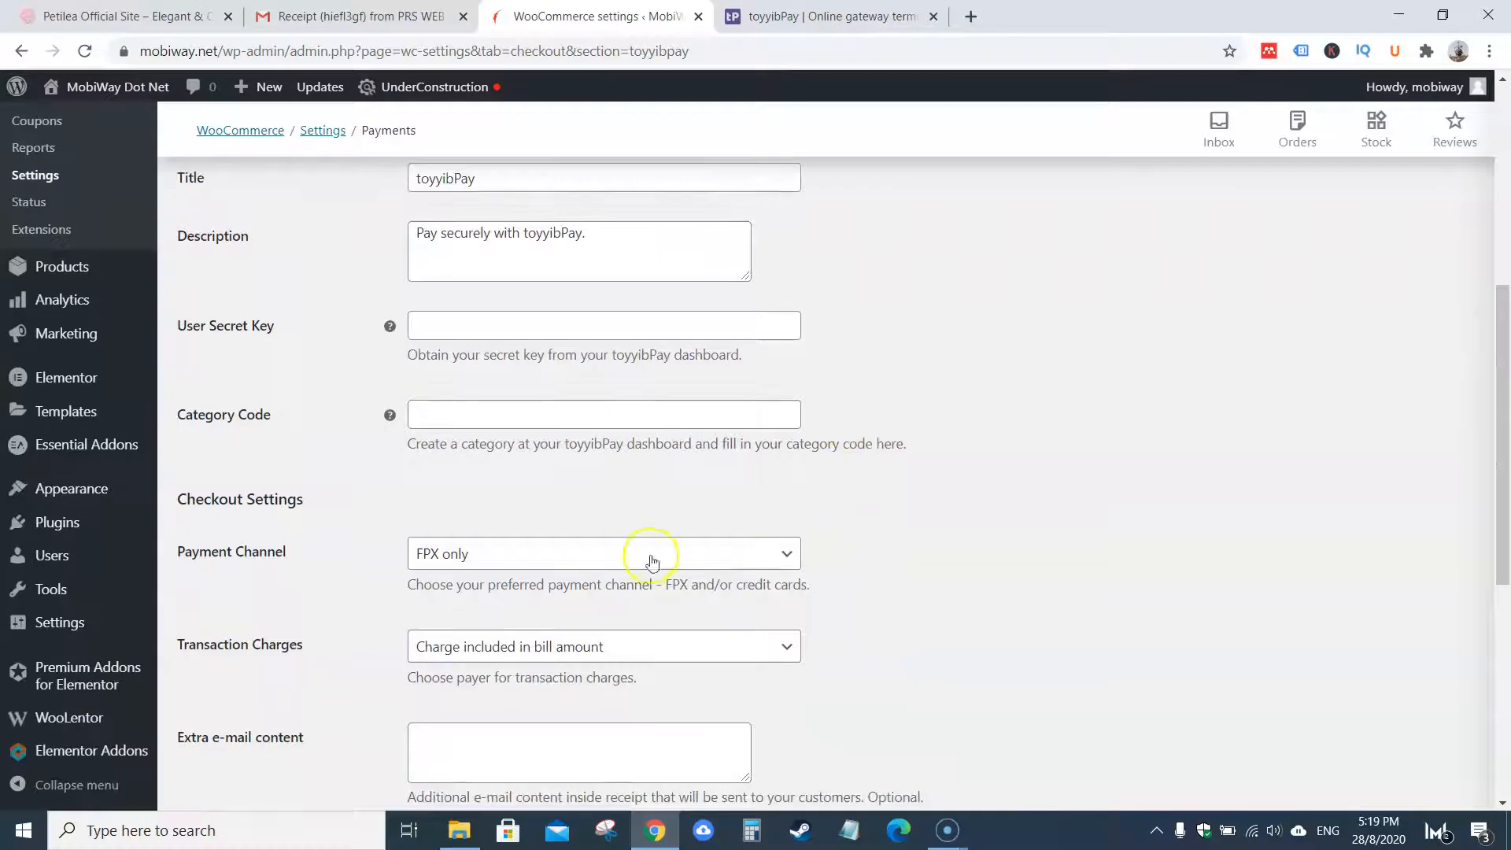
drag(275, 331, 187, 330)
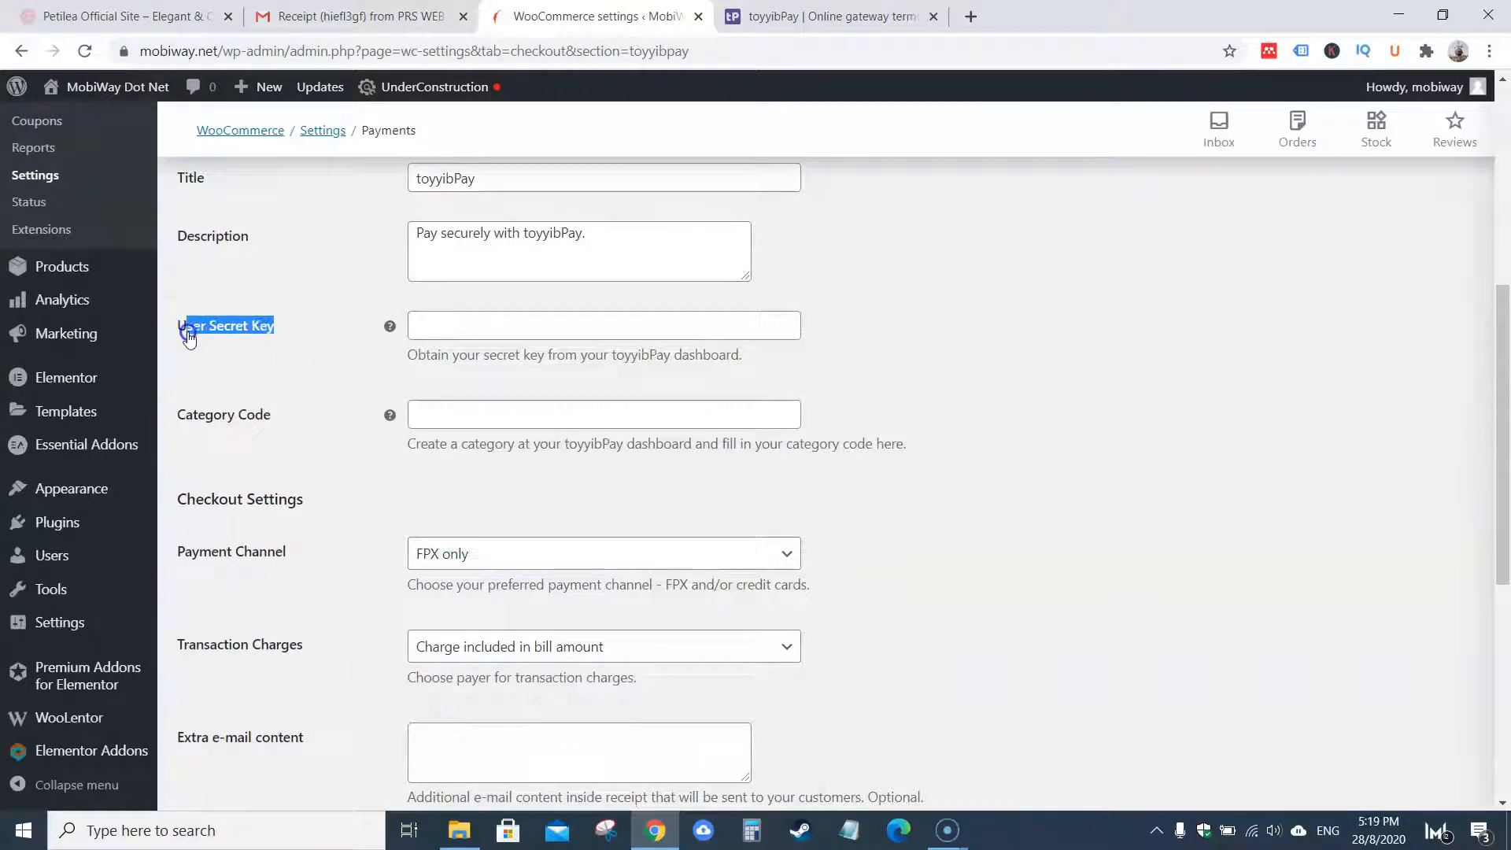
drag(277, 419, 187, 417)
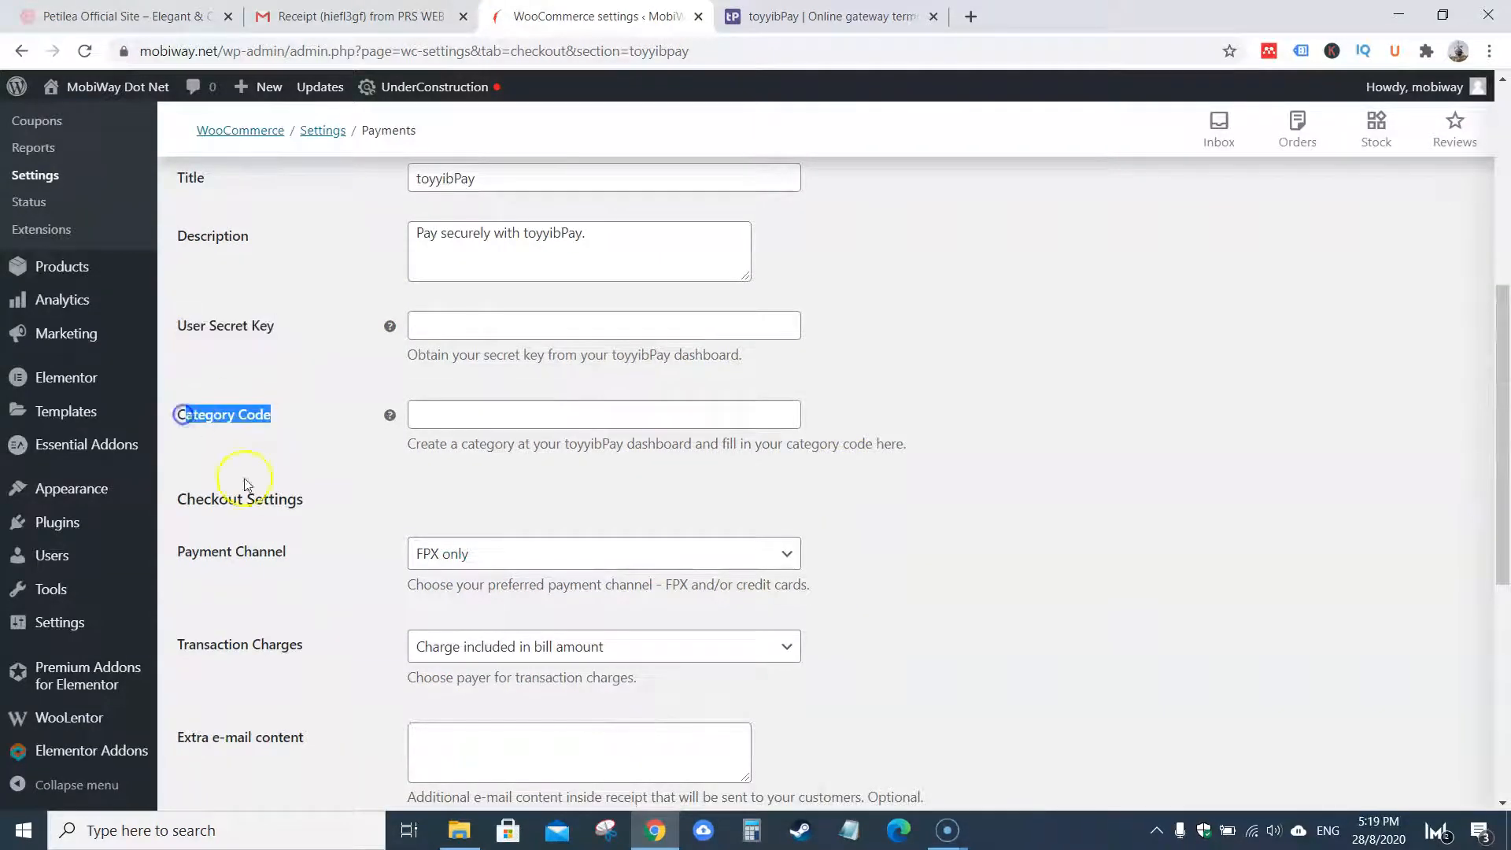
Step: Set the toyyibPay payment channel to FPX and Credit/Debit Card
scroll(260, 512, down, 1)
click(526, 461)
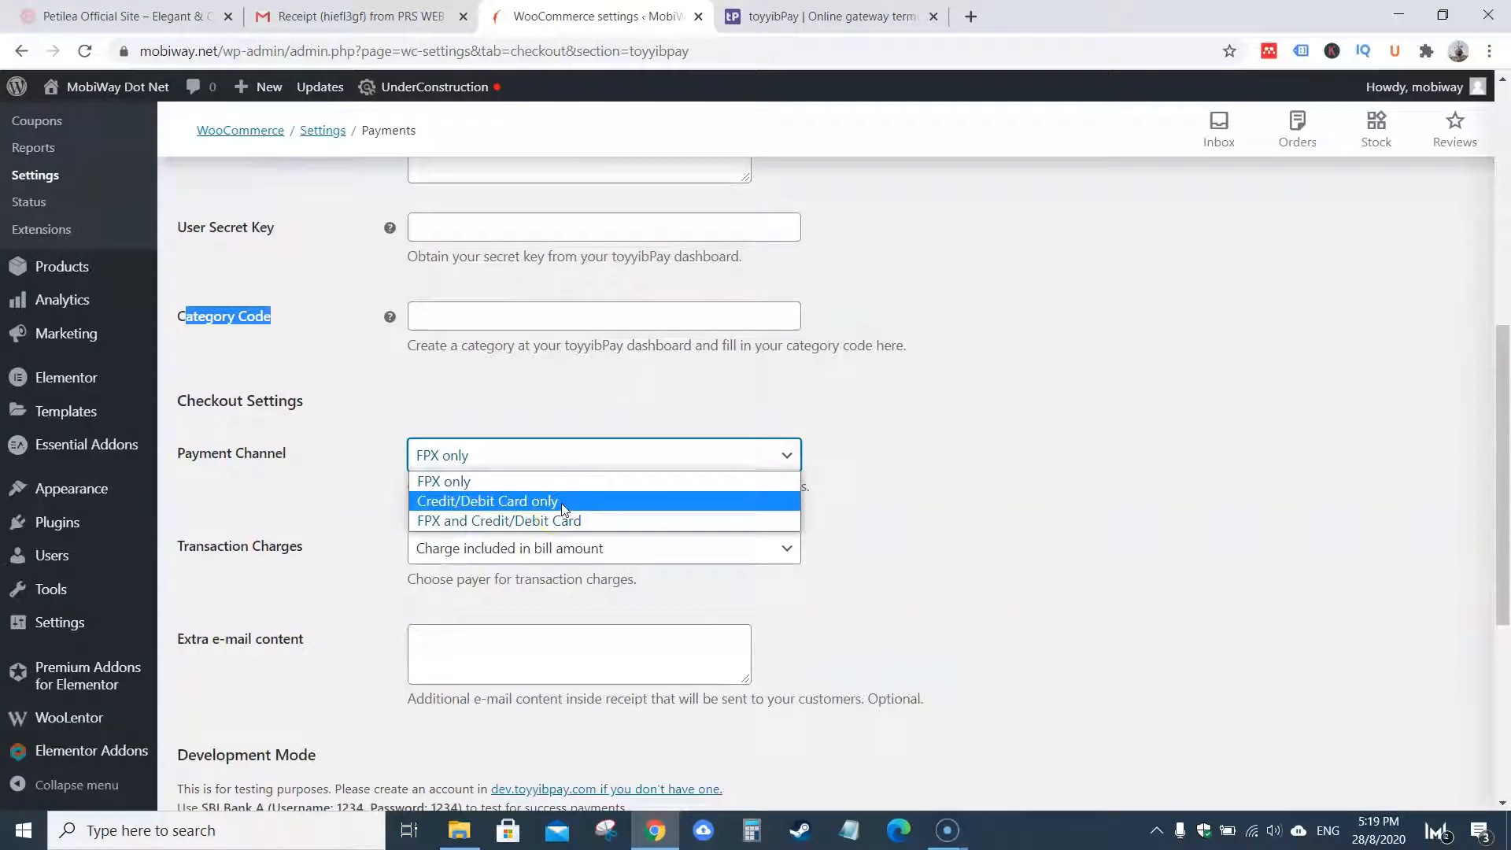
click(560, 503)
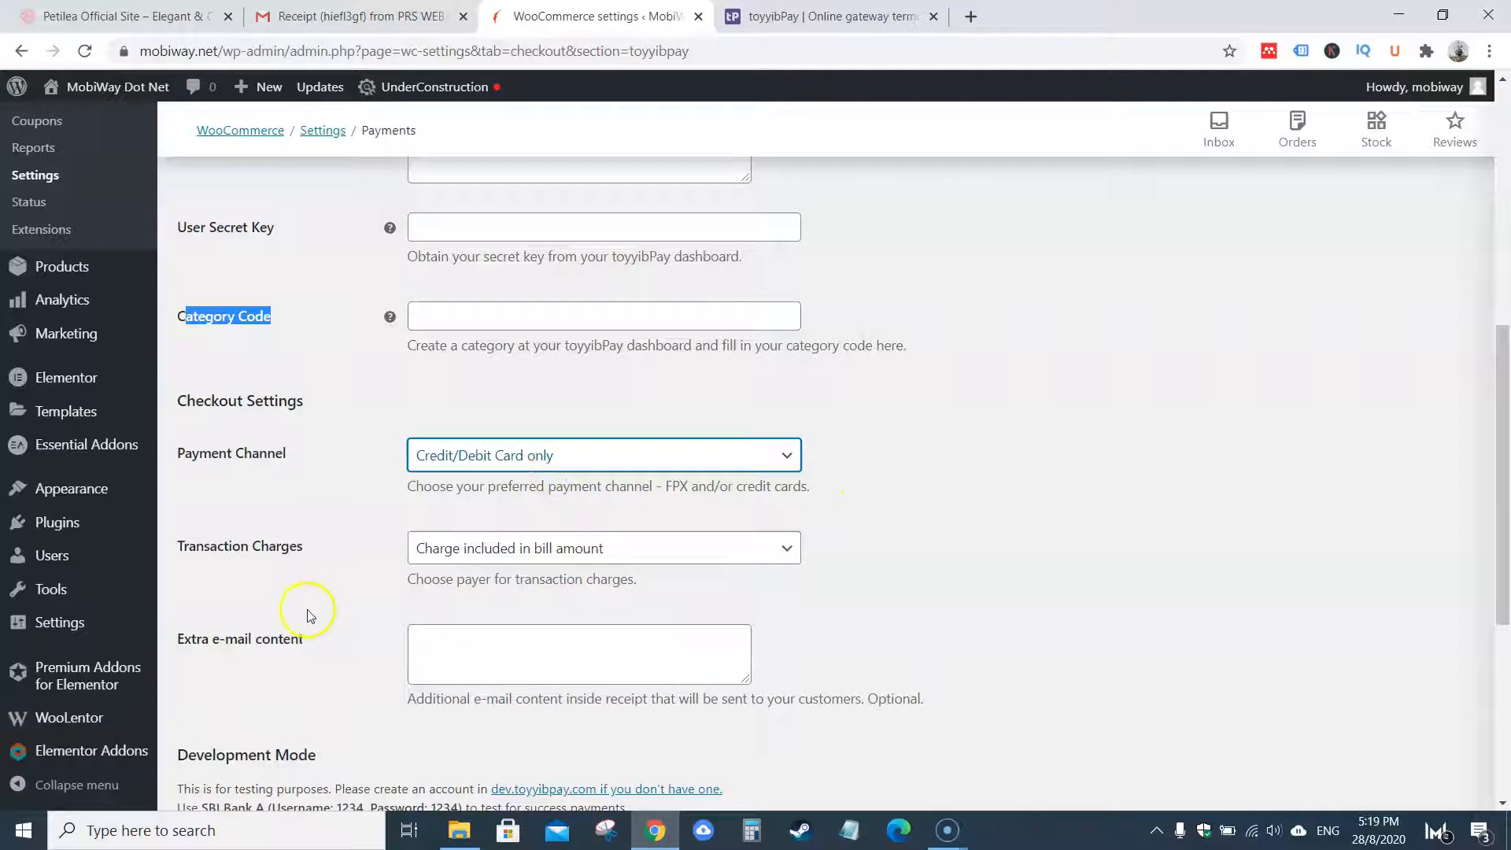
scroll(262, 515, down, 1)
click(512, 358)
click(560, 423)
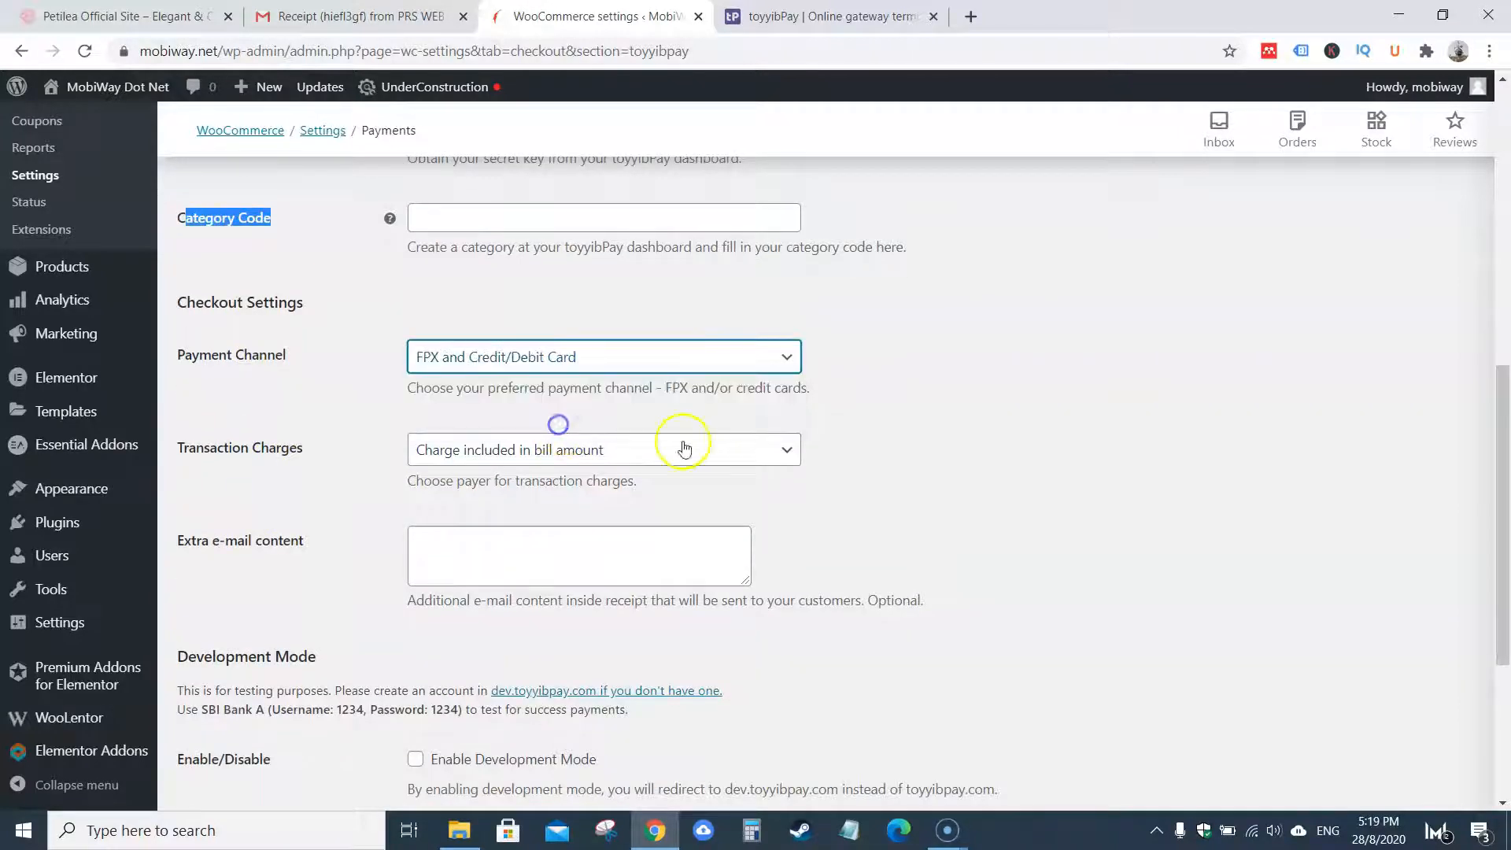
Step: Review the payer options and keep the toyyibPay transaction charges on "Charge included in bill amount"
click(520, 450)
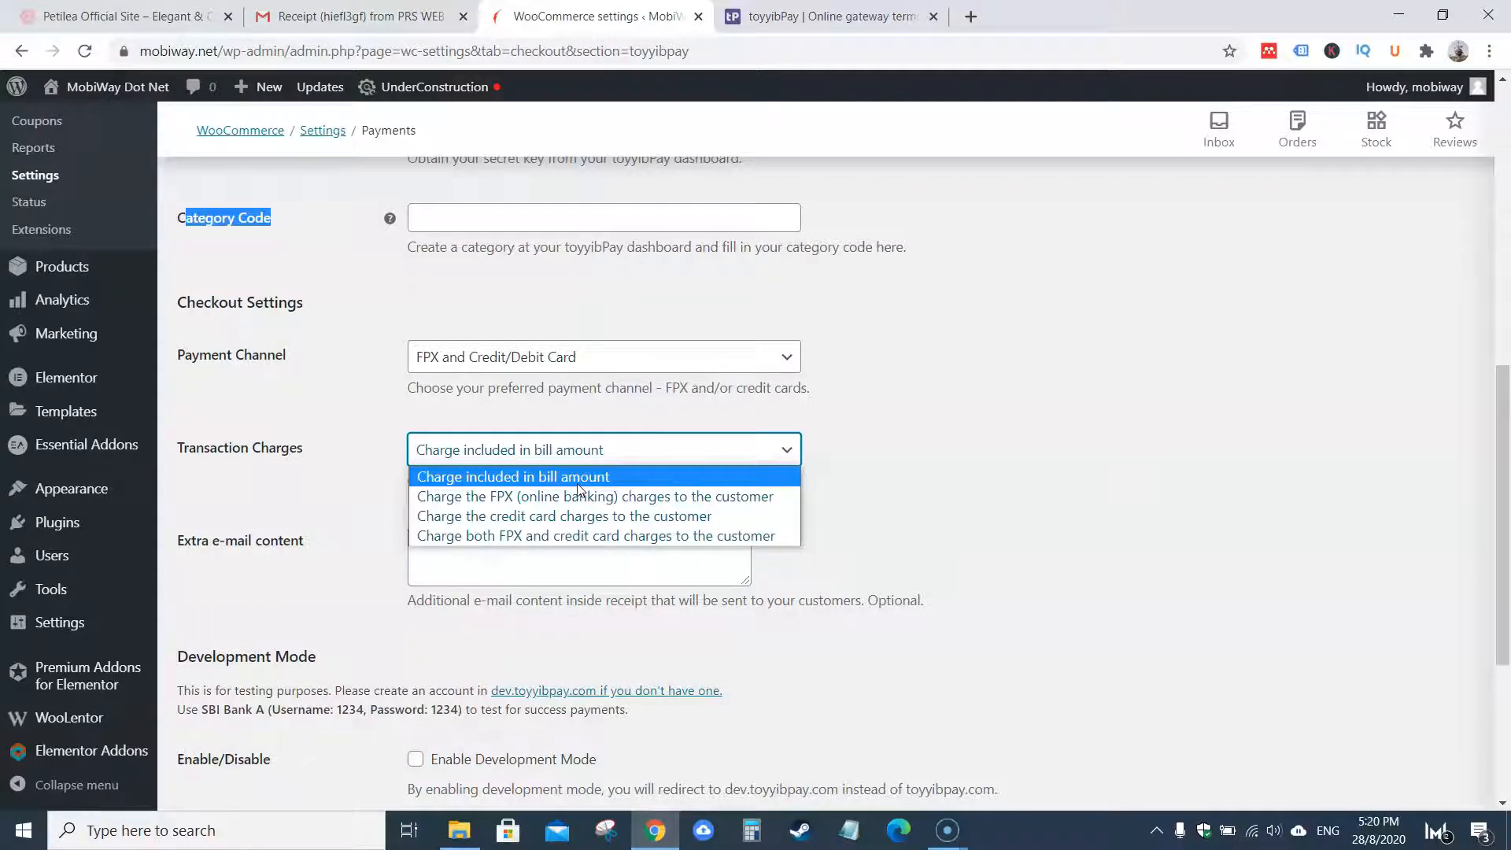
click(462, 17)
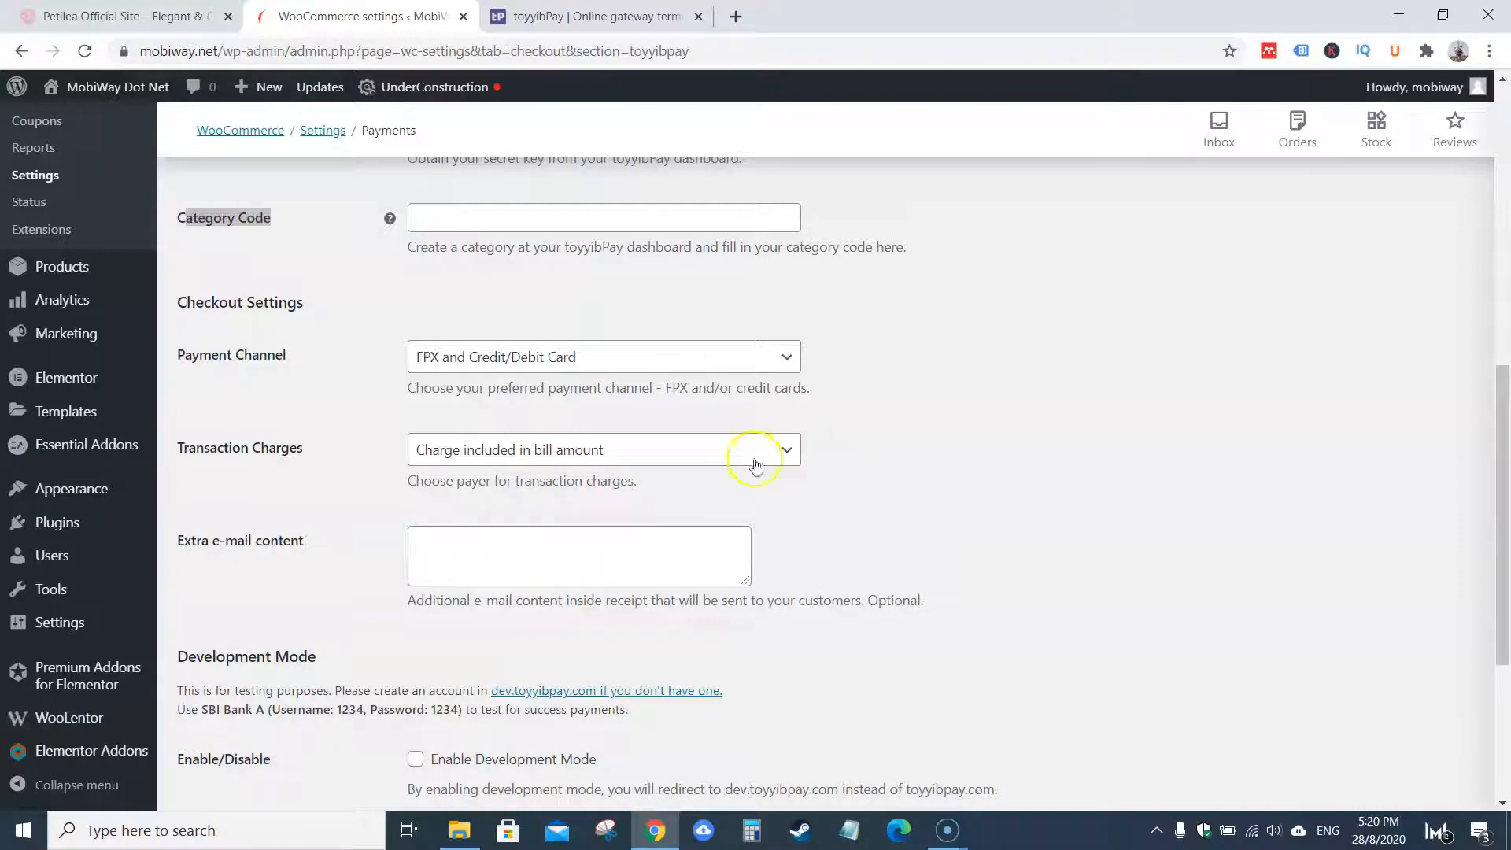
click(691, 458)
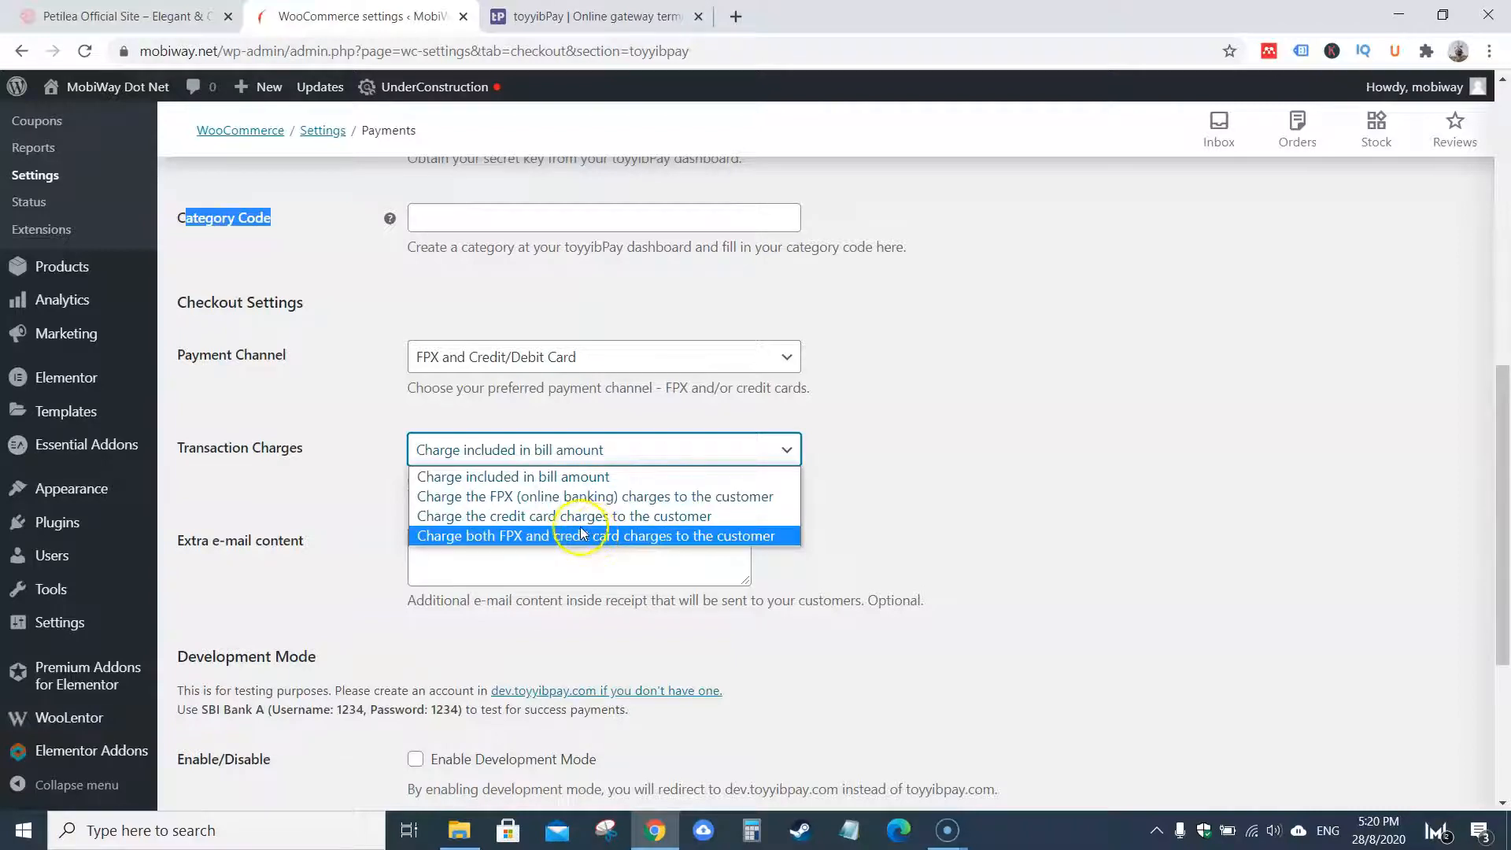
click(512, 477)
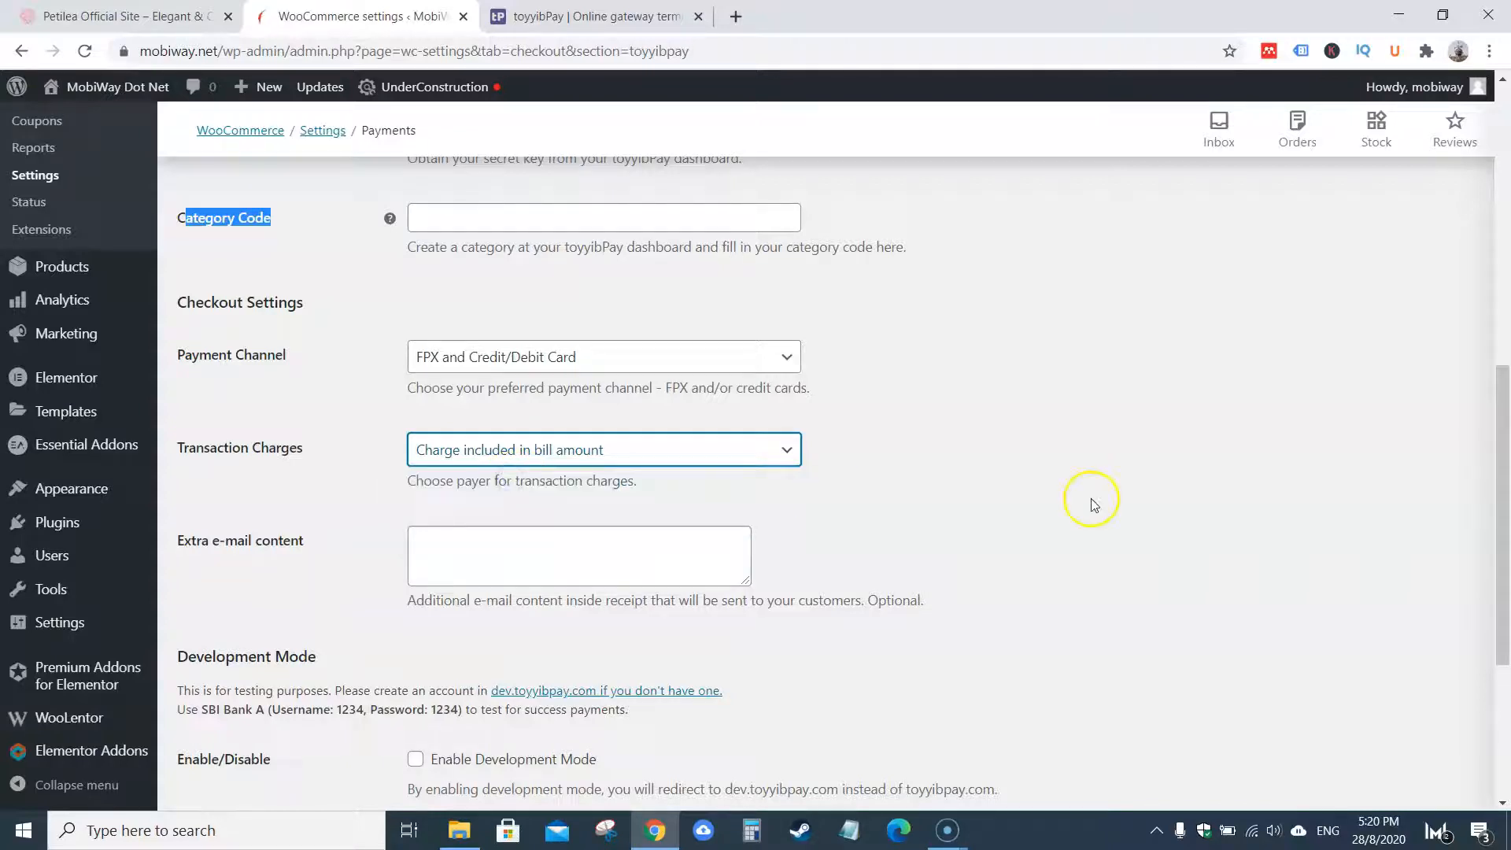
Step: Examine the optional extra e-mail content field and the Development Mode settings for toyyibPay
scroll(799, 549, down, 1)
click(545, 455)
click(1055, 377)
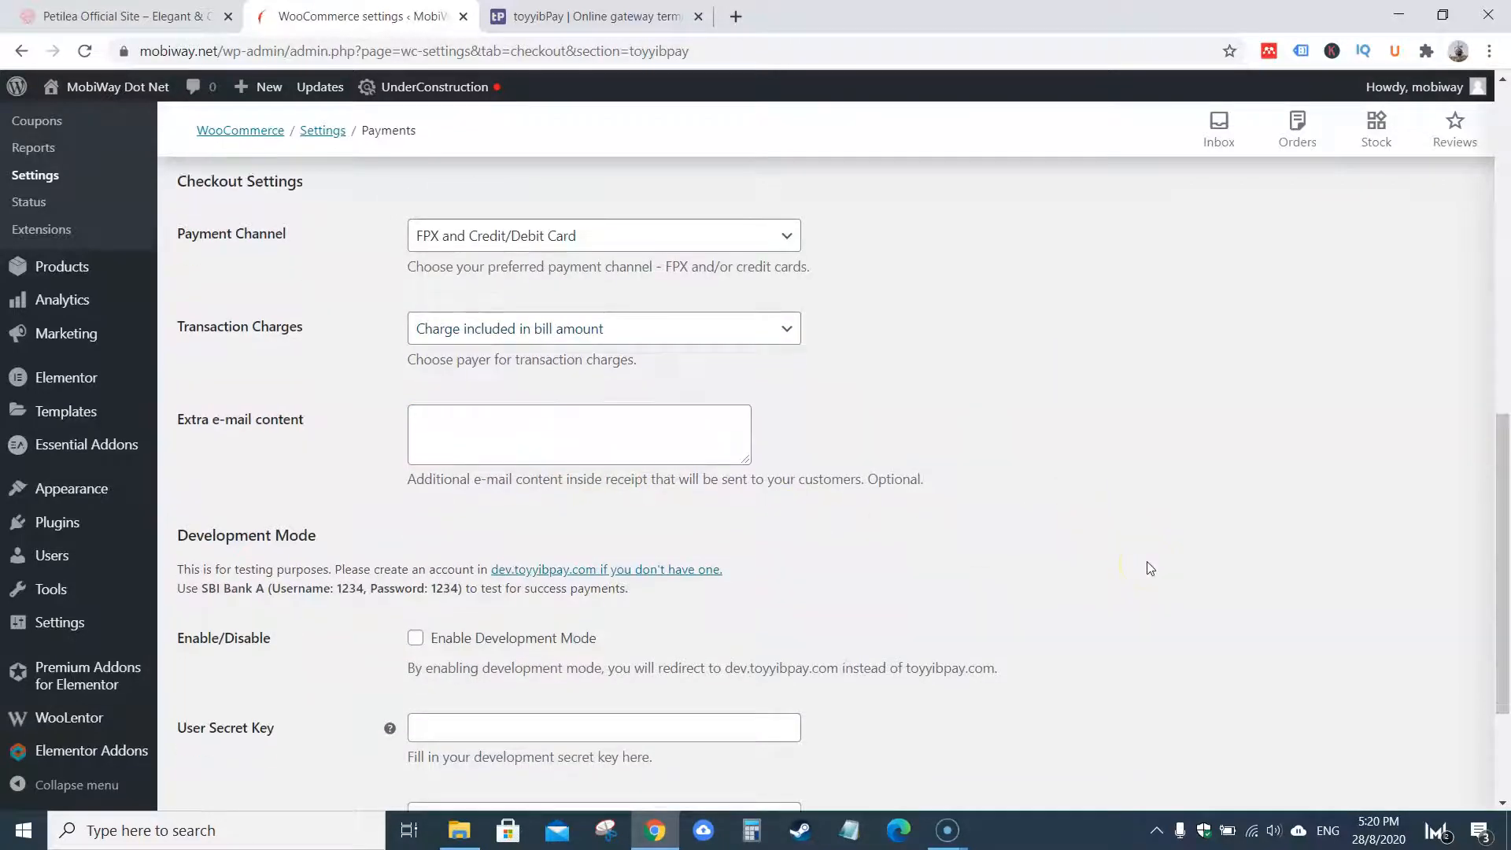
scroll(1146, 566, down, 1)
click(543, 344)
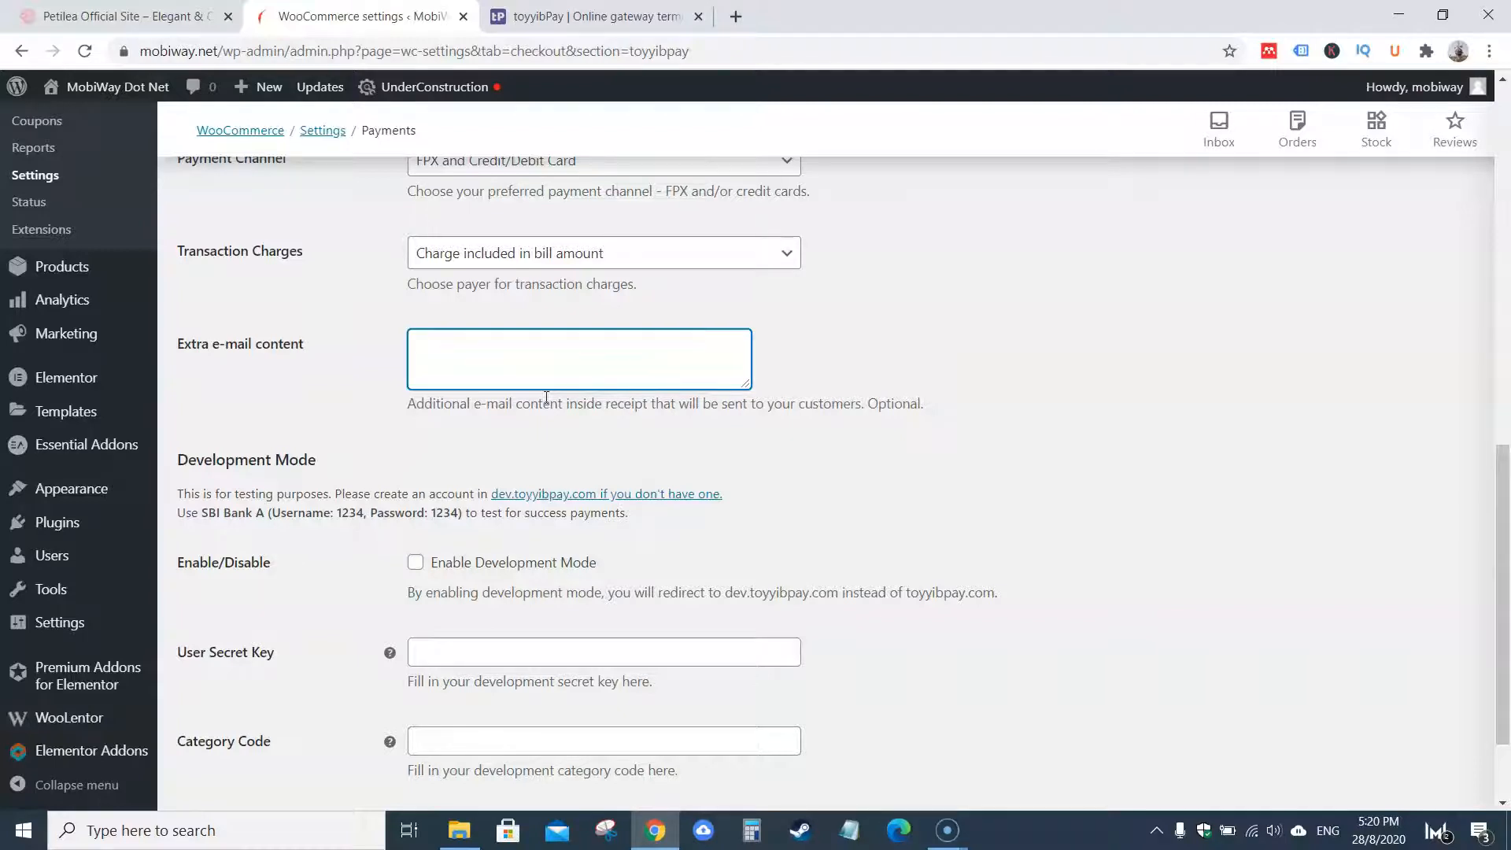
scroll(850, 580, down, 2)
scroll(851, 579, up, 9)
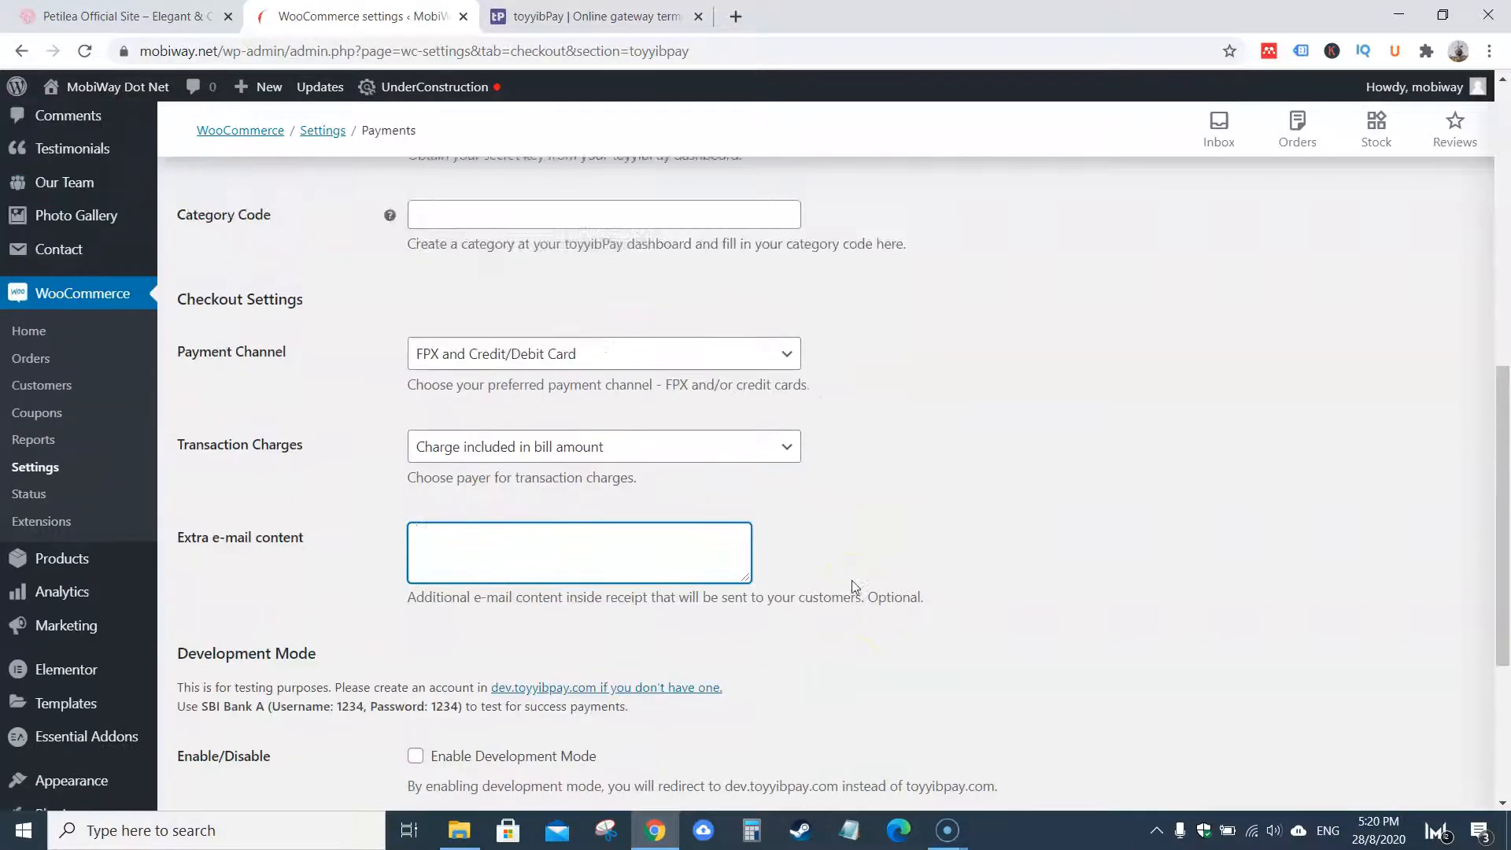
scroll(856, 586, down, 1)
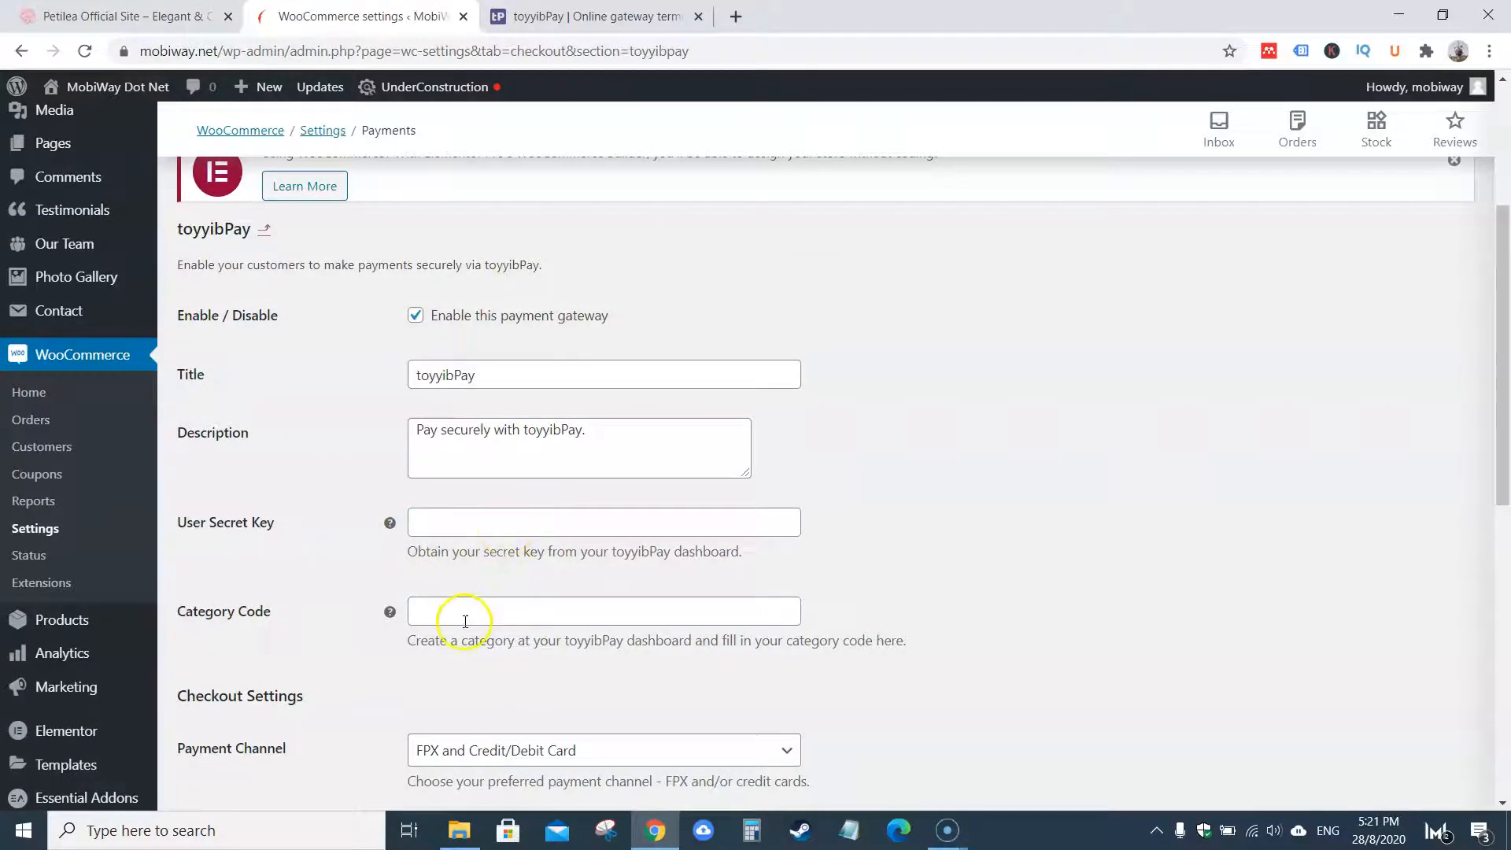
Step: Switch to the toyyibPay dashboard, open the new category form and examine its Category Name and Category Description fields
click(634, 16)
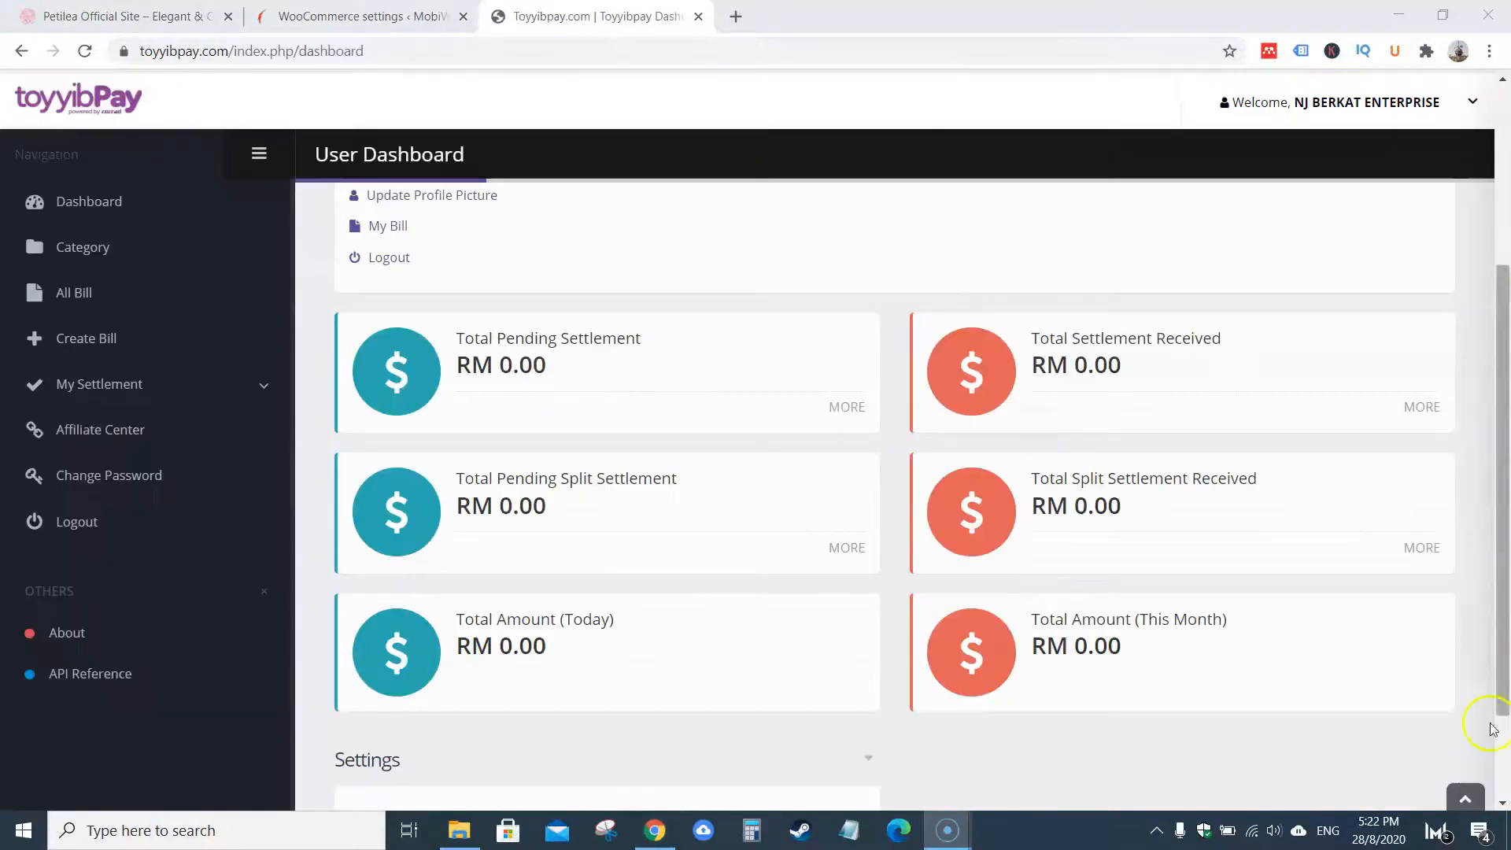
click(116, 256)
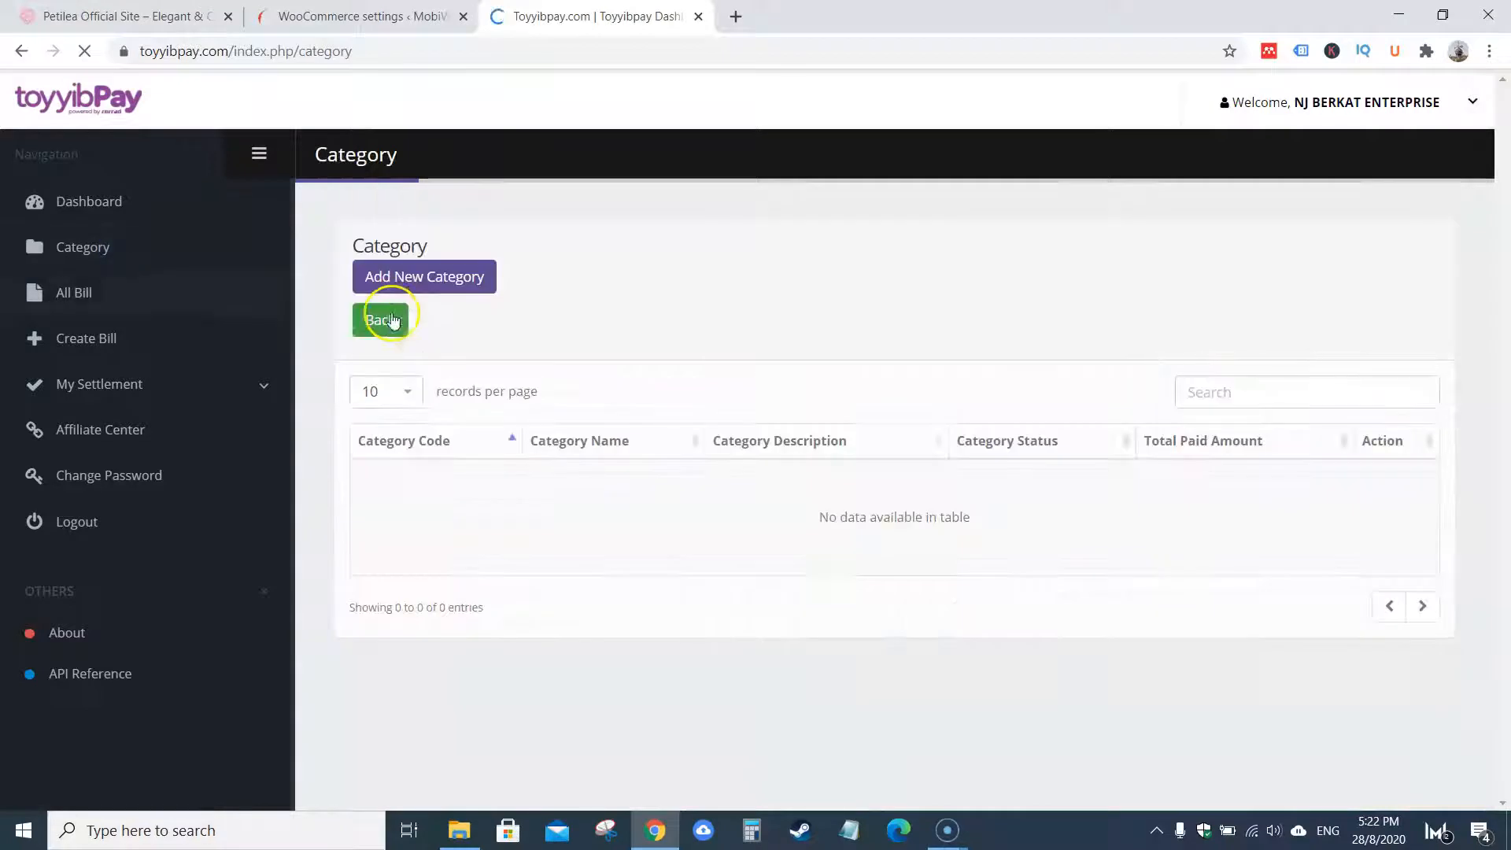
click(420, 283)
click(676, 297)
click(529, 362)
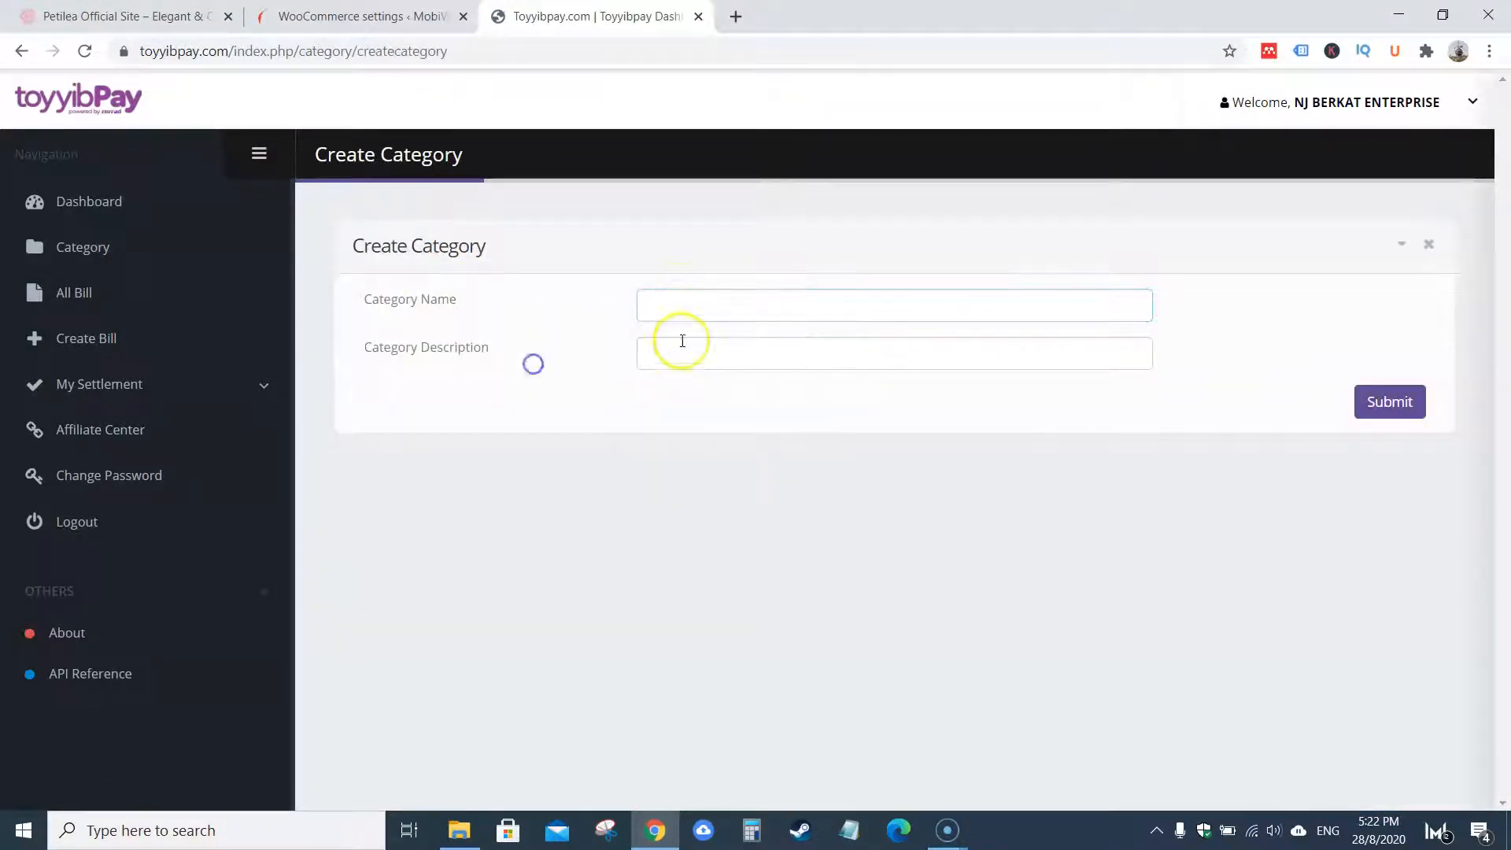
click(676, 347)
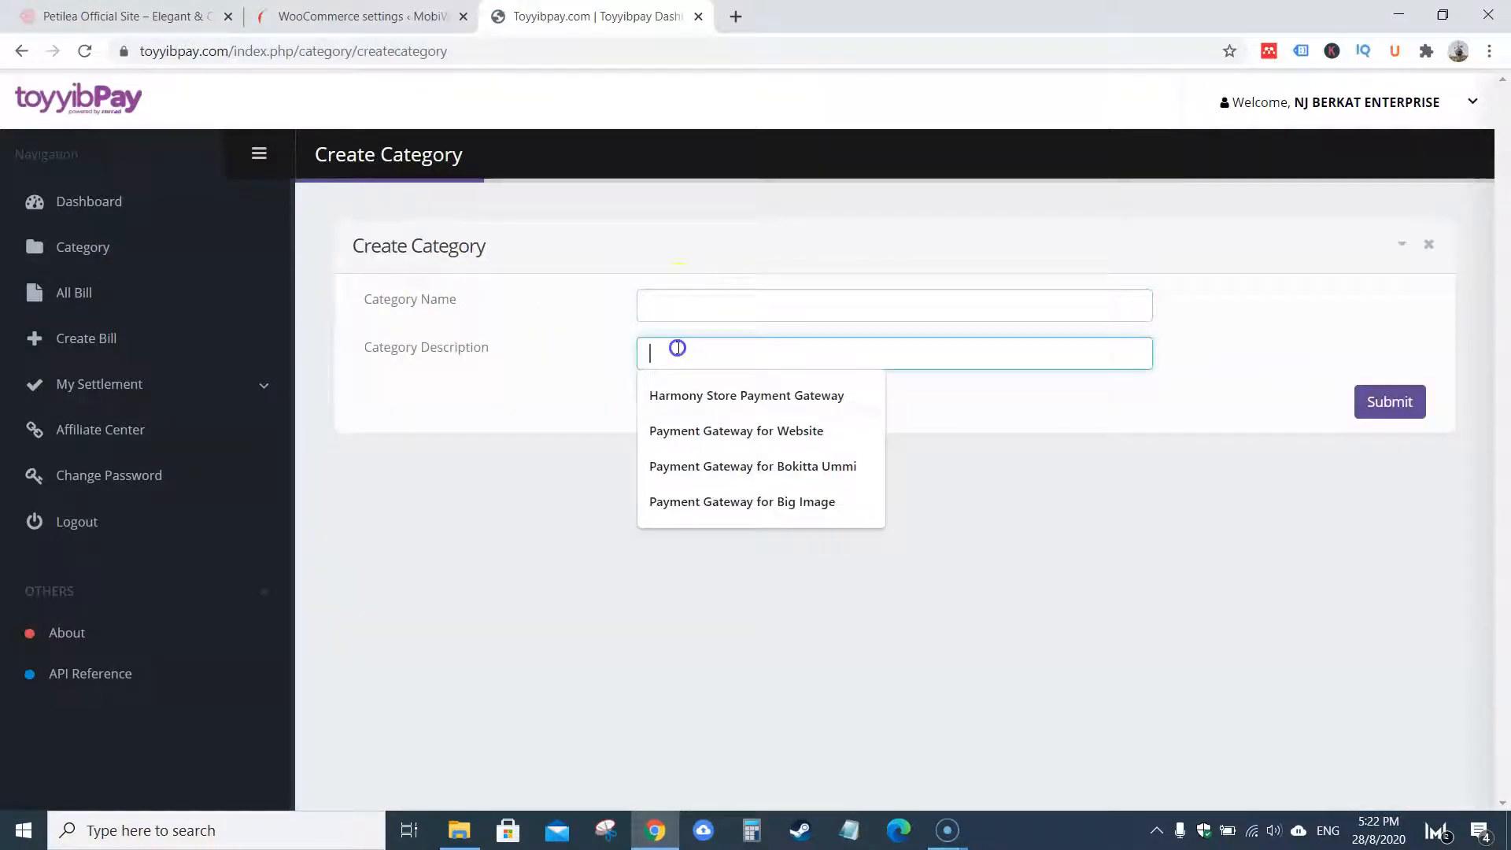
click(1419, 405)
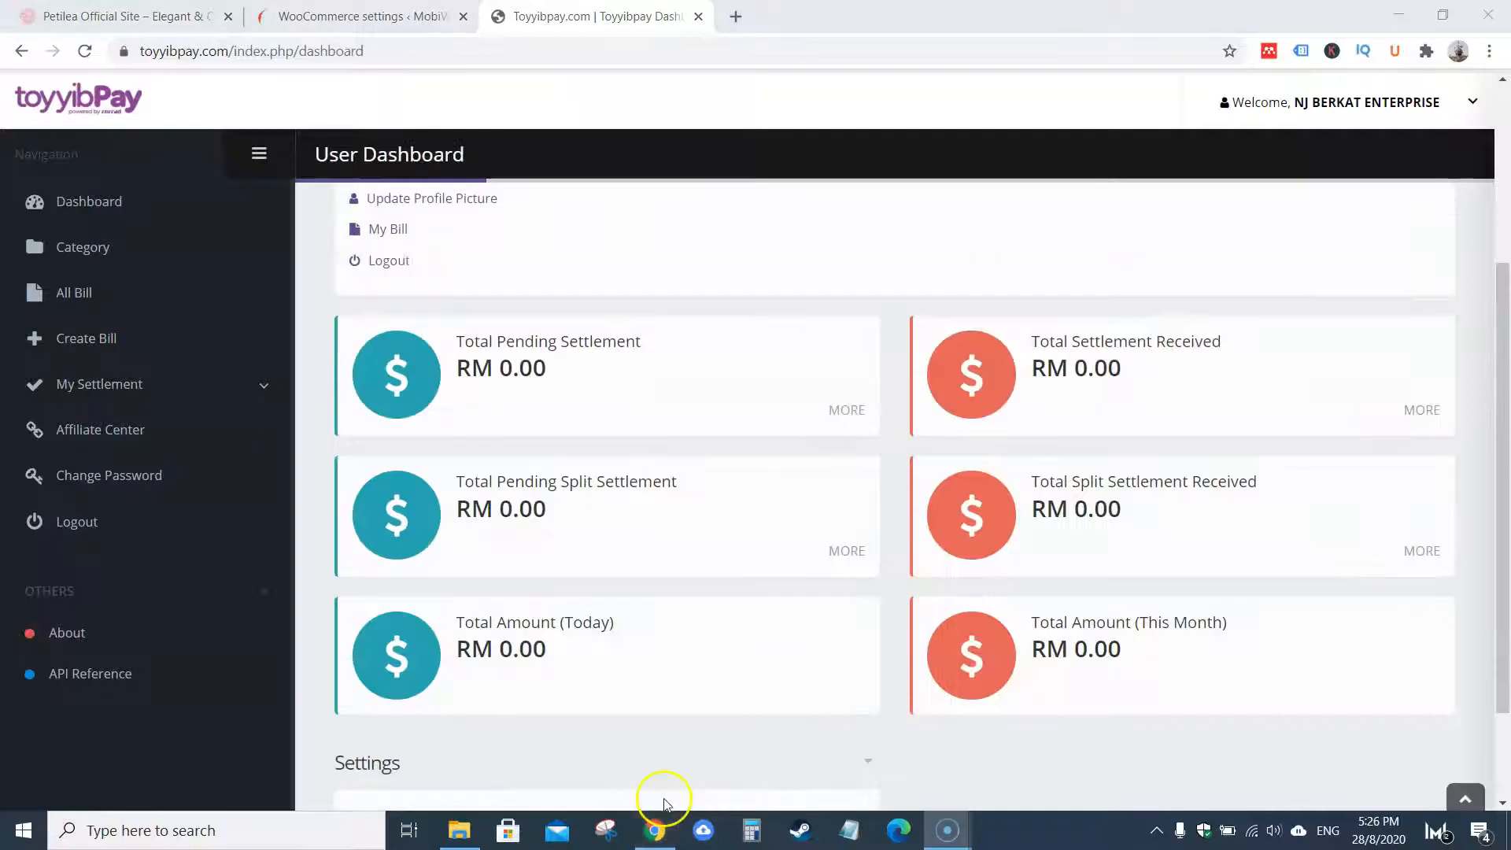
Step: Locate the secret key section on the toyyibPay dashboard and return to the User Secret Key field in the WooCommerce settings
click(1505, 480)
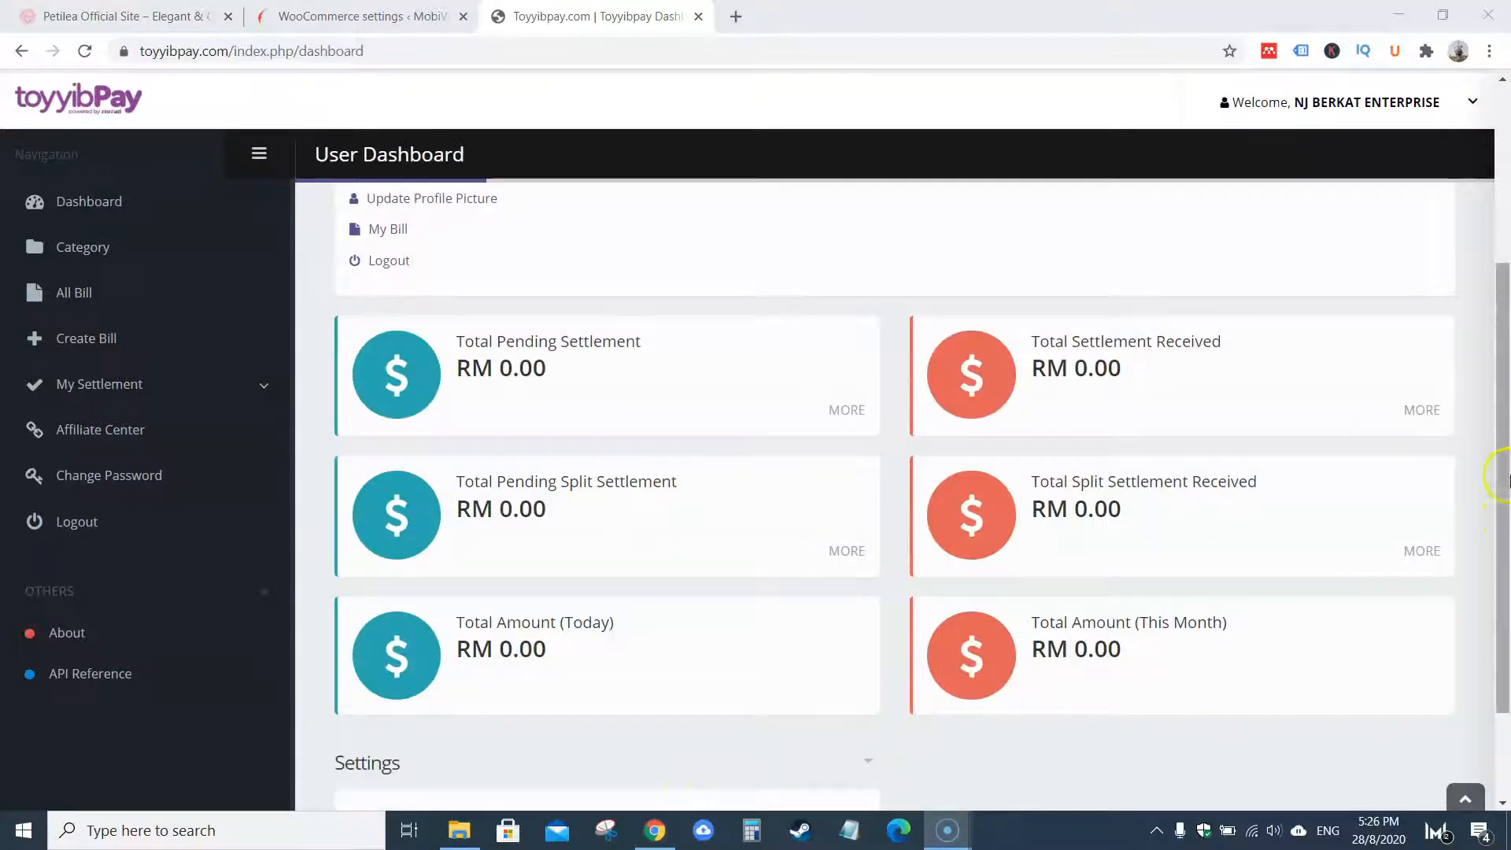
drag(1505, 451, 1506, 464)
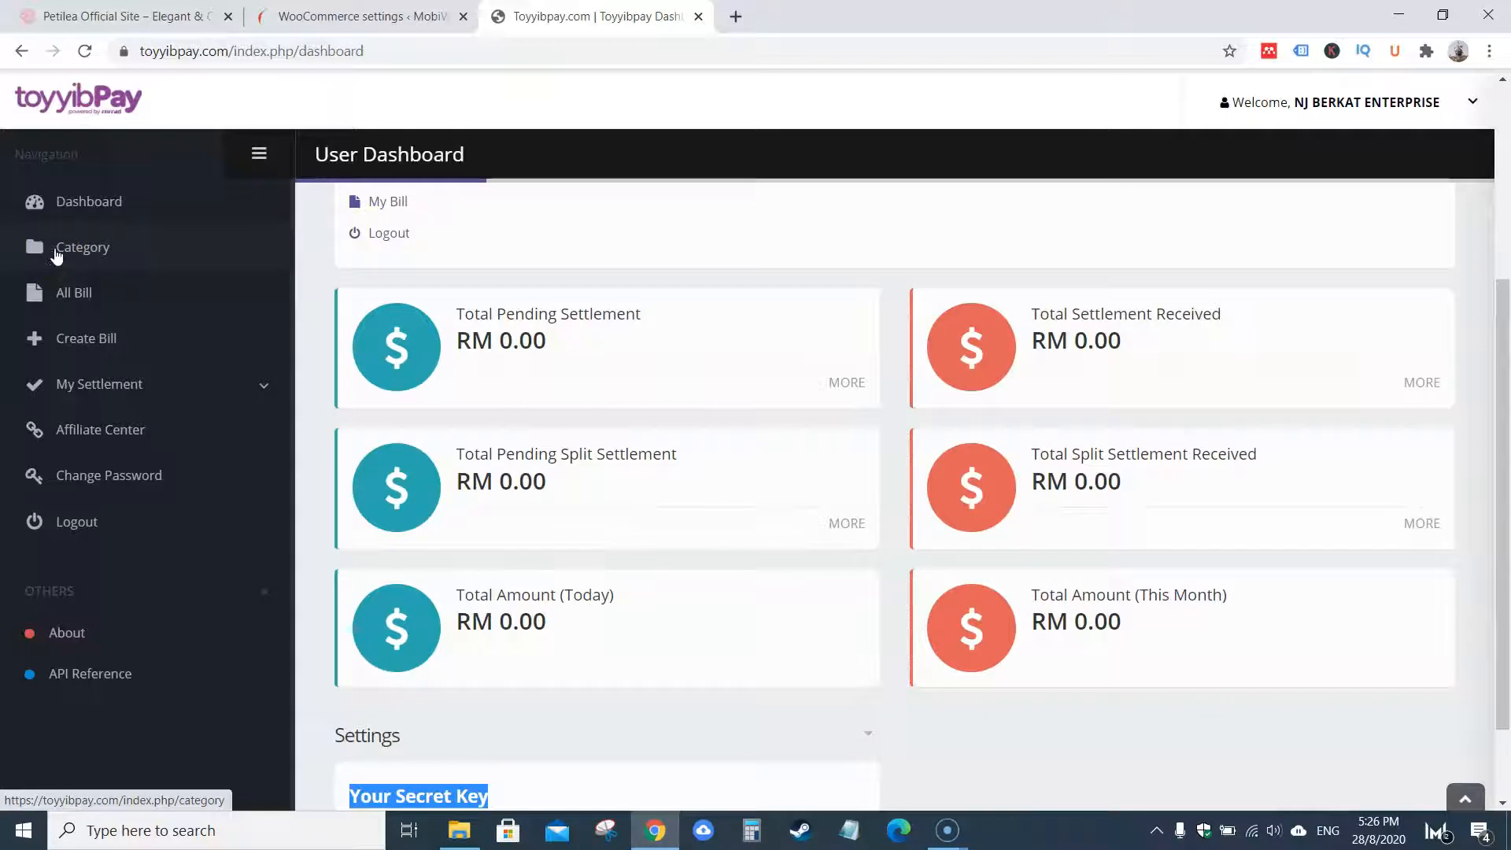
click(379, 16)
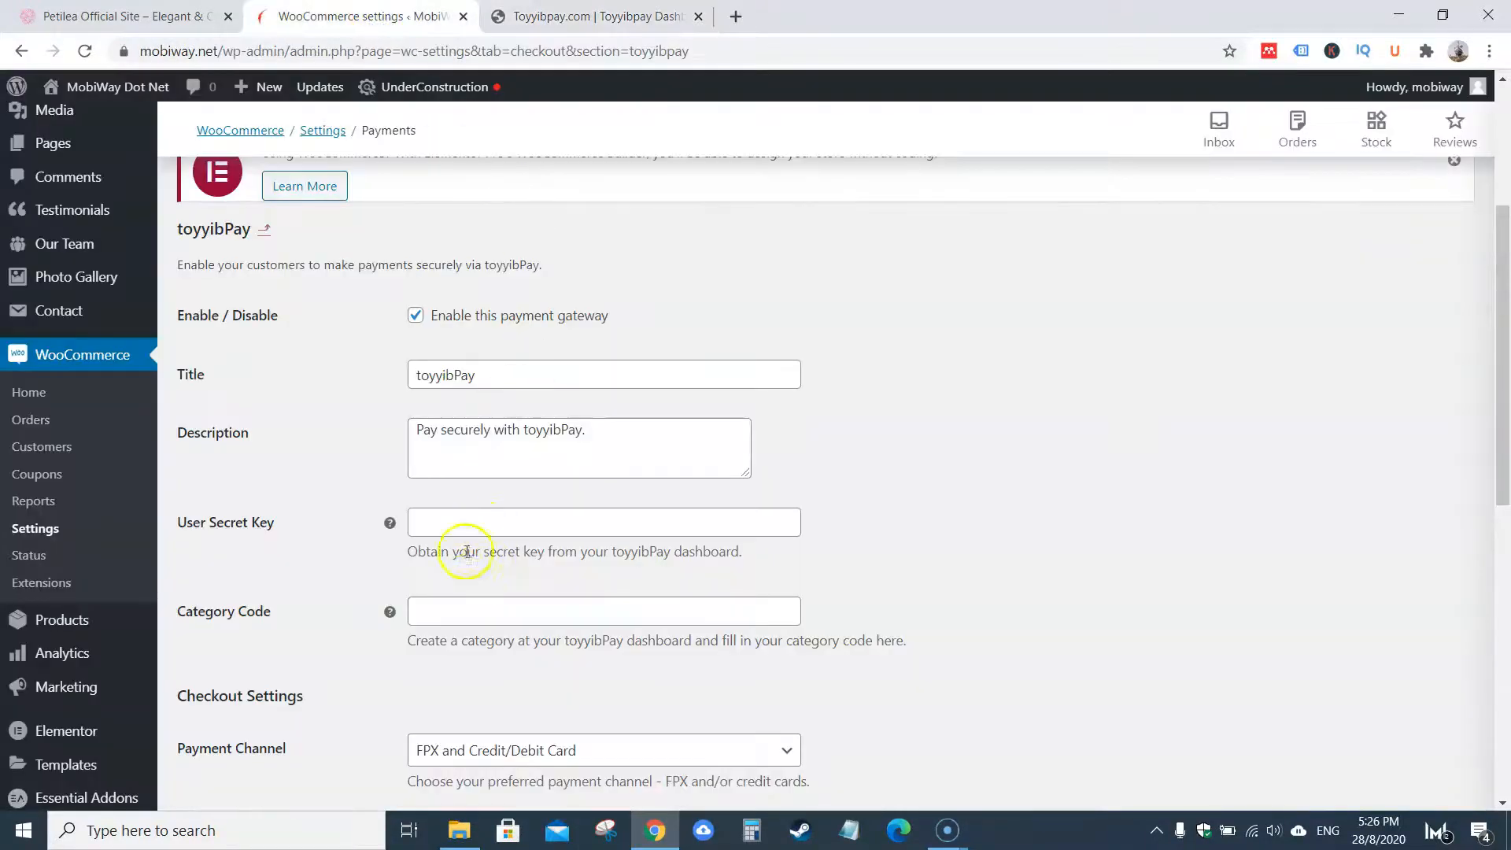
click(450, 527)
click(327, 556)
Step: Review the toyyibPay payment channel options, leaving the channel on FPX and Credit/Debit Card
scroll(983, 596, down, 3)
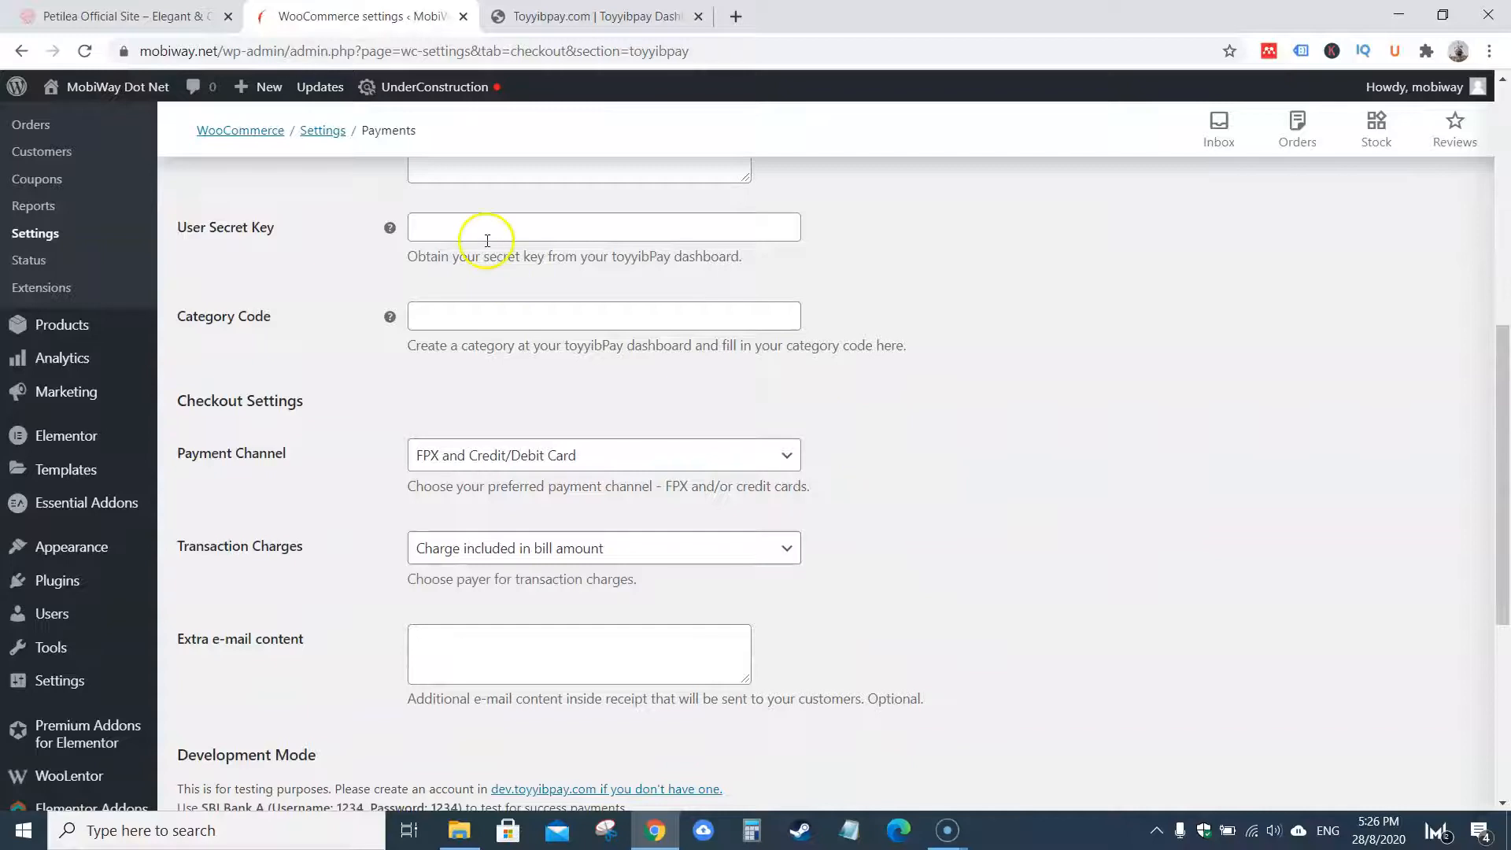
scroll(1013, 635, down, 4)
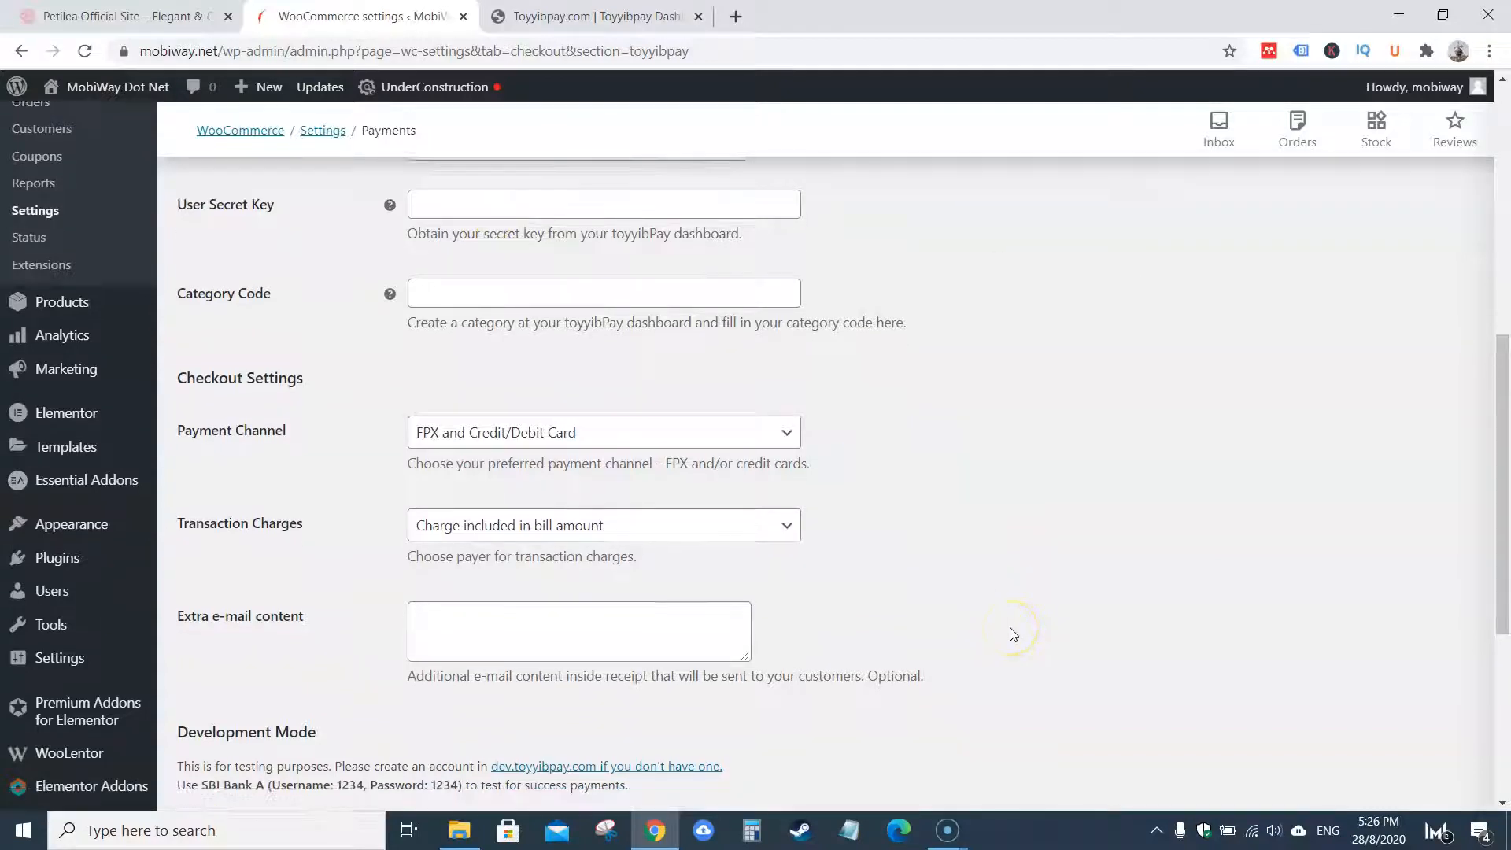
scroll(1013, 634, up, 3)
scroll(1012, 630, up, 2)
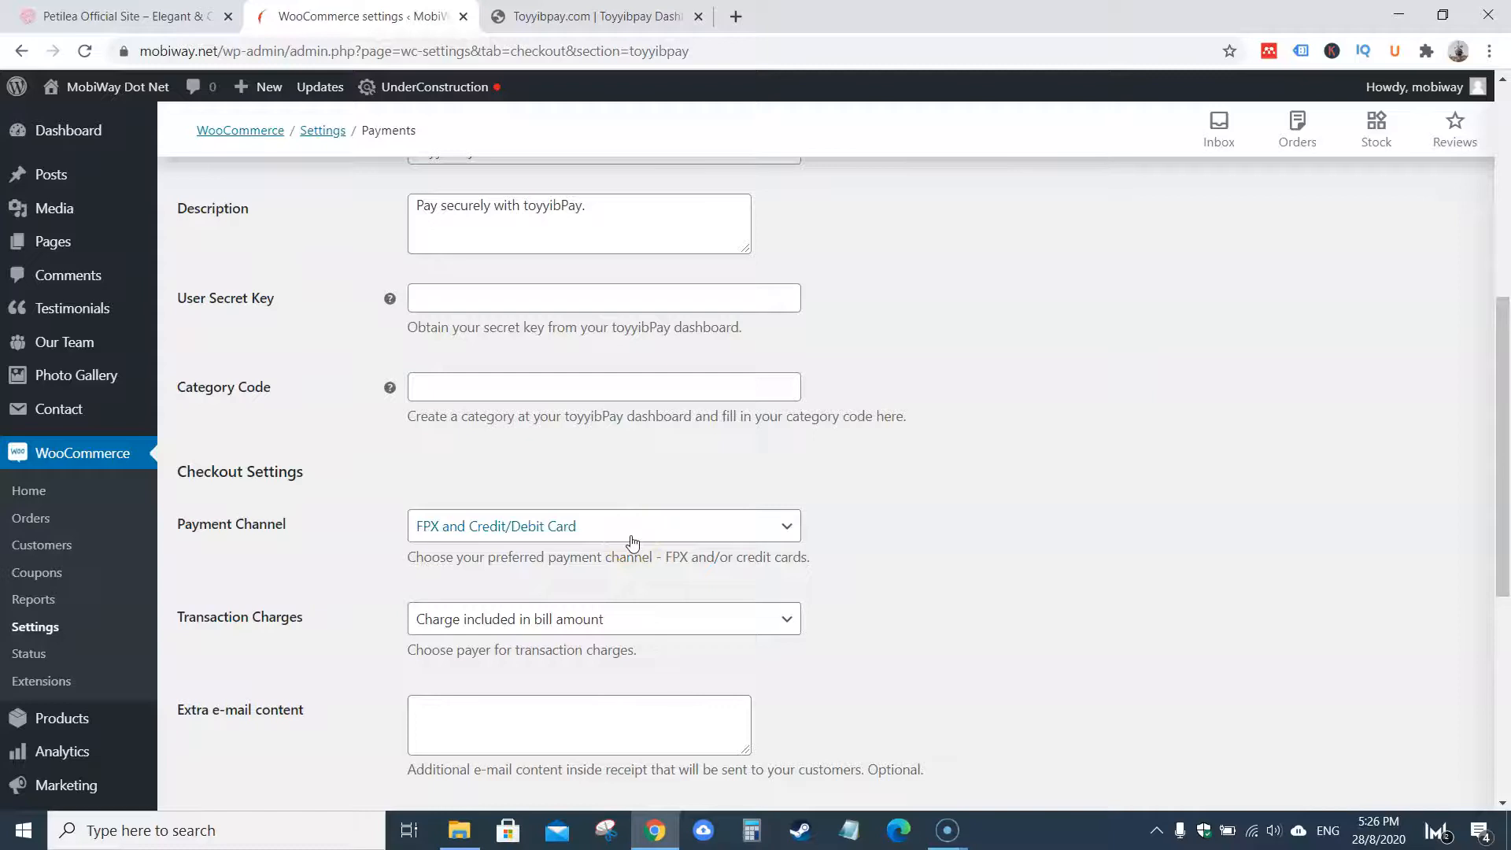
click(482, 533)
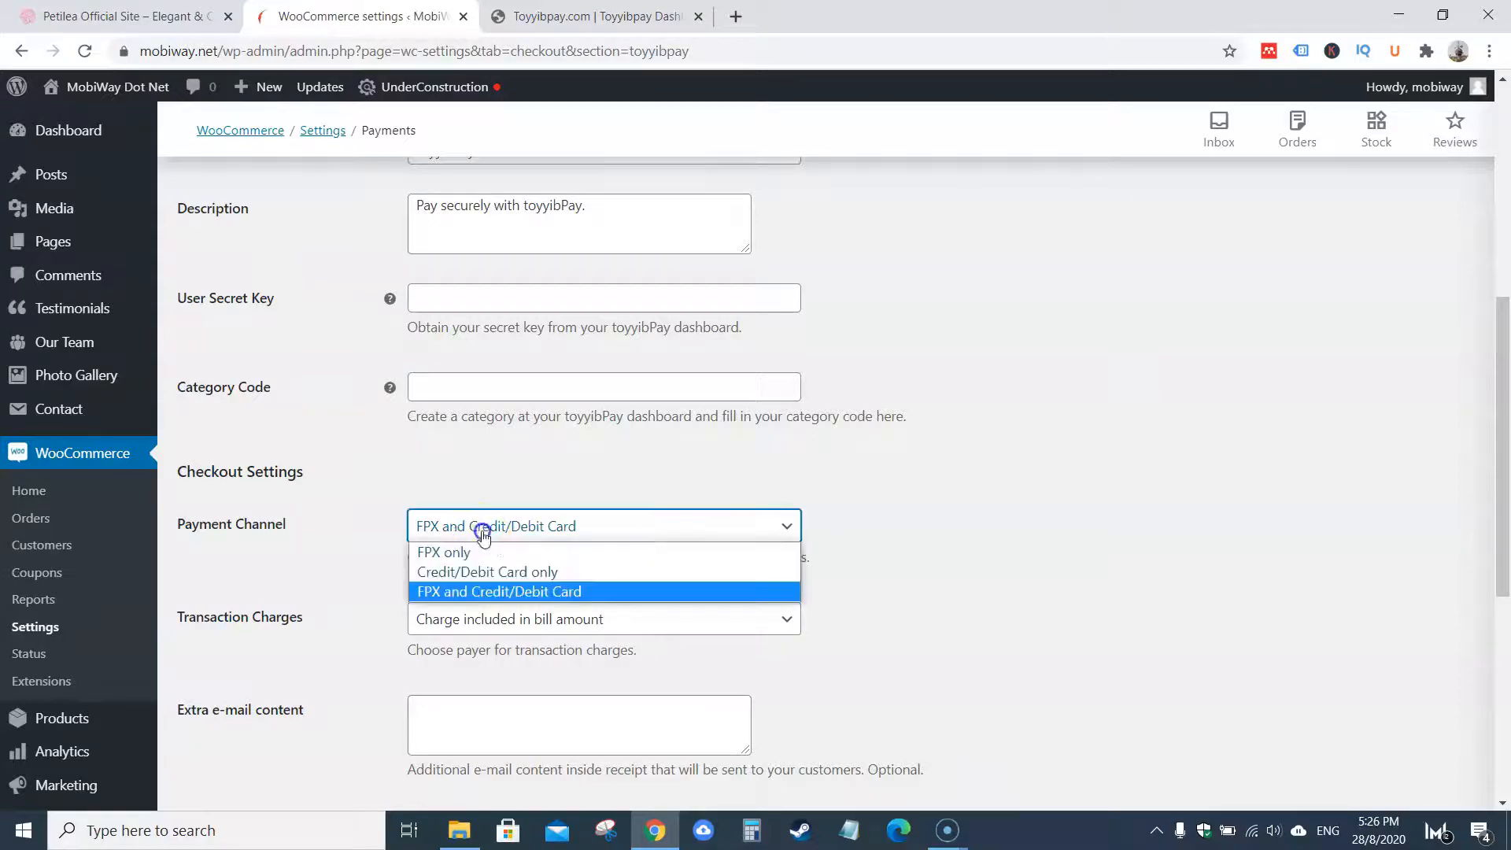
click(488, 582)
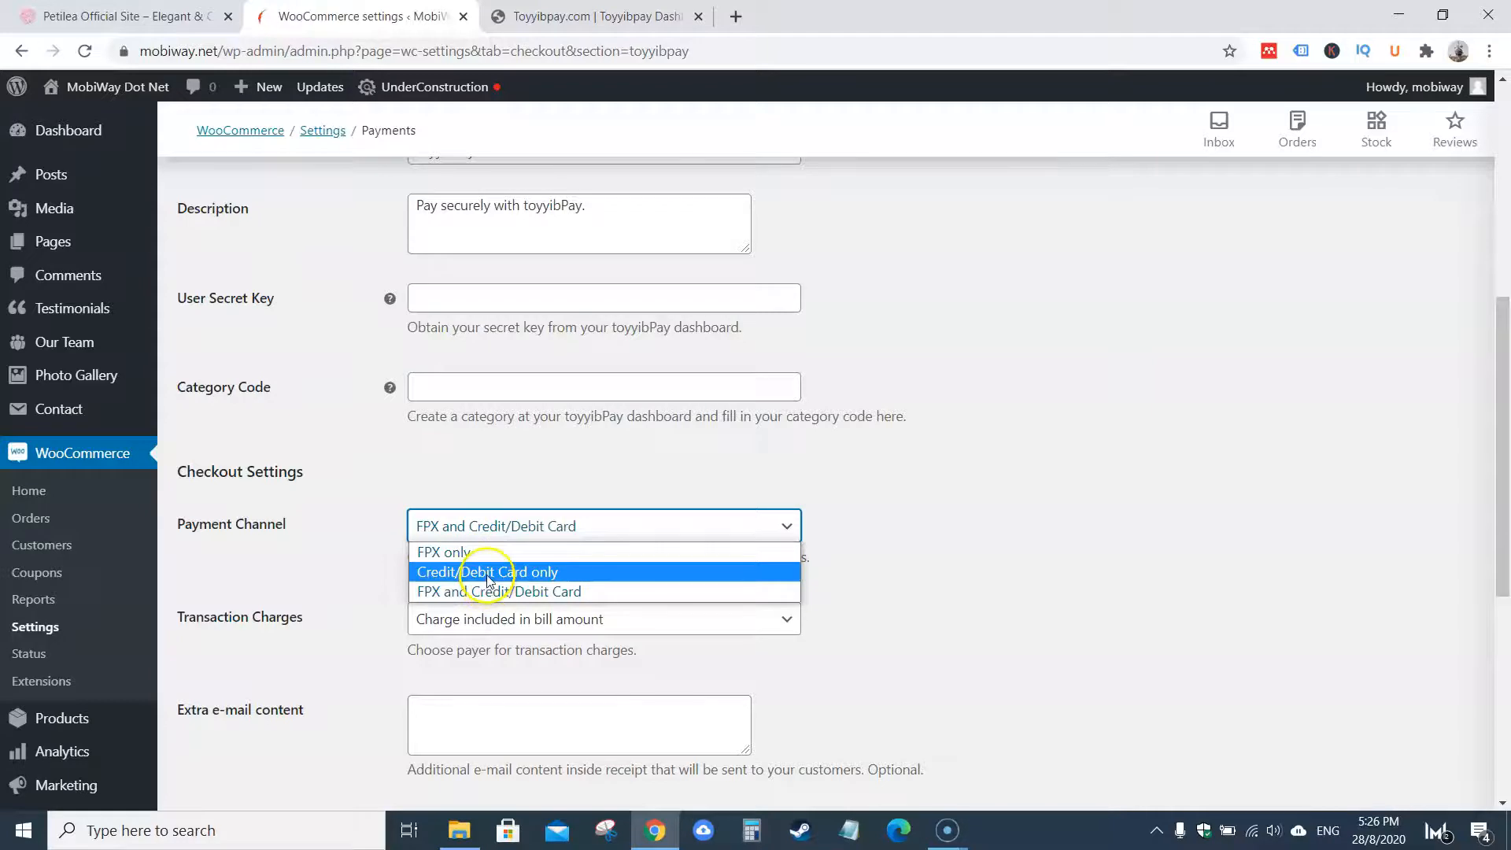
click(1037, 499)
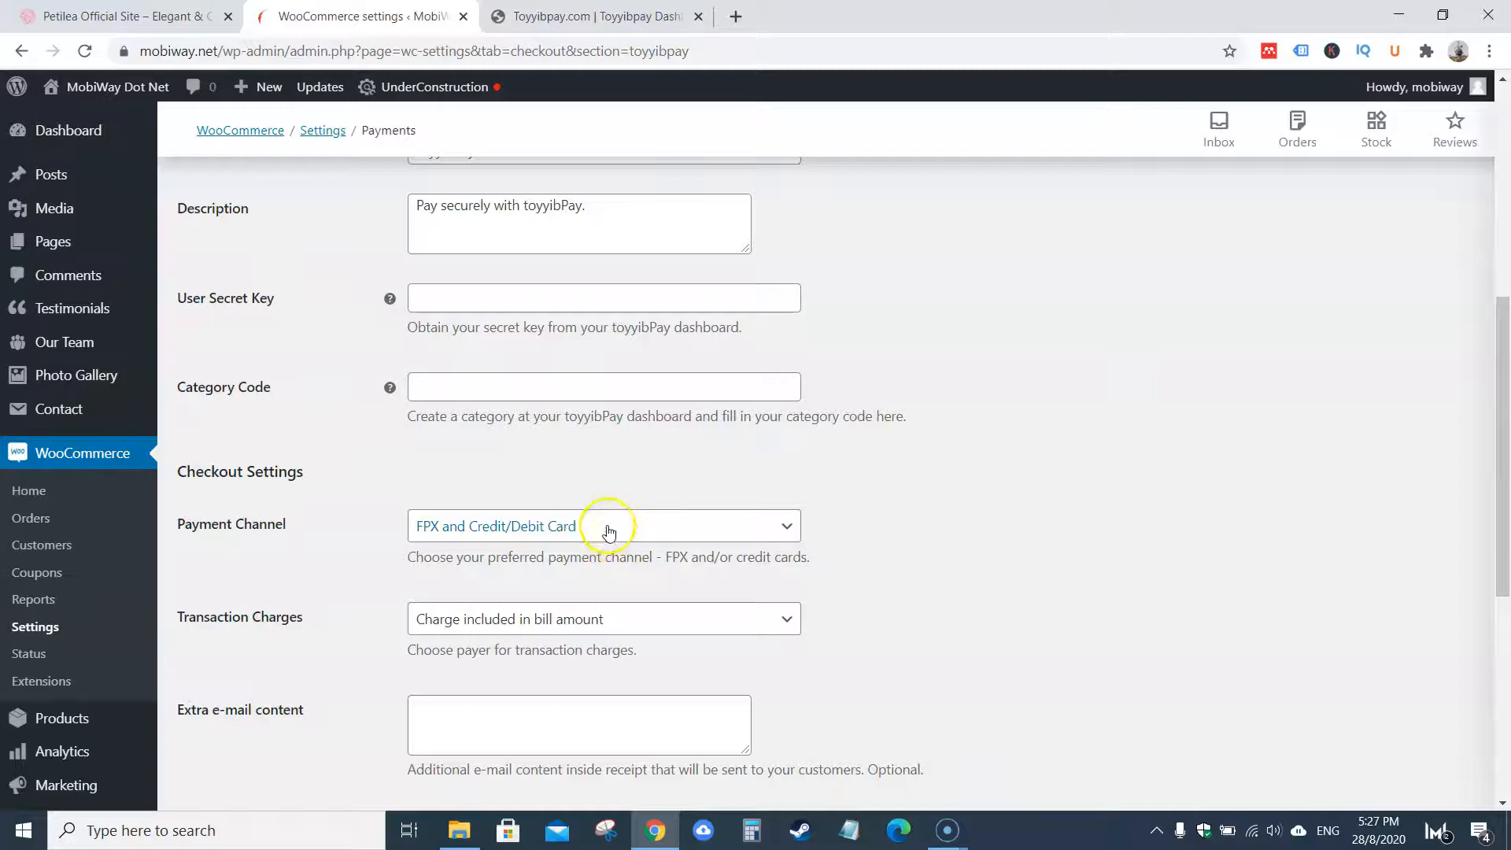
Step: Save the toyyibPay gateway settings
scroll(532, 497, down, 3)
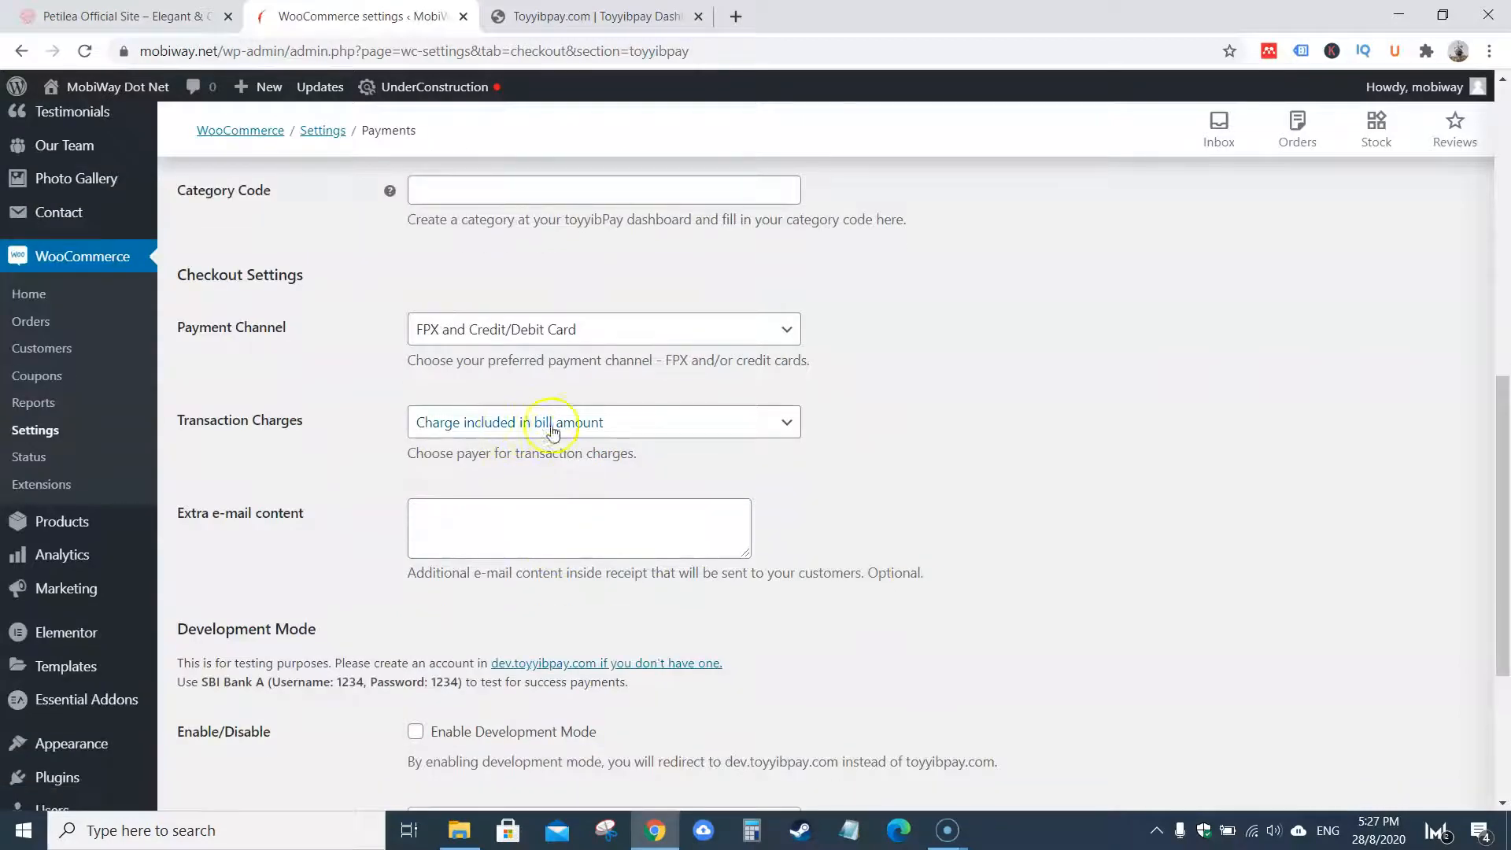
scroll(884, 438, down, 3)
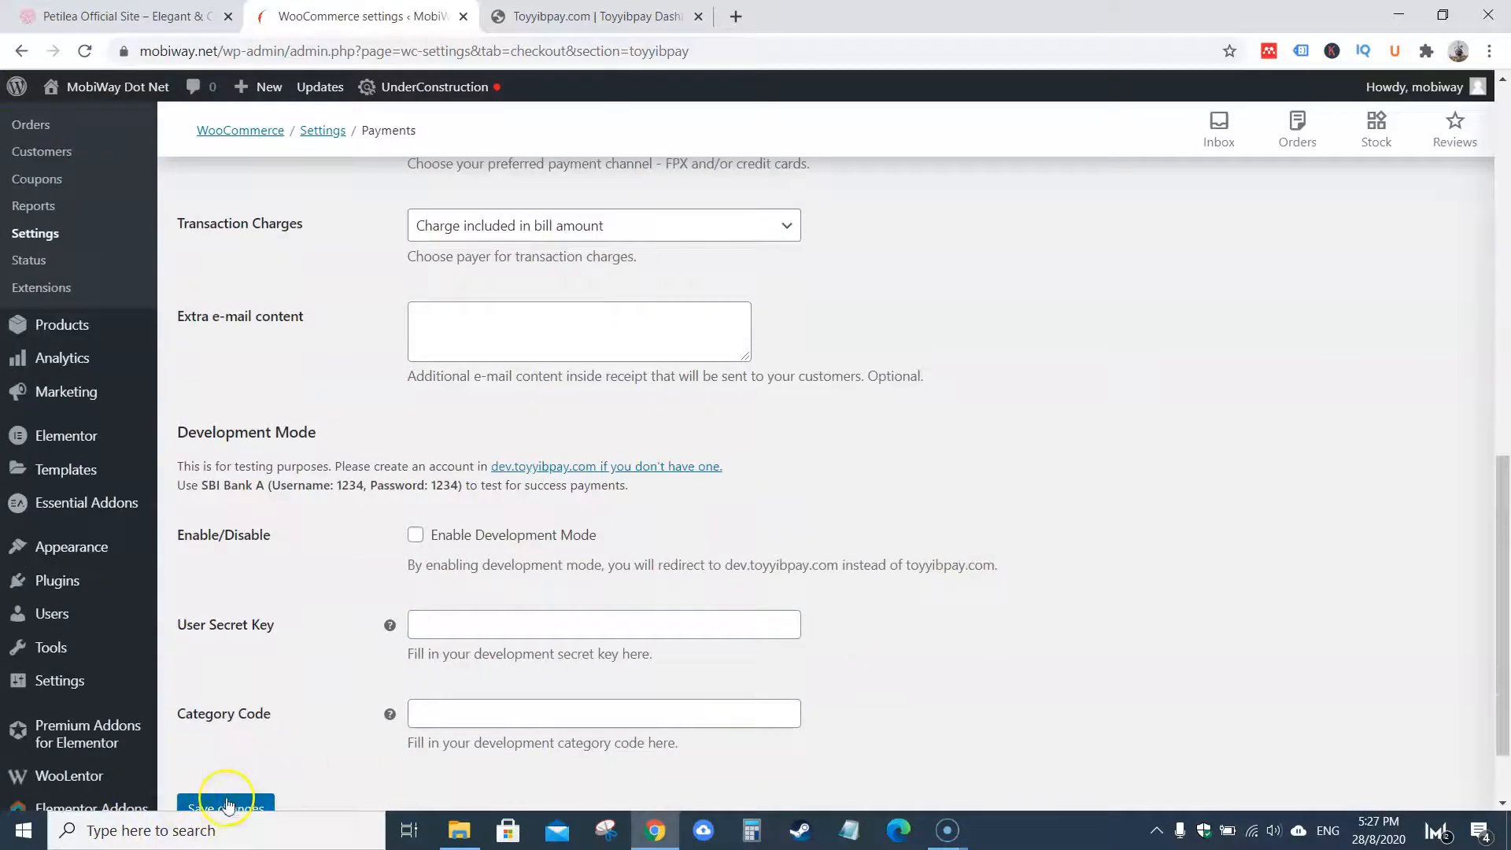
scroll(228, 803, down, 2)
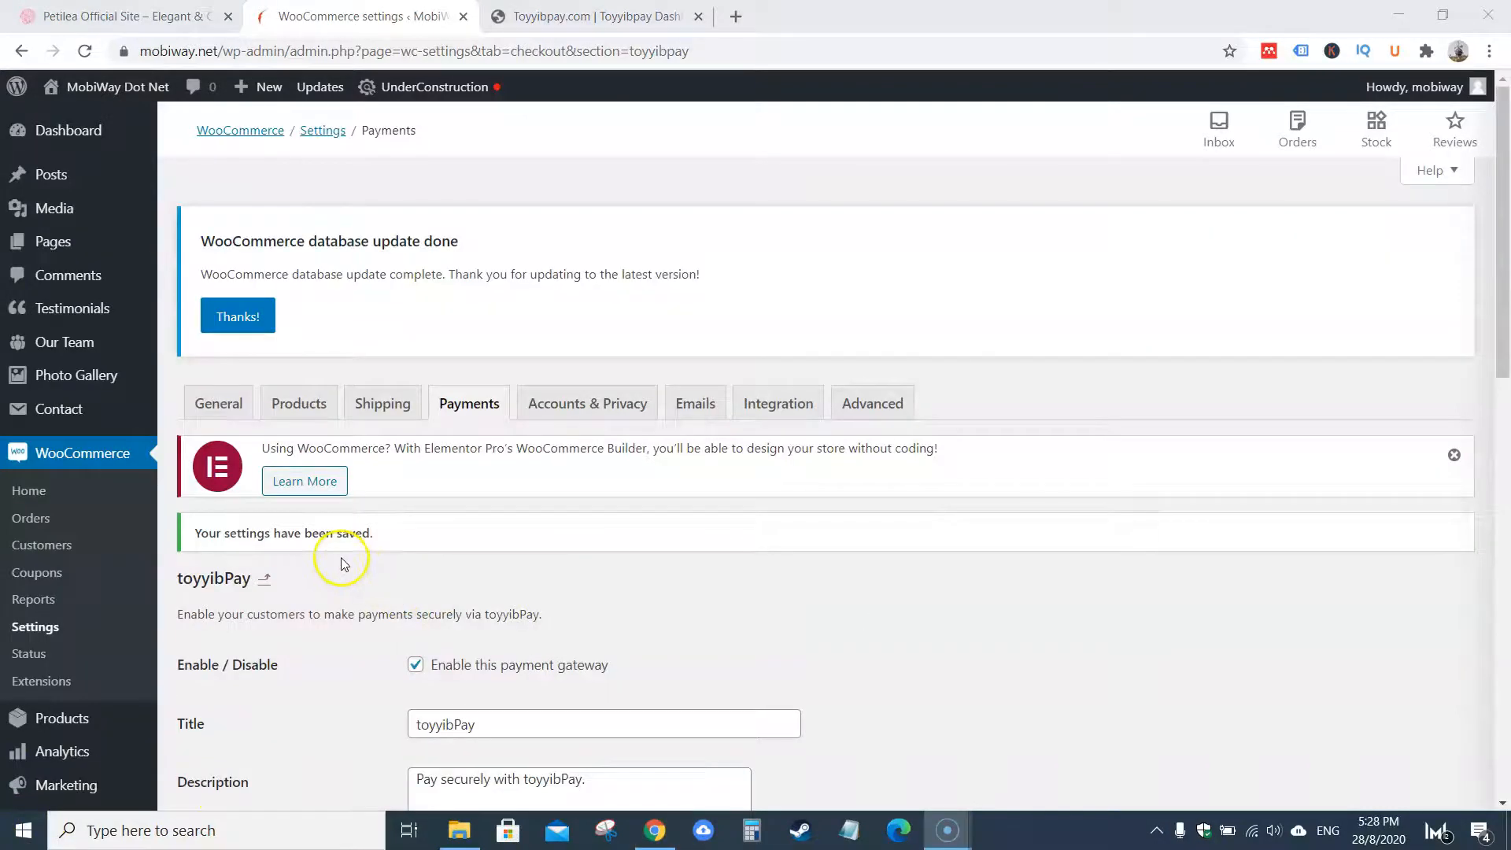
drag(195, 533, 373, 526)
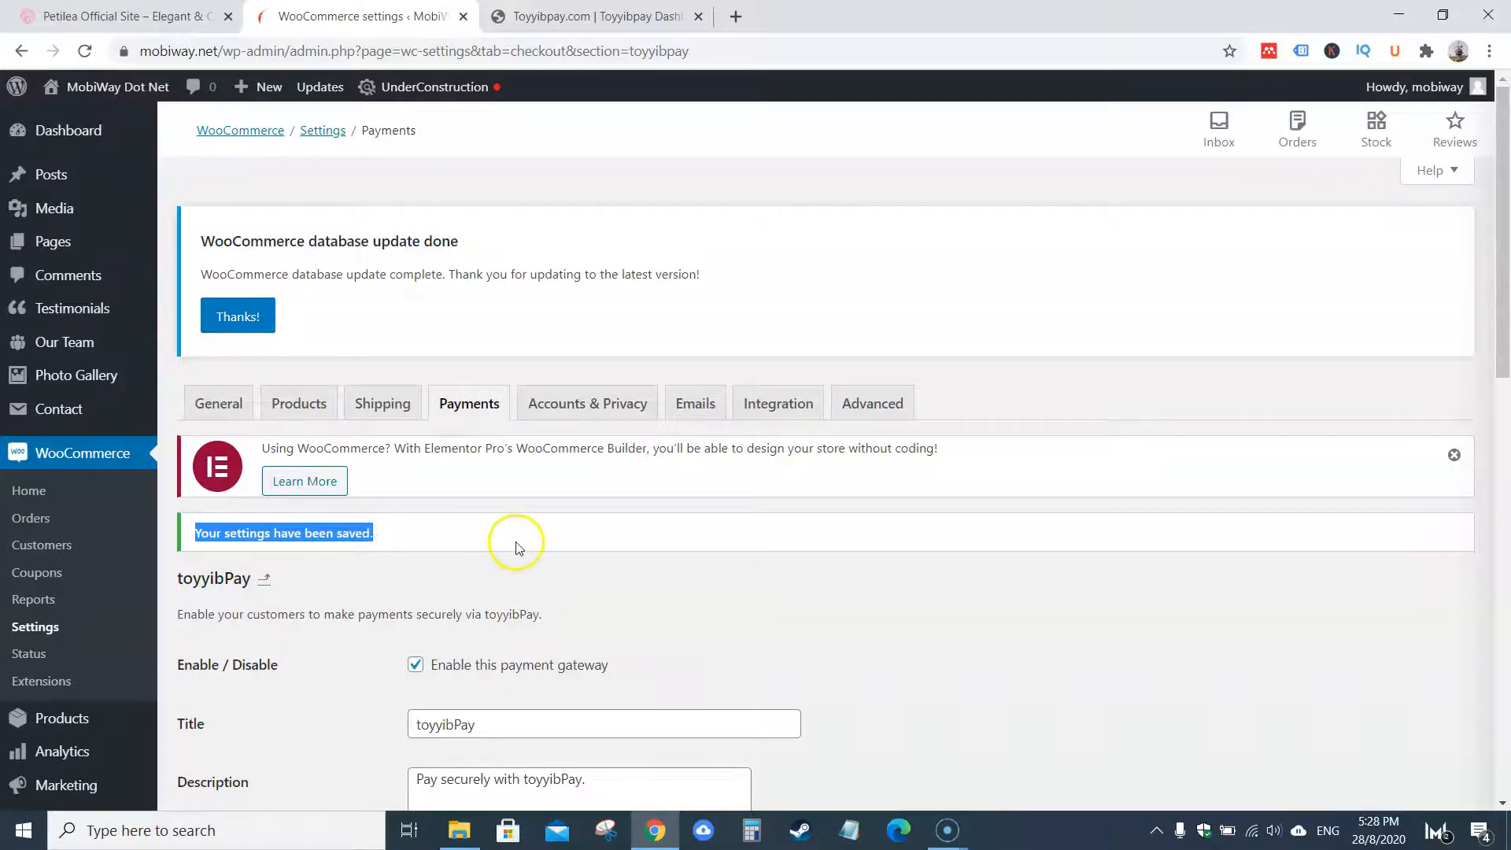
Step: Visit the MobiWay storefront and open the Iphone SE 2020 product page from the Shop section
mouse_move(118, 87)
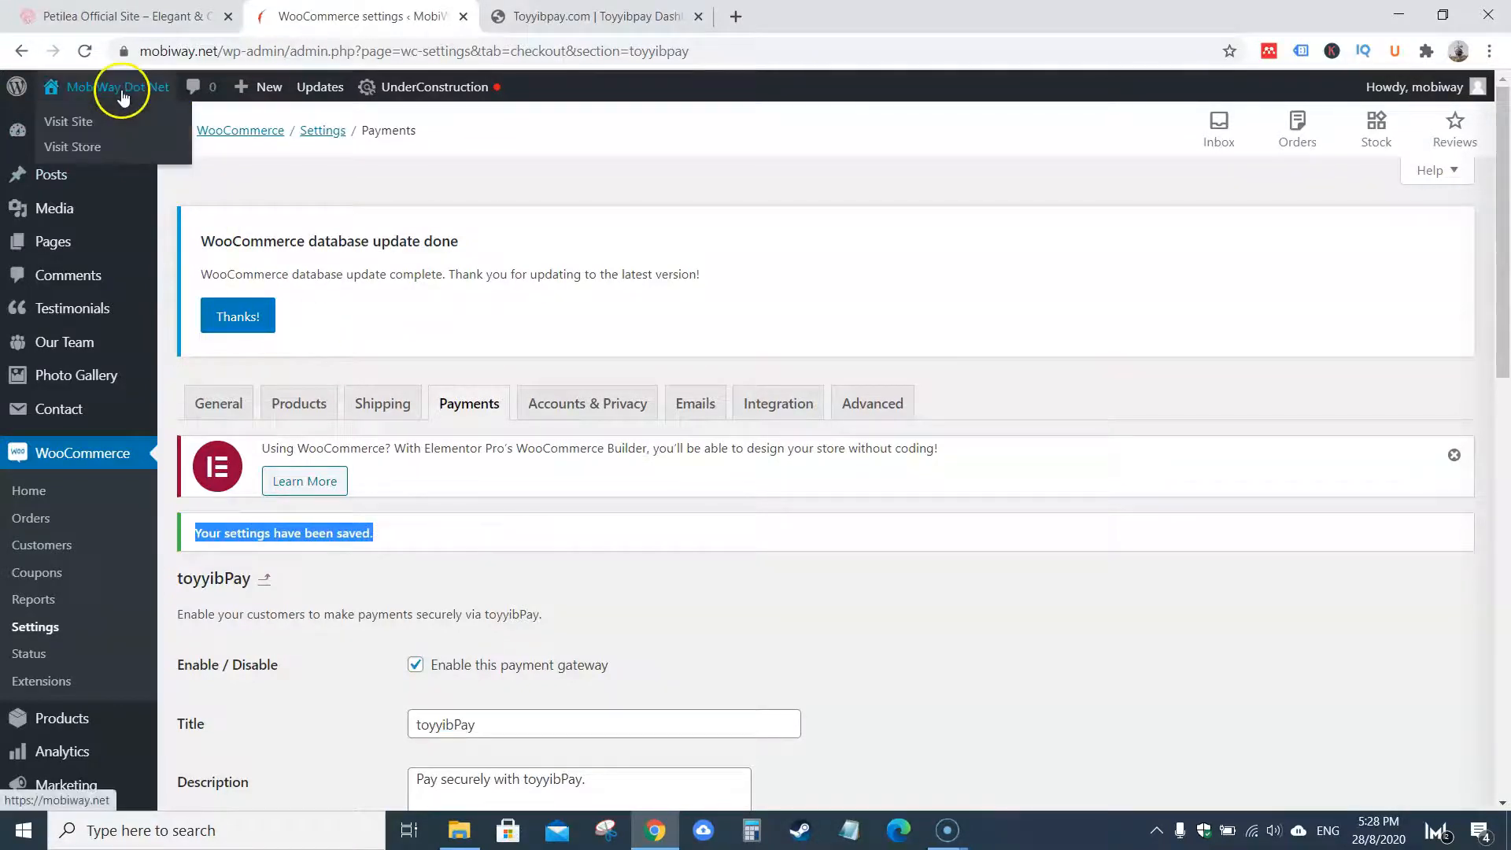
click(107, 127)
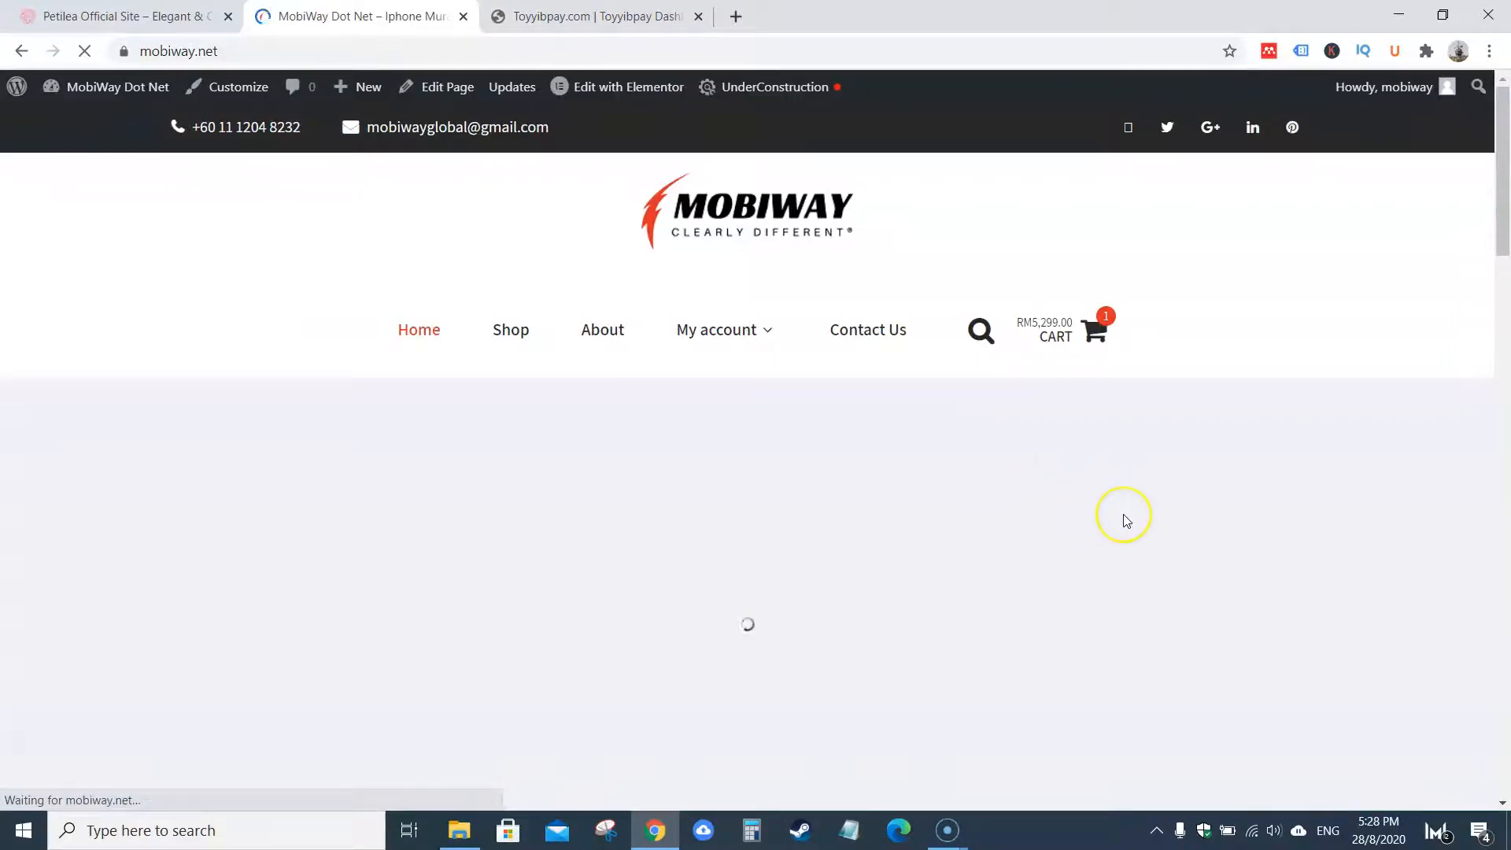
scroll(1231, 464, down, 5)
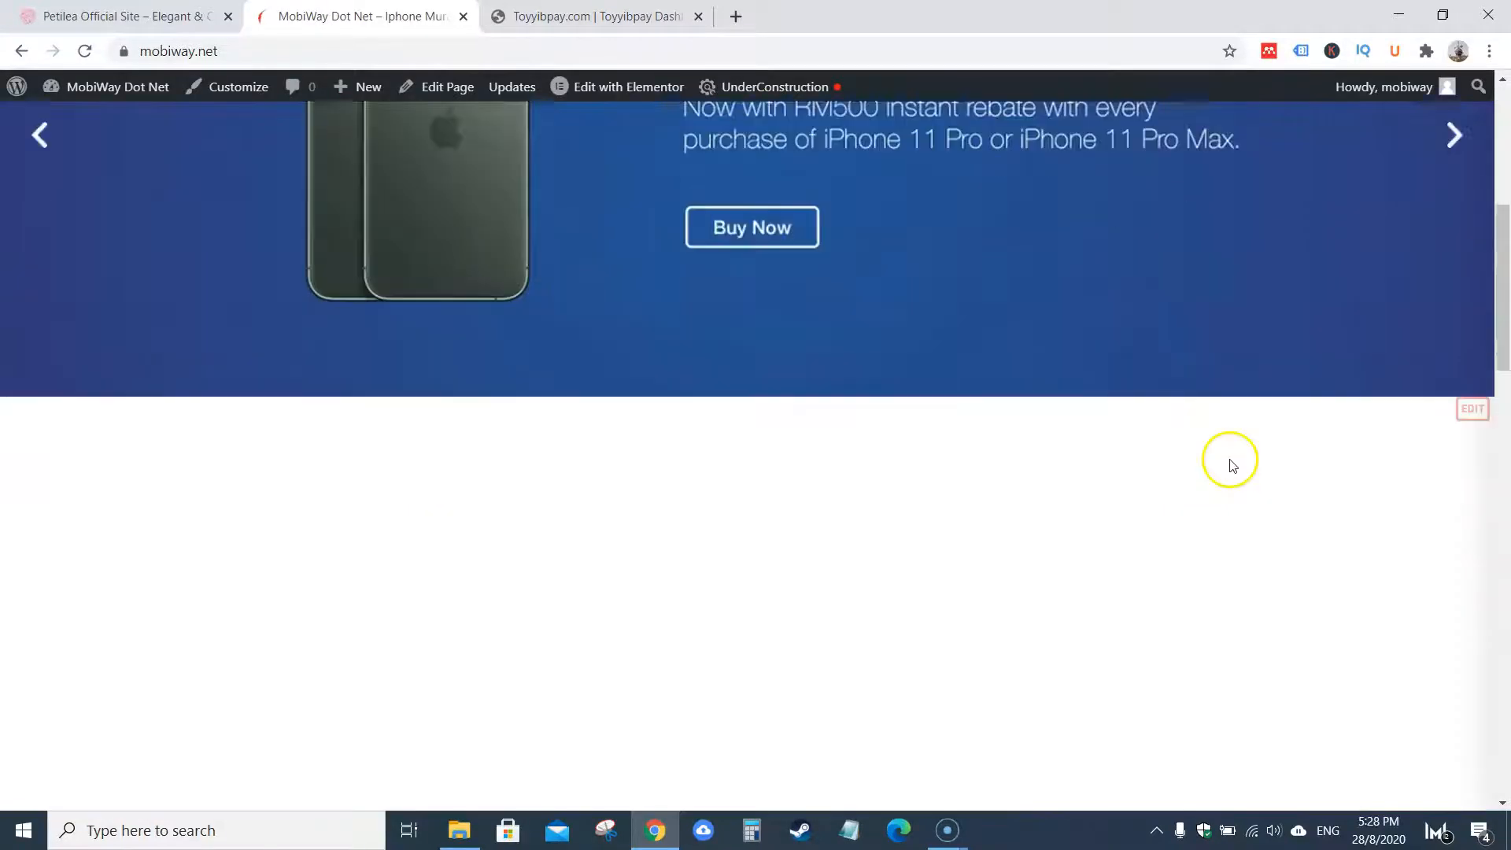
scroll(1232, 465, down, 5)
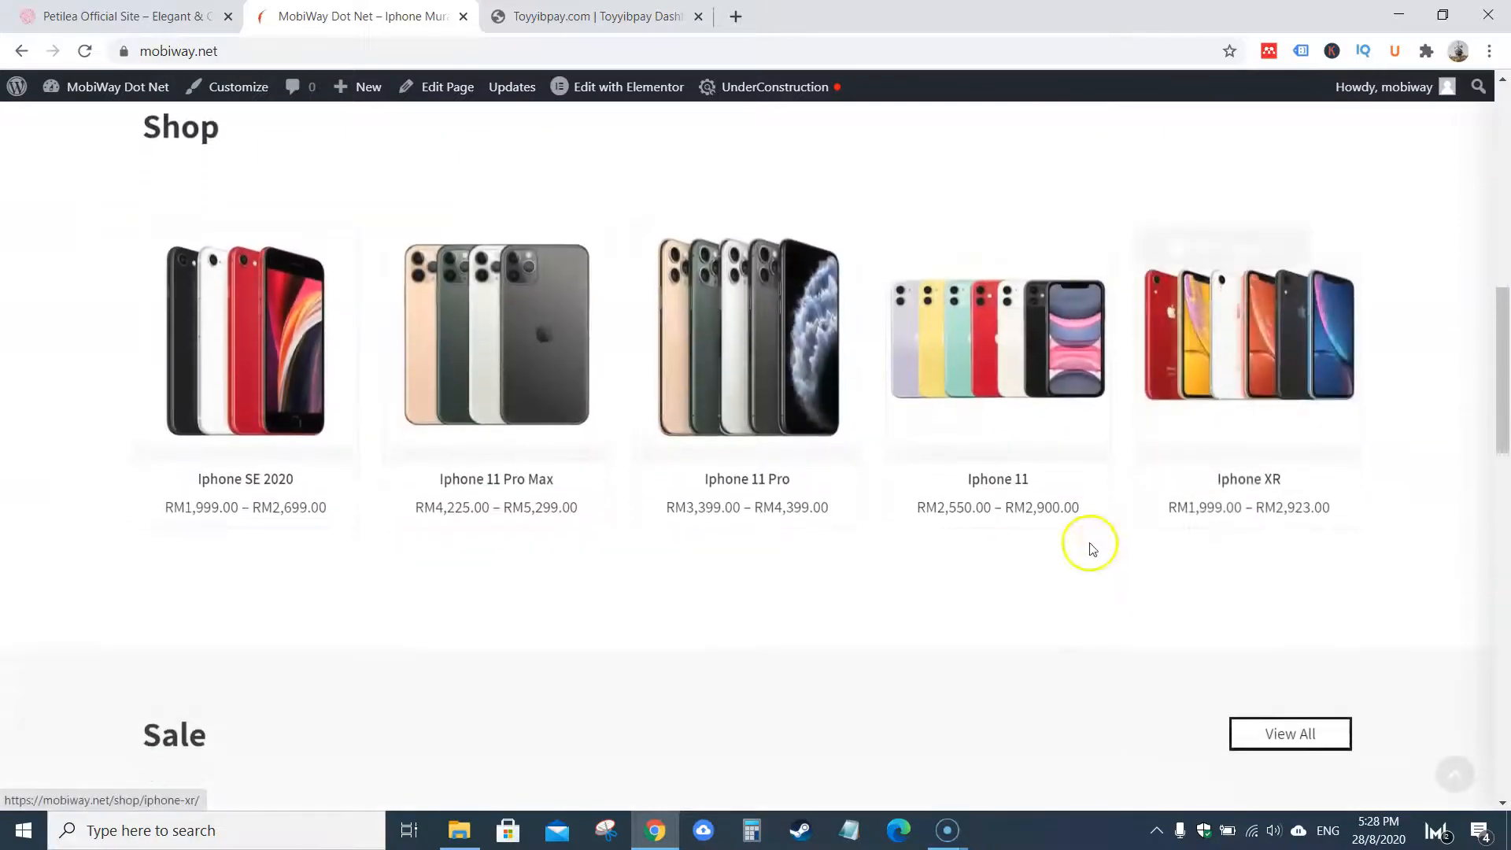
click(302, 360)
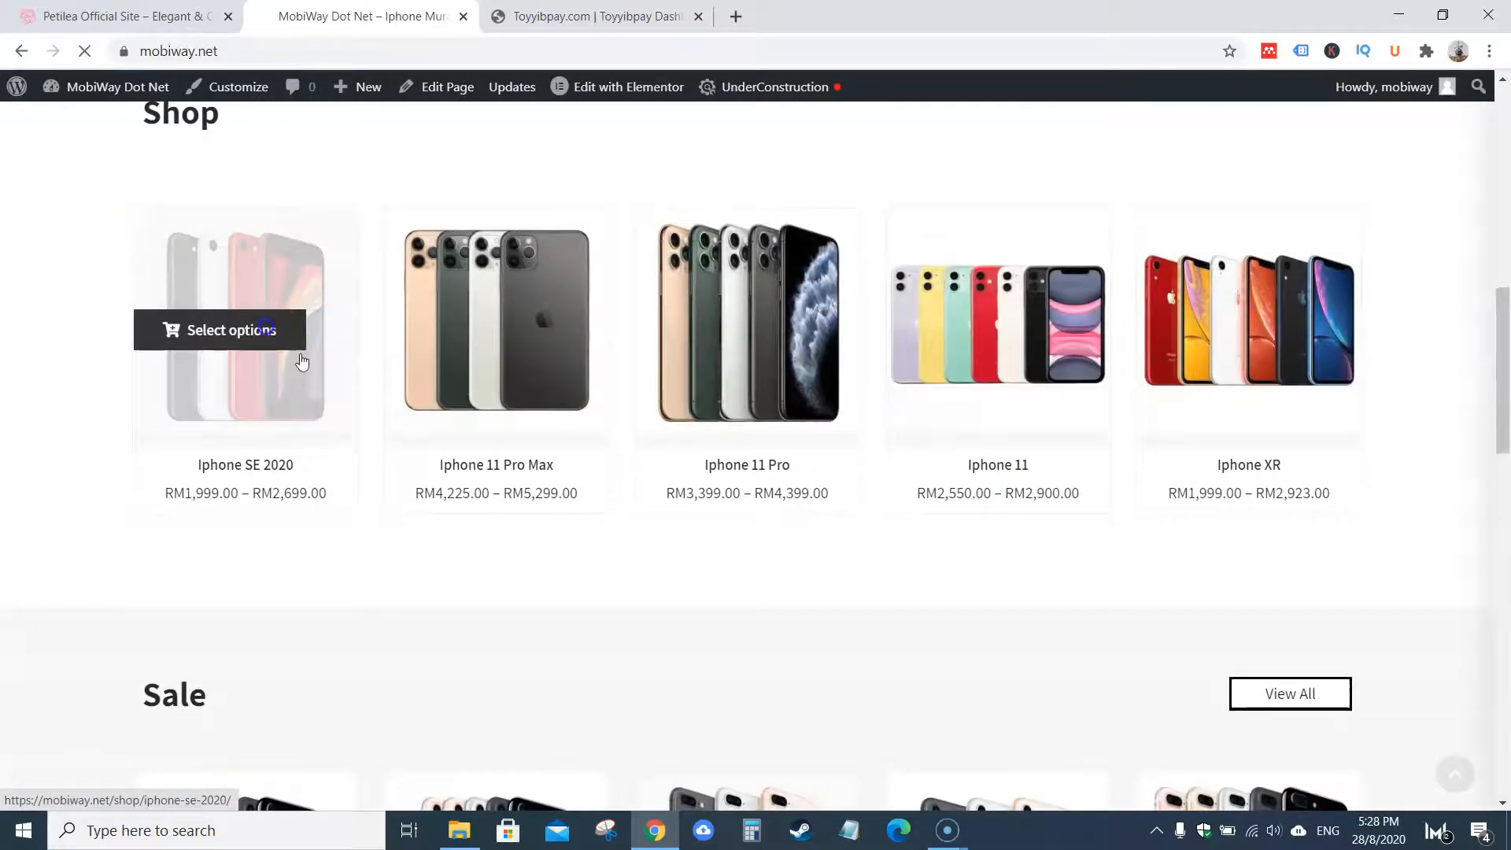
Step: Choose Black as the Warna option for the Iphone SE 2020
scroll(822, 527, down, 4)
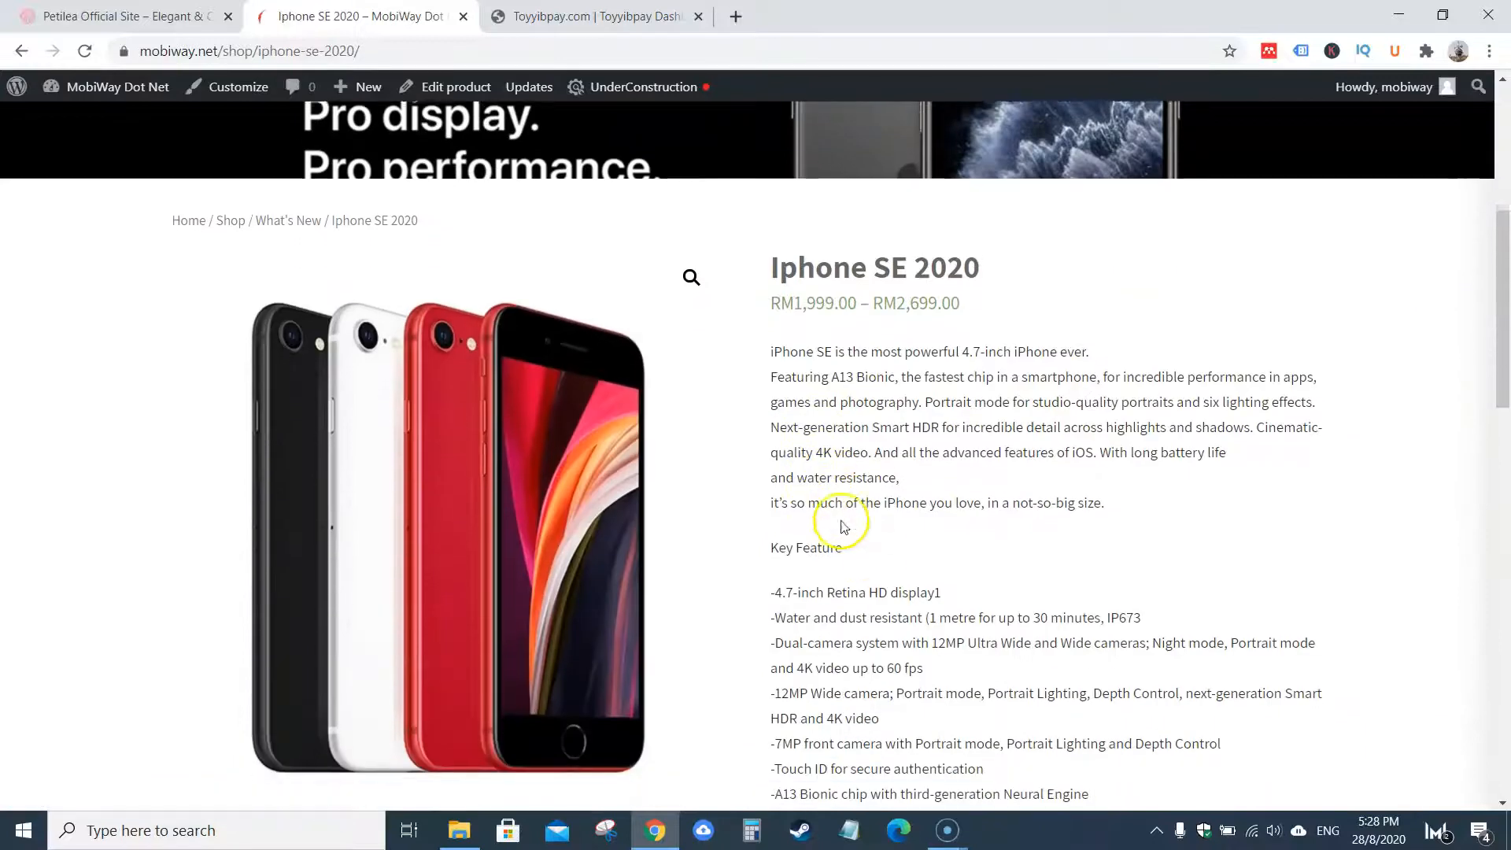
scroll(865, 539, down, 3)
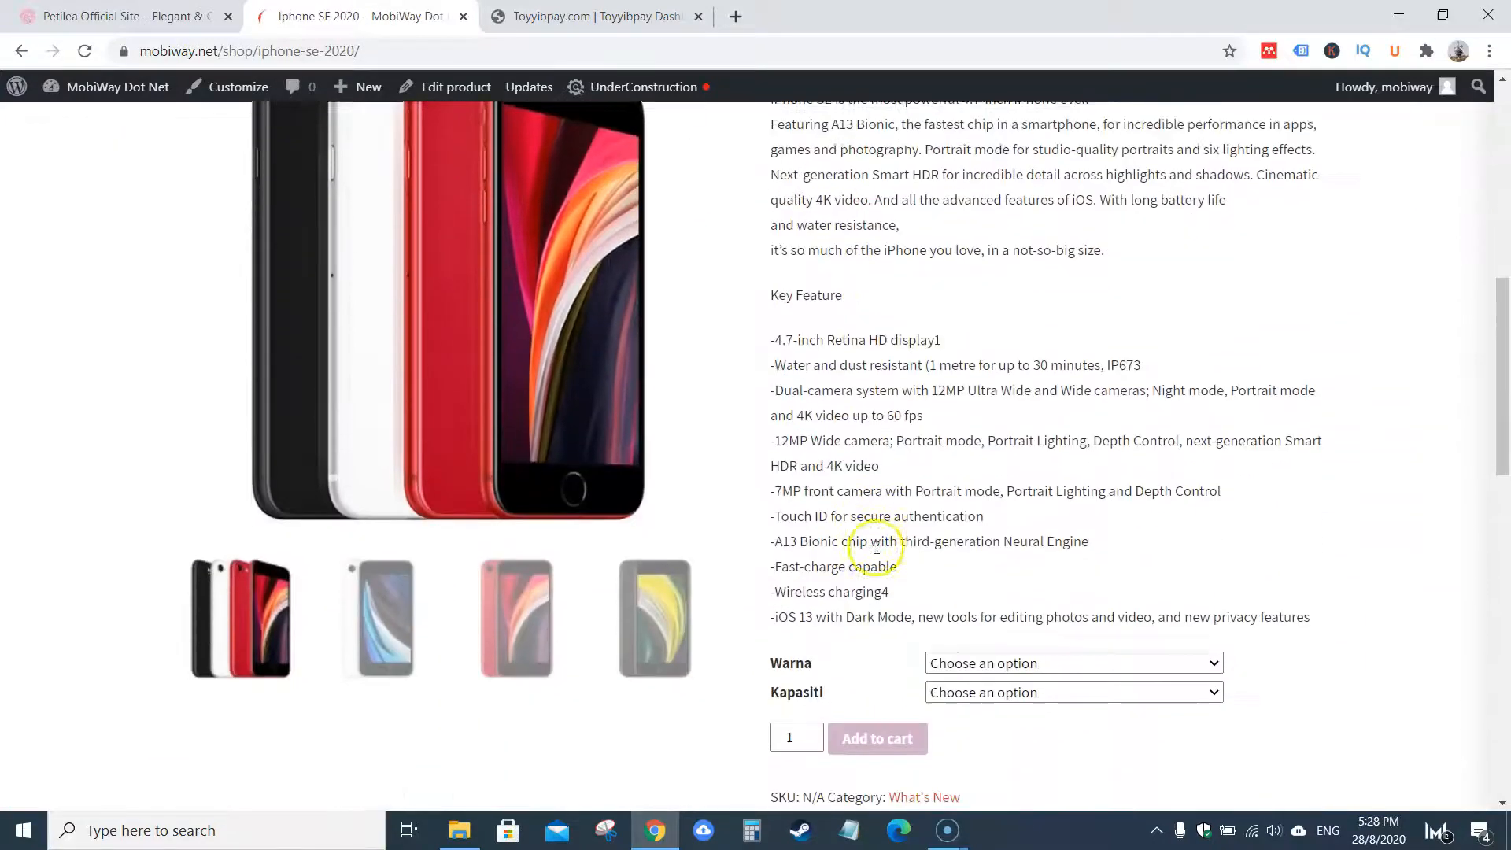
scroll(874, 546, down, 2)
click(980, 482)
click(972, 519)
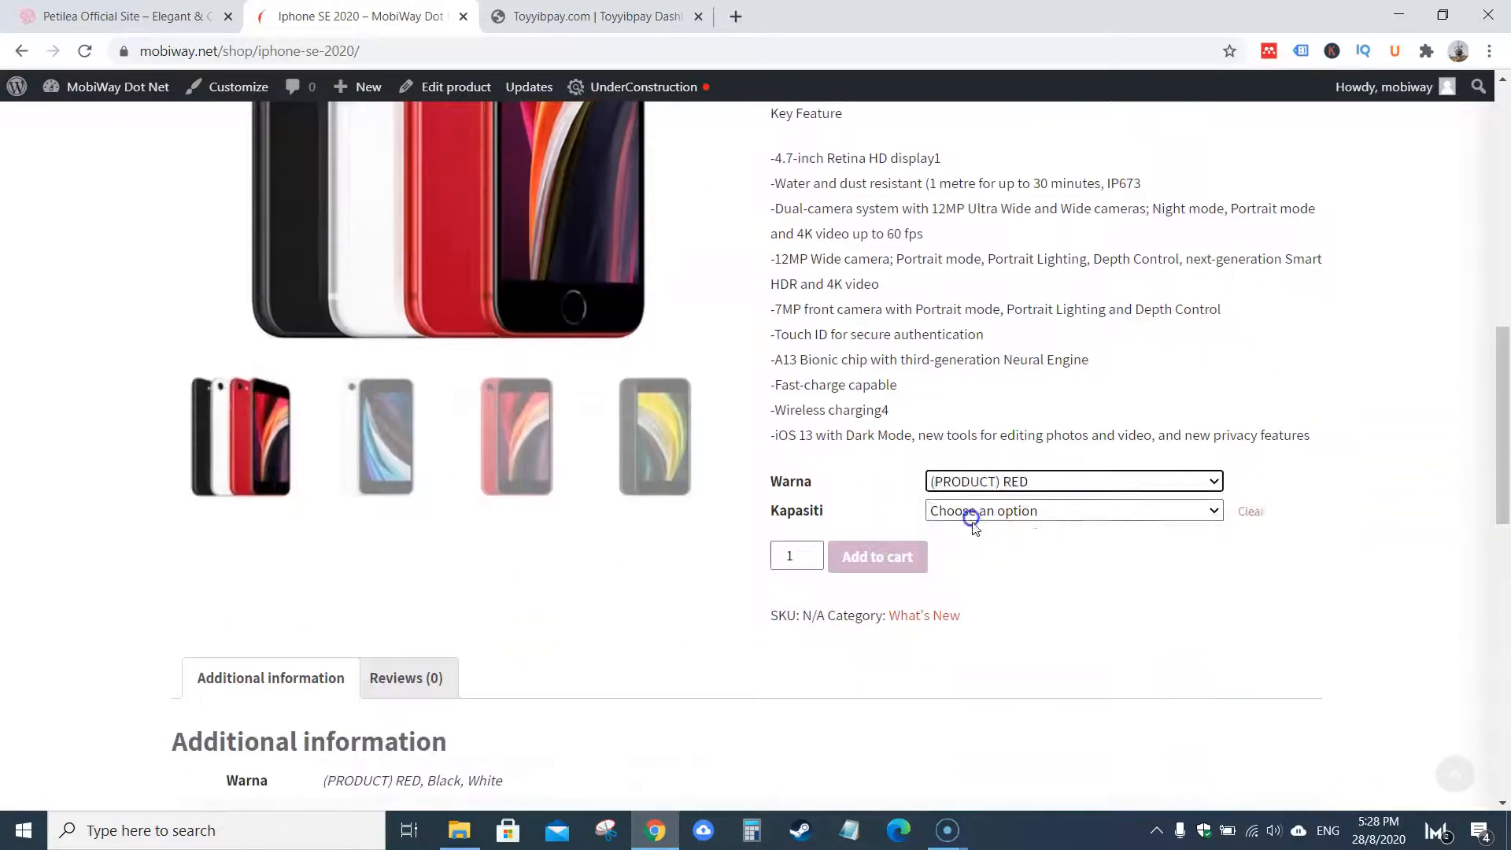
click(975, 481)
click(972, 528)
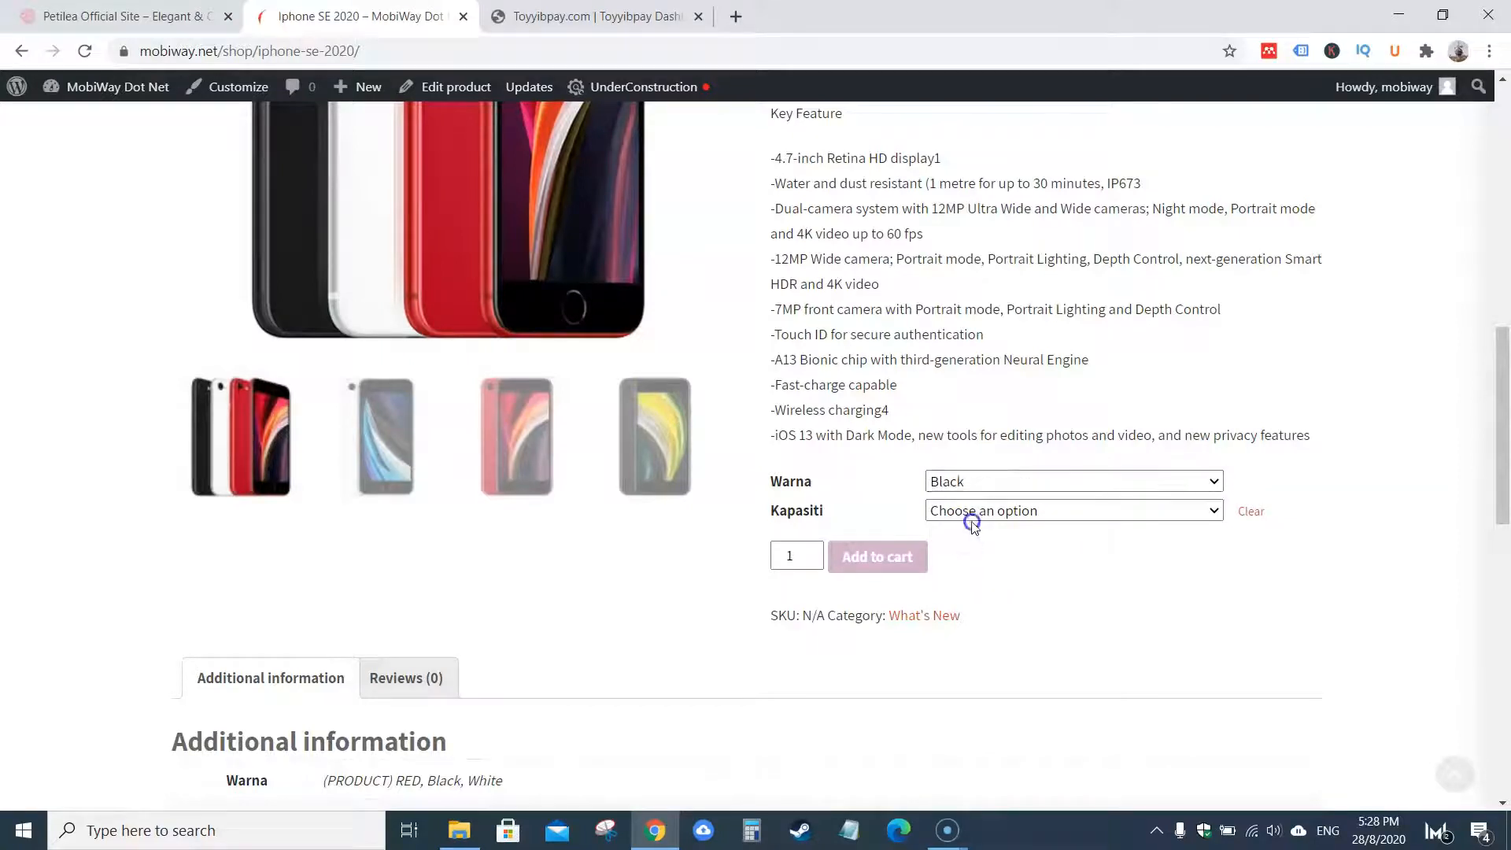
Step: Choose 128GB as the Kapasiti option, add the Iphone SE 2020 to the cart and view the cart
click(976, 512)
click(976, 569)
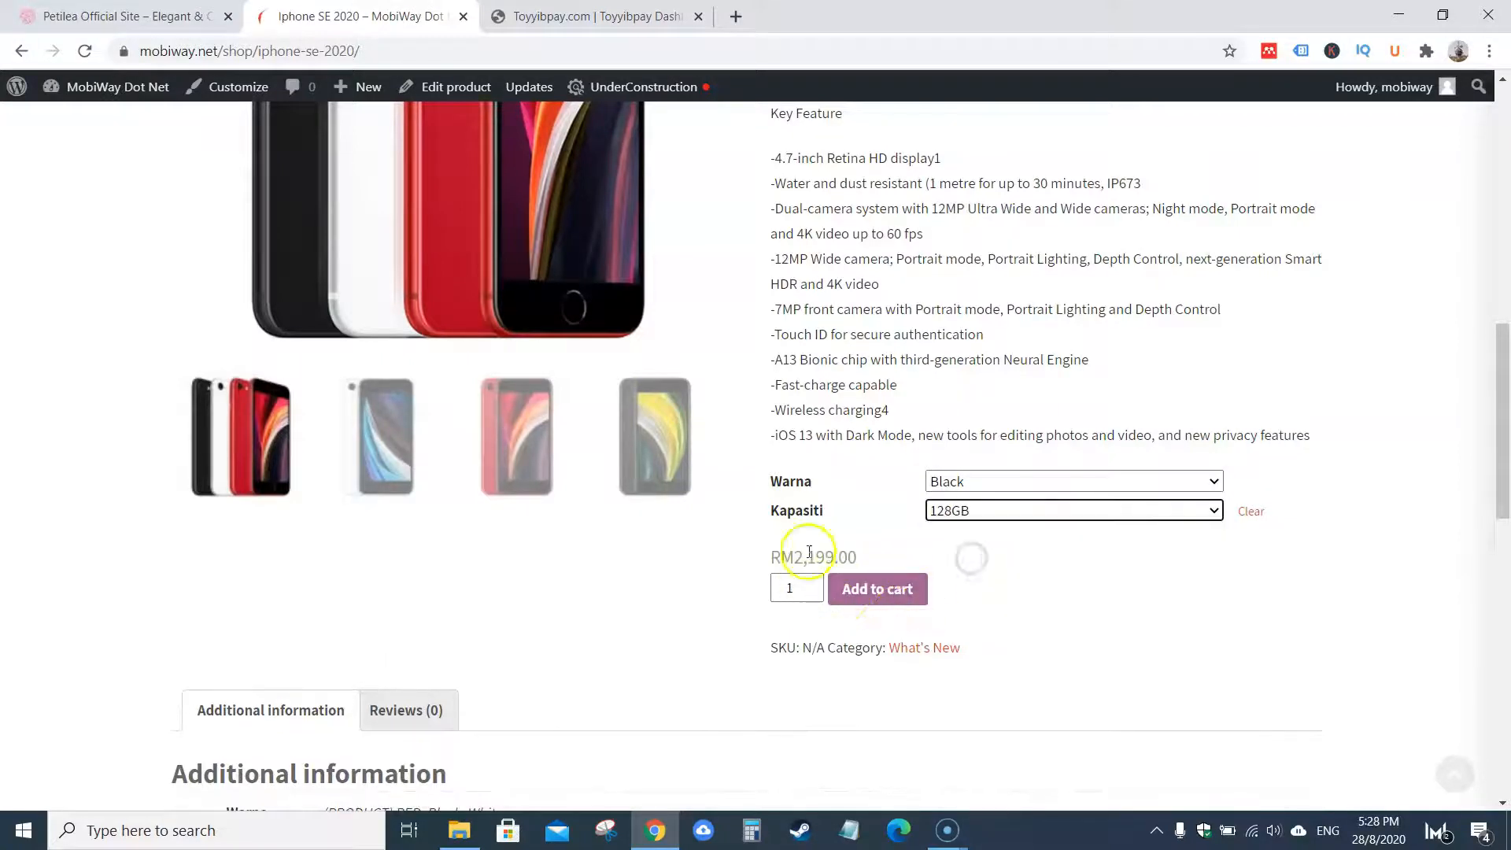
click(895, 604)
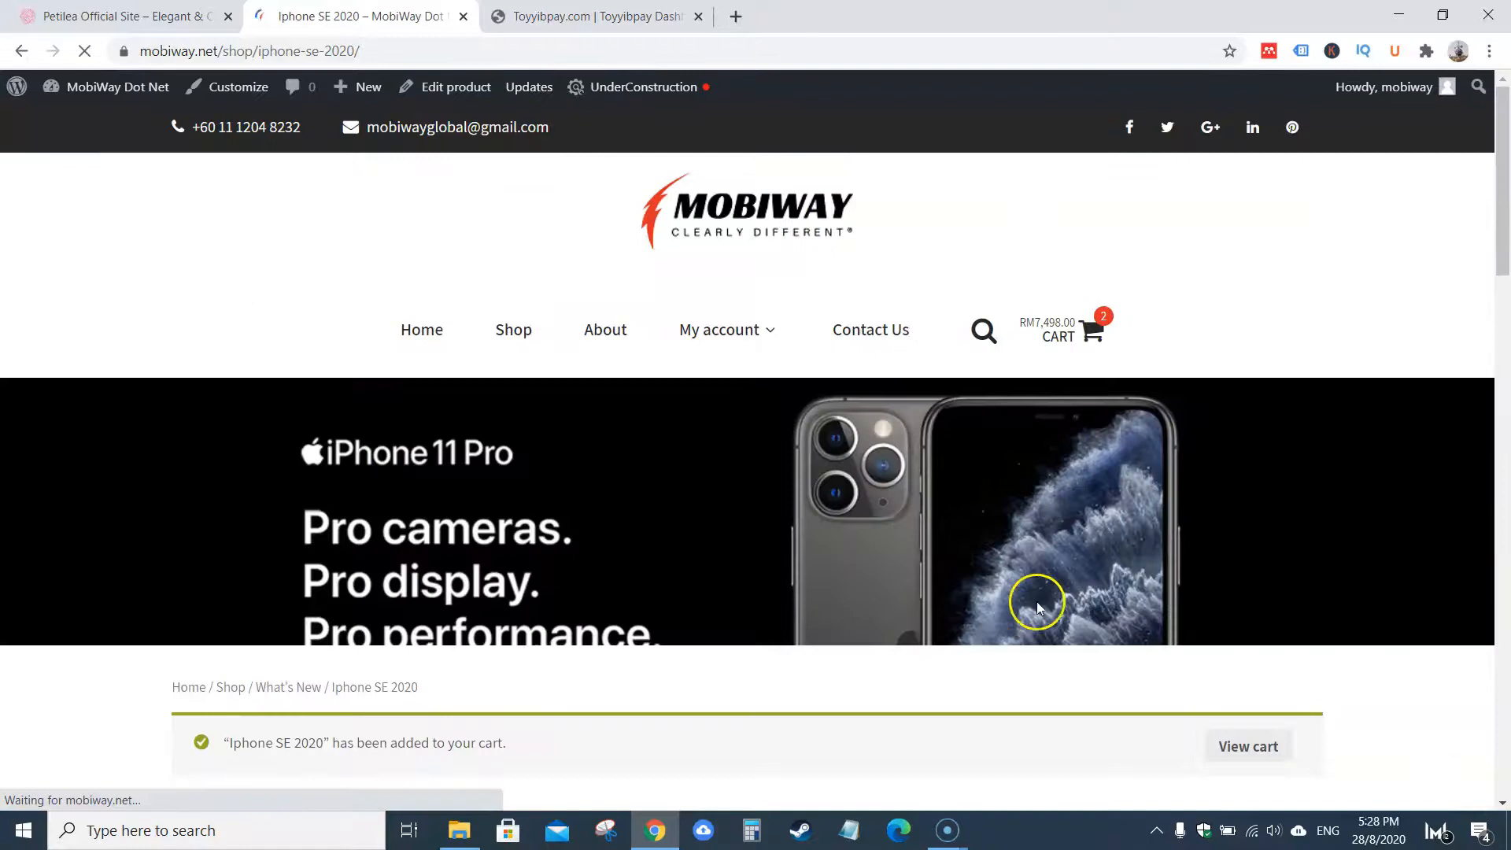
scroll(1130, 586, down, 3)
click(1247, 455)
scroll(1108, 598, down, 5)
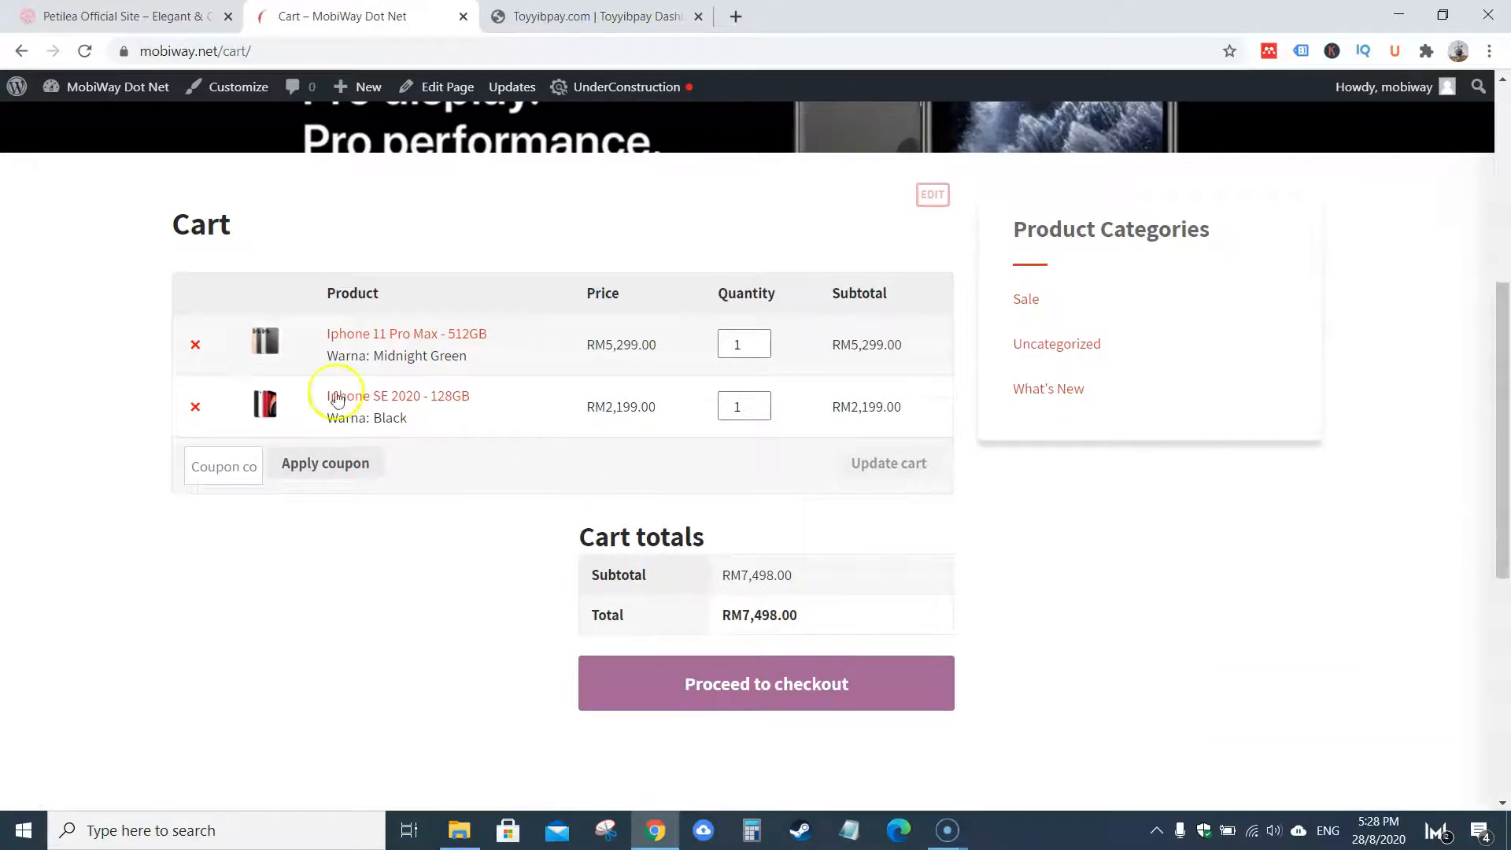
Step: Remove the Iphone 11 Pro Max from the cart and proceed to checkout
click(195, 344)
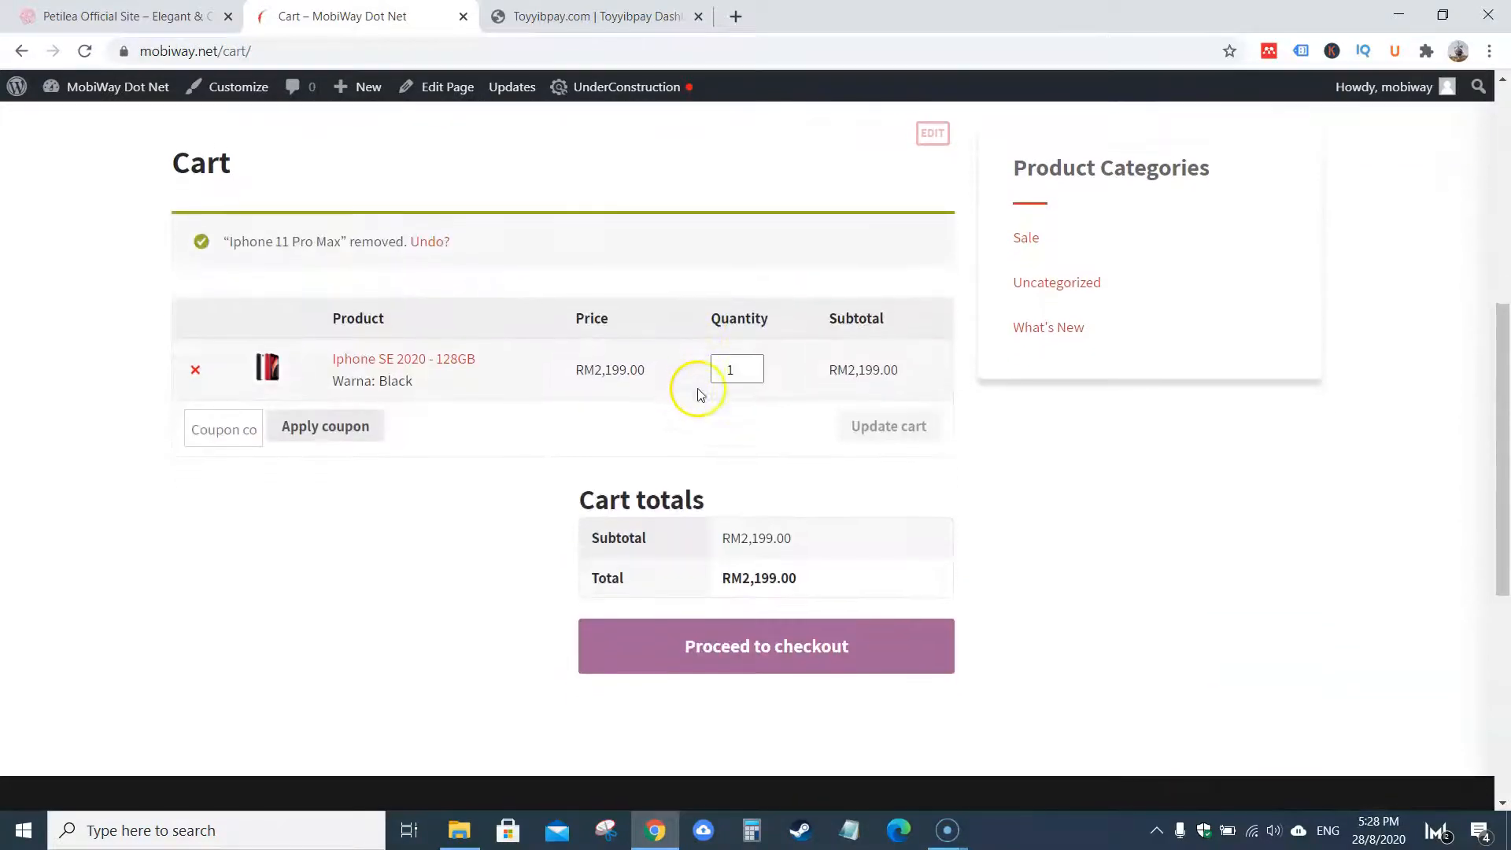
scroll(771, 512, down, 1)
click(813, 611)
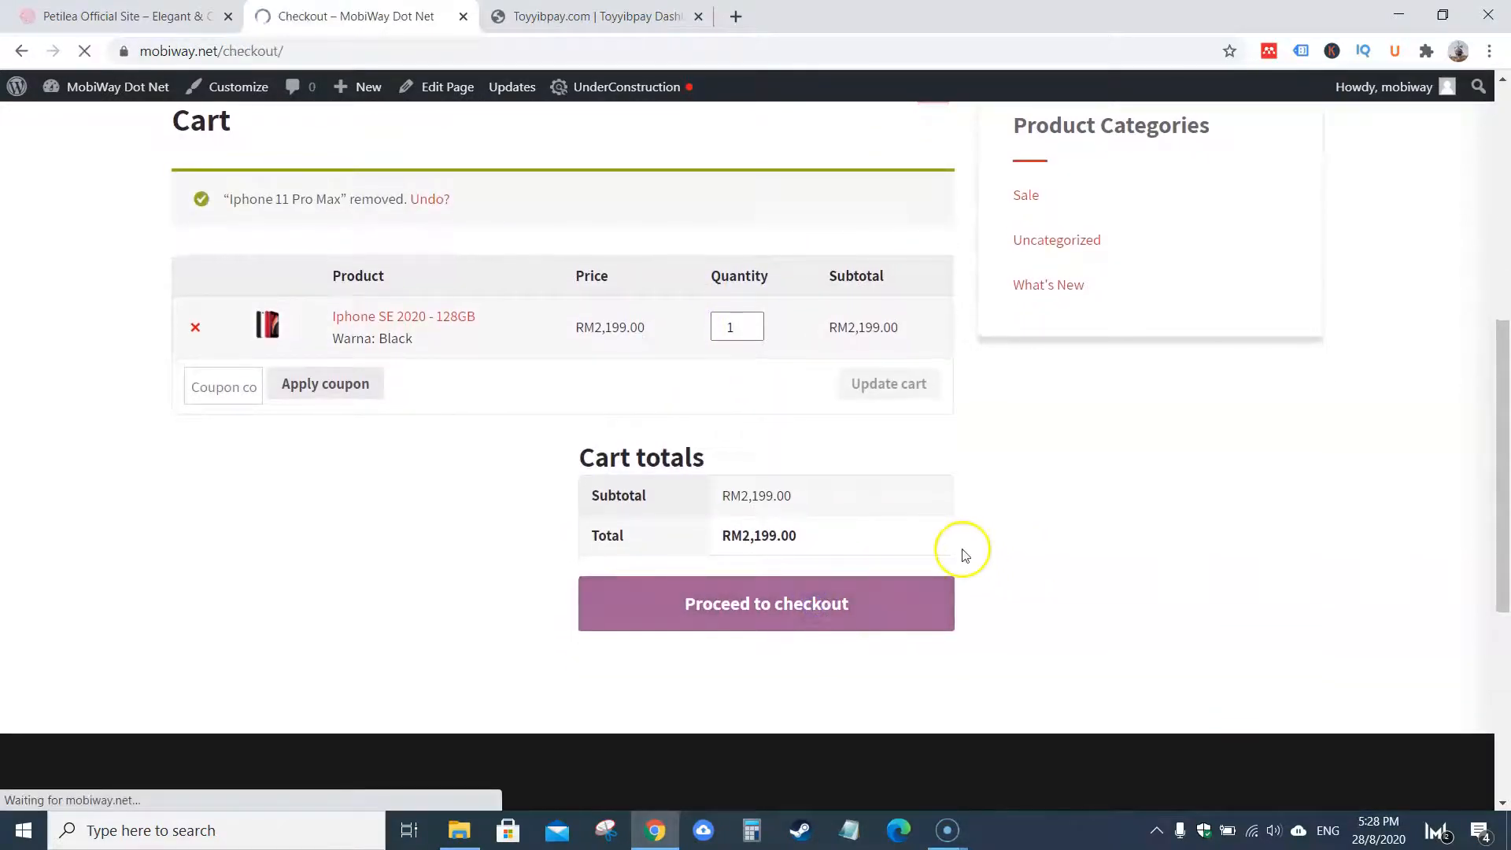
Step: Fill in the checkout billing details with a saved autofill entry containing the customer's name, address, phone and e-mail
scroll(964, 555, down, 8)
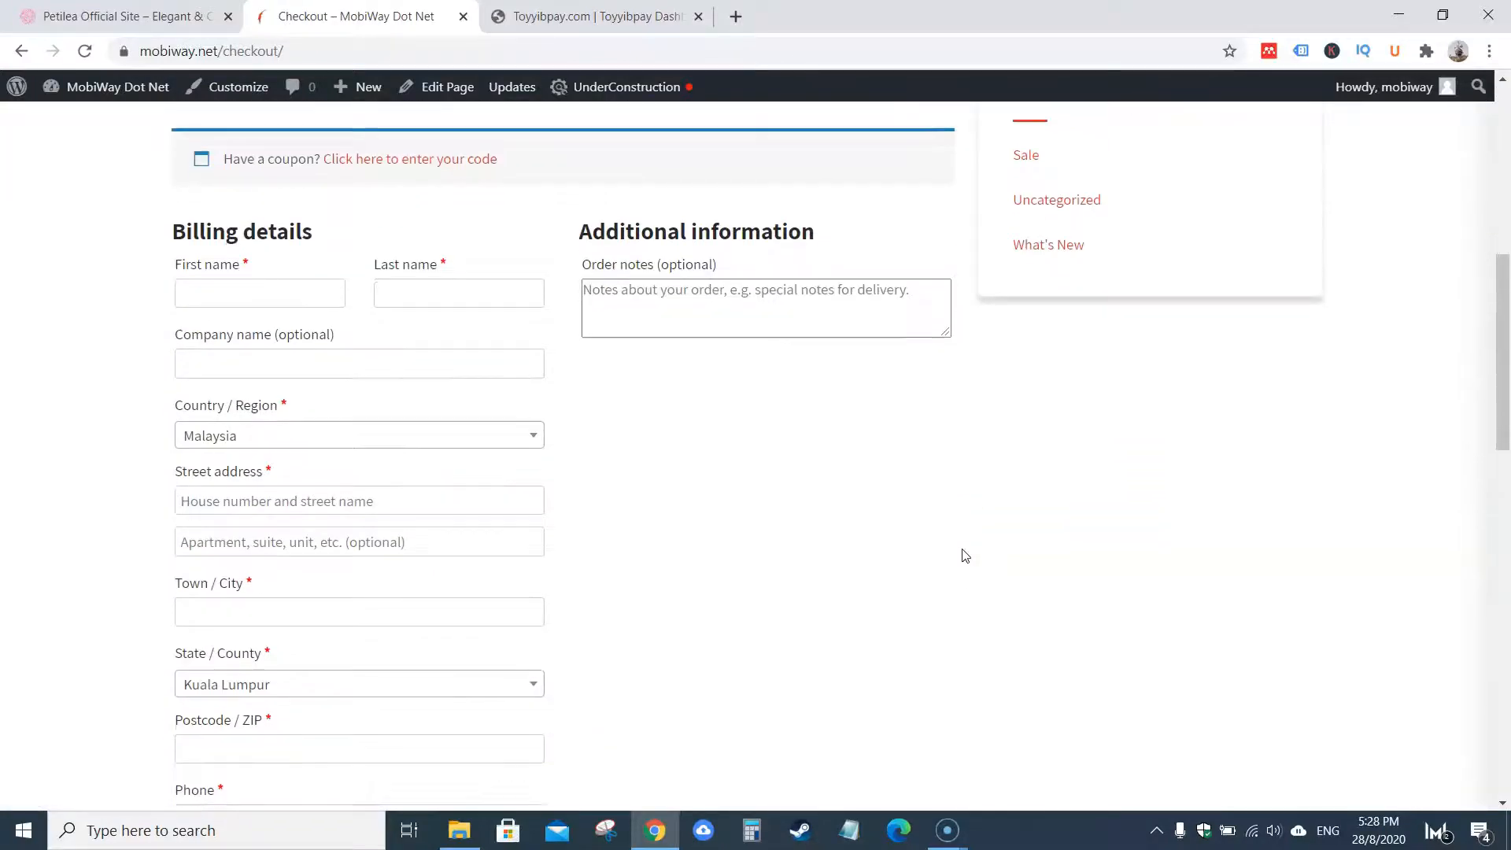
scroll(964, 555, down, 6)
scroll(965, 556, up, 6)
scroll(965, 555, down, 6)
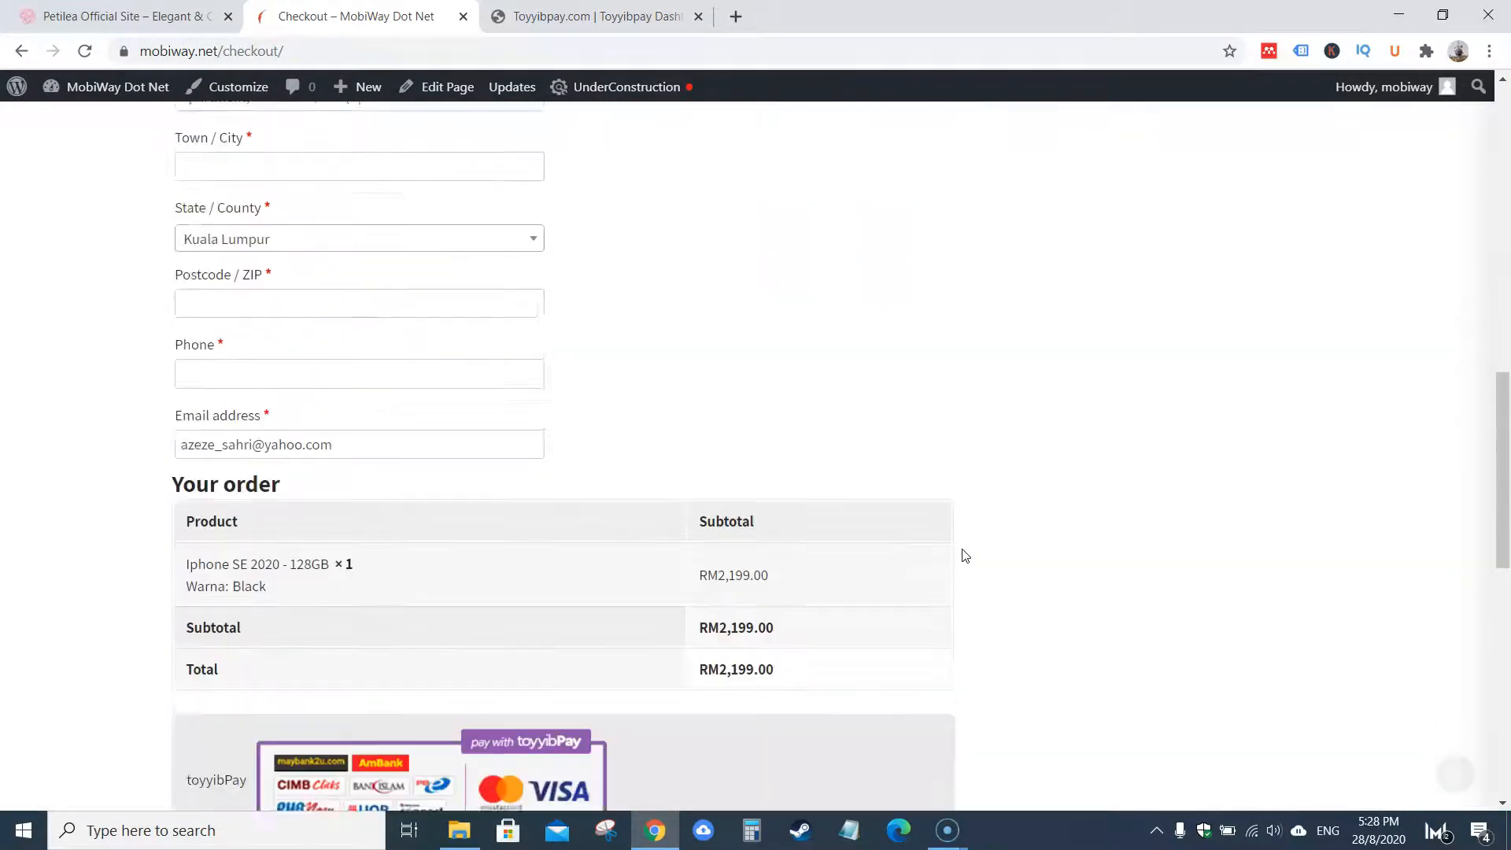
scroll(965, 555, down, 5)
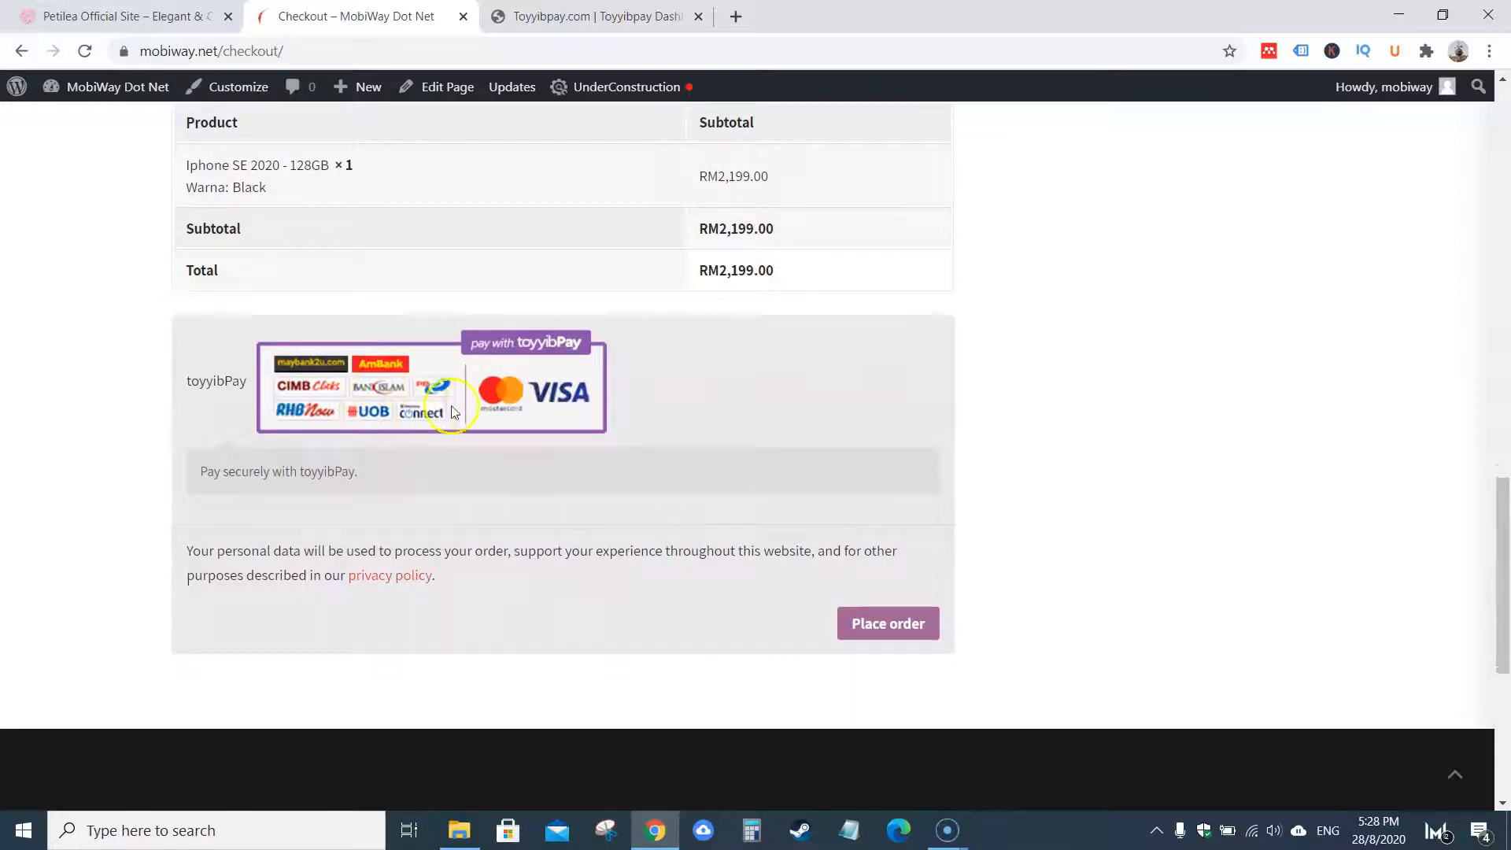
scroll(804, 456, up, 15)
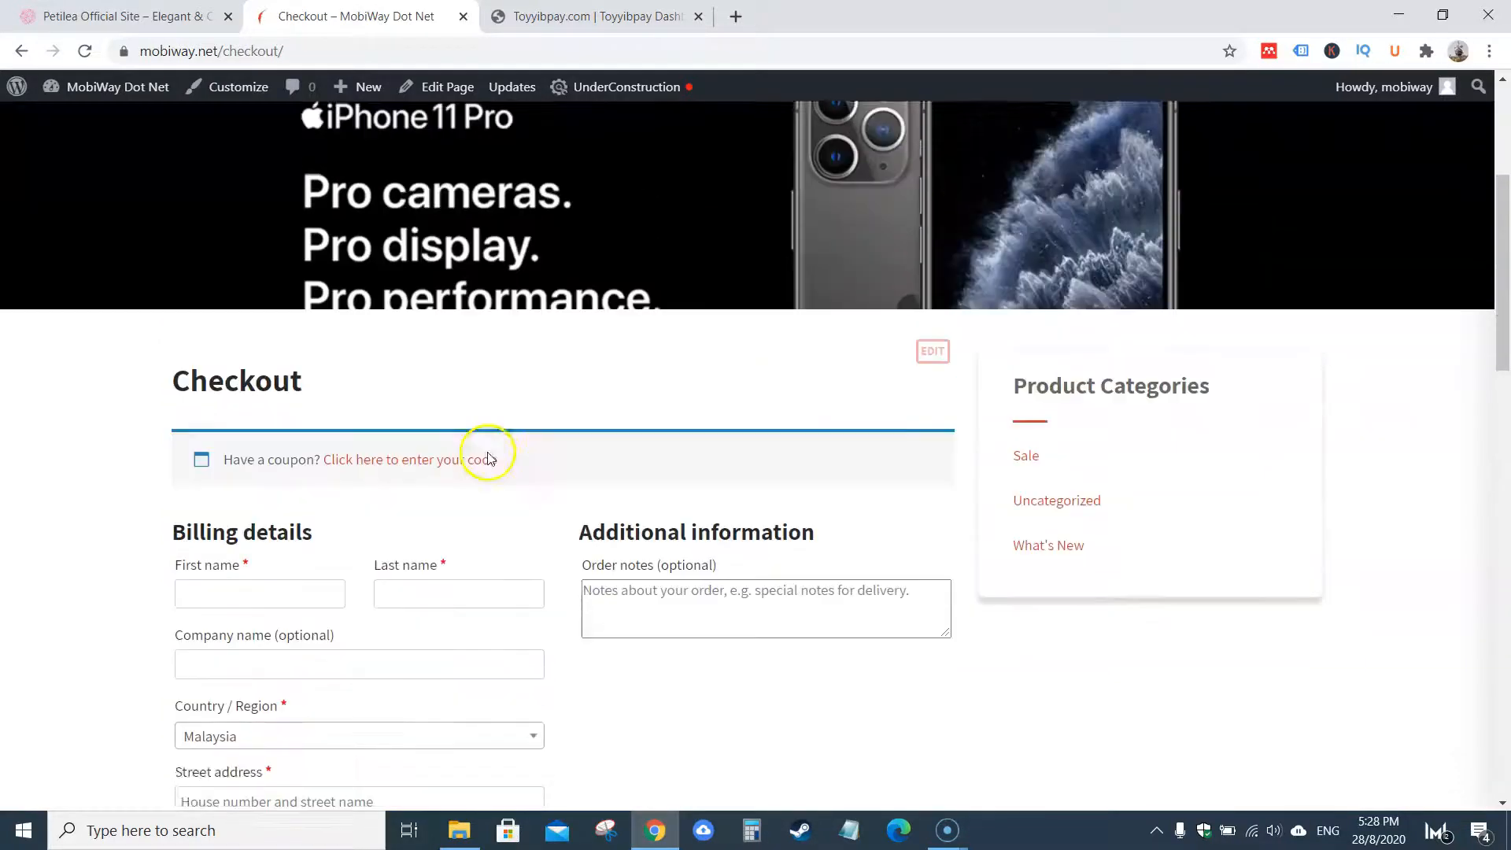
click(251, 644)
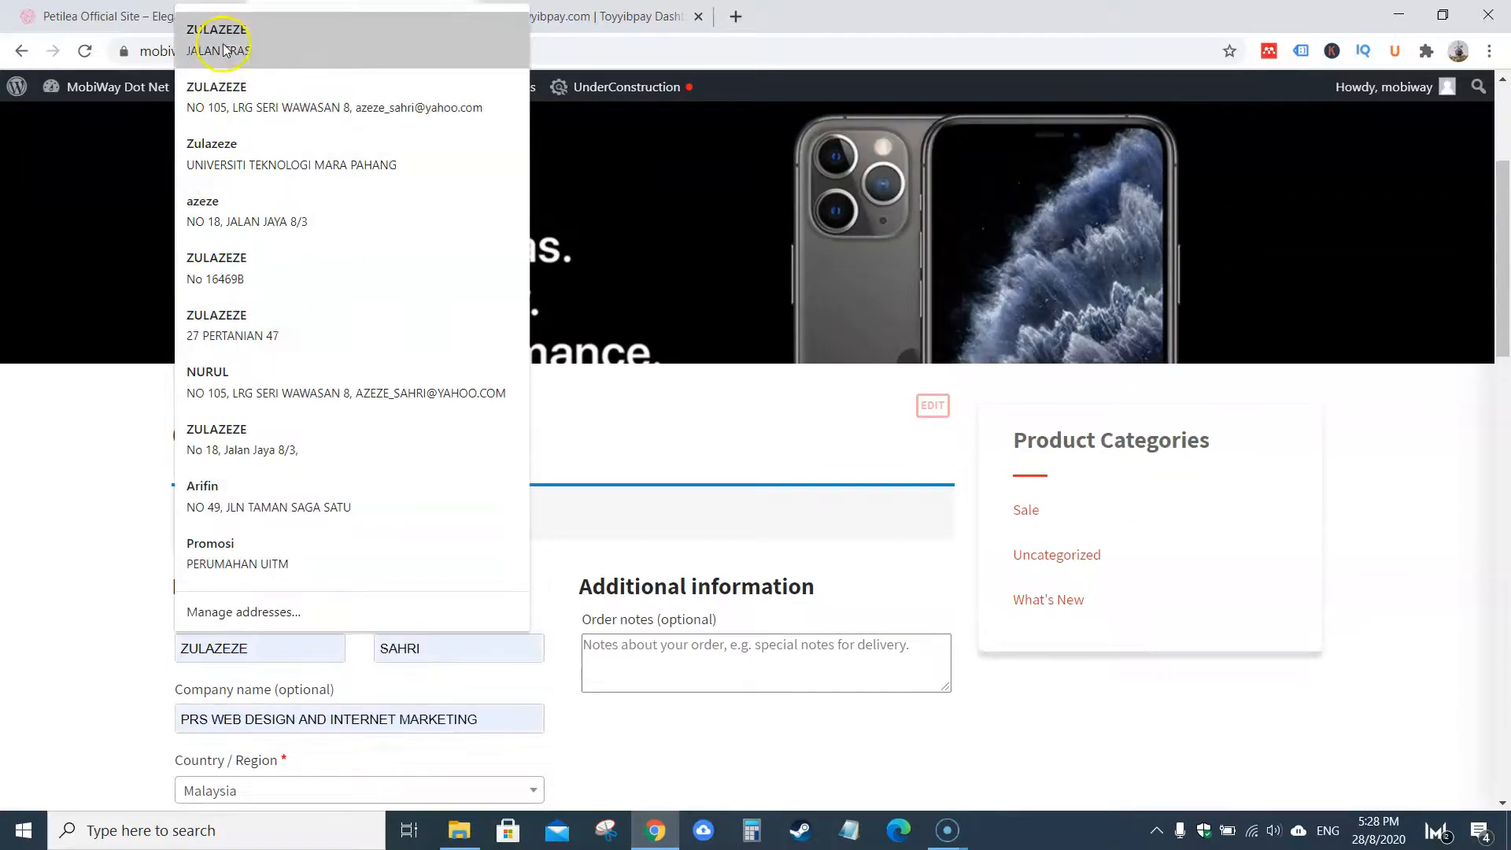
click(252, 206)
scroll(796, 546, down, 11)
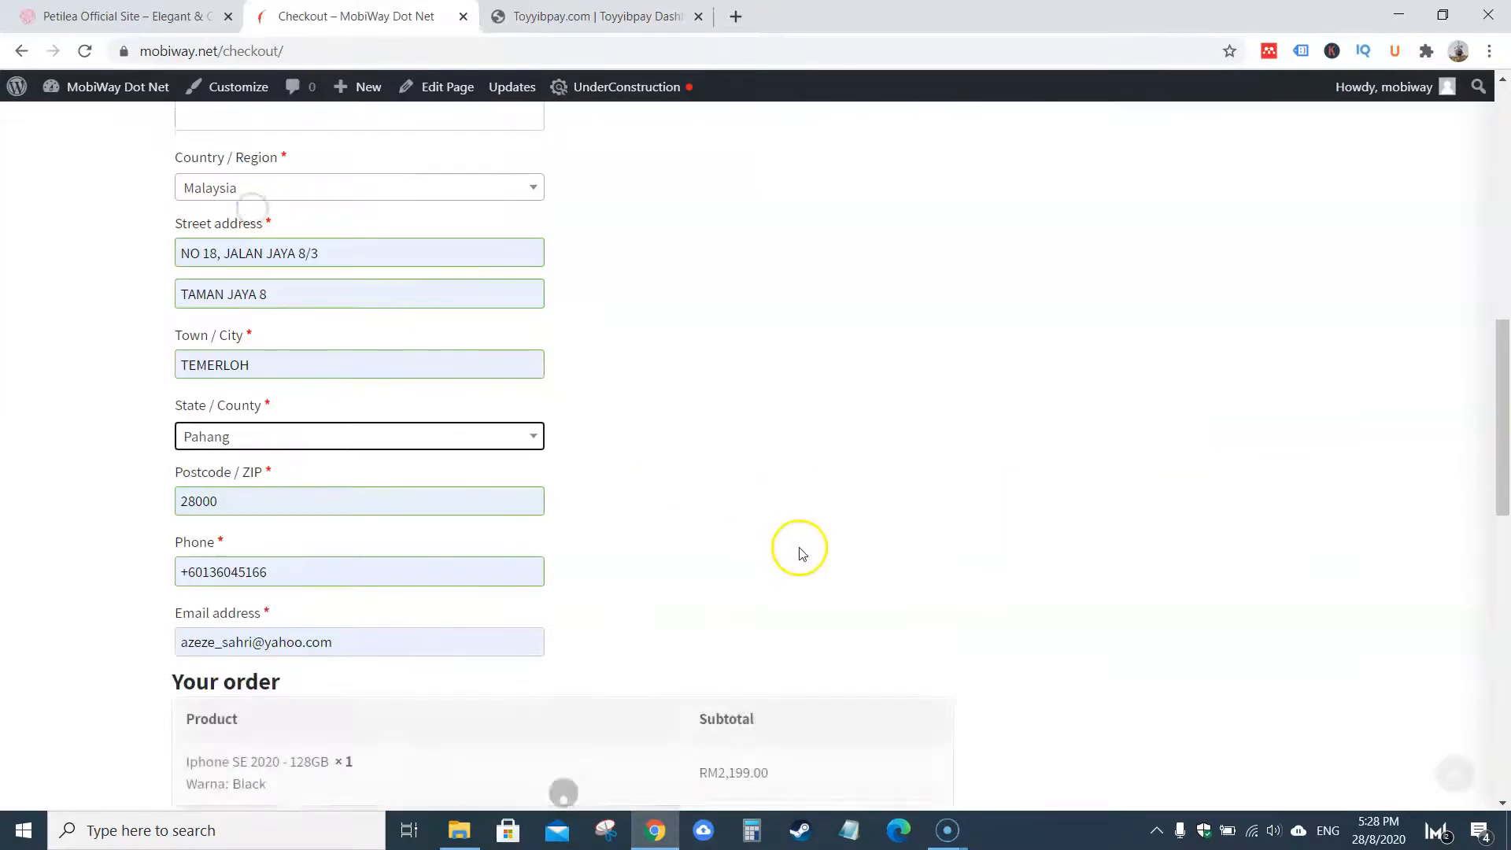
Step: Check the billing details and order summary, and place the order with toyyibPay as the payment method
scroll(799, 546, down, 2)
scroll(799, 546, up, 3)
scroll(799, 546, down, 3)
scroll(800, 549, down, 3)
click(885, 508)
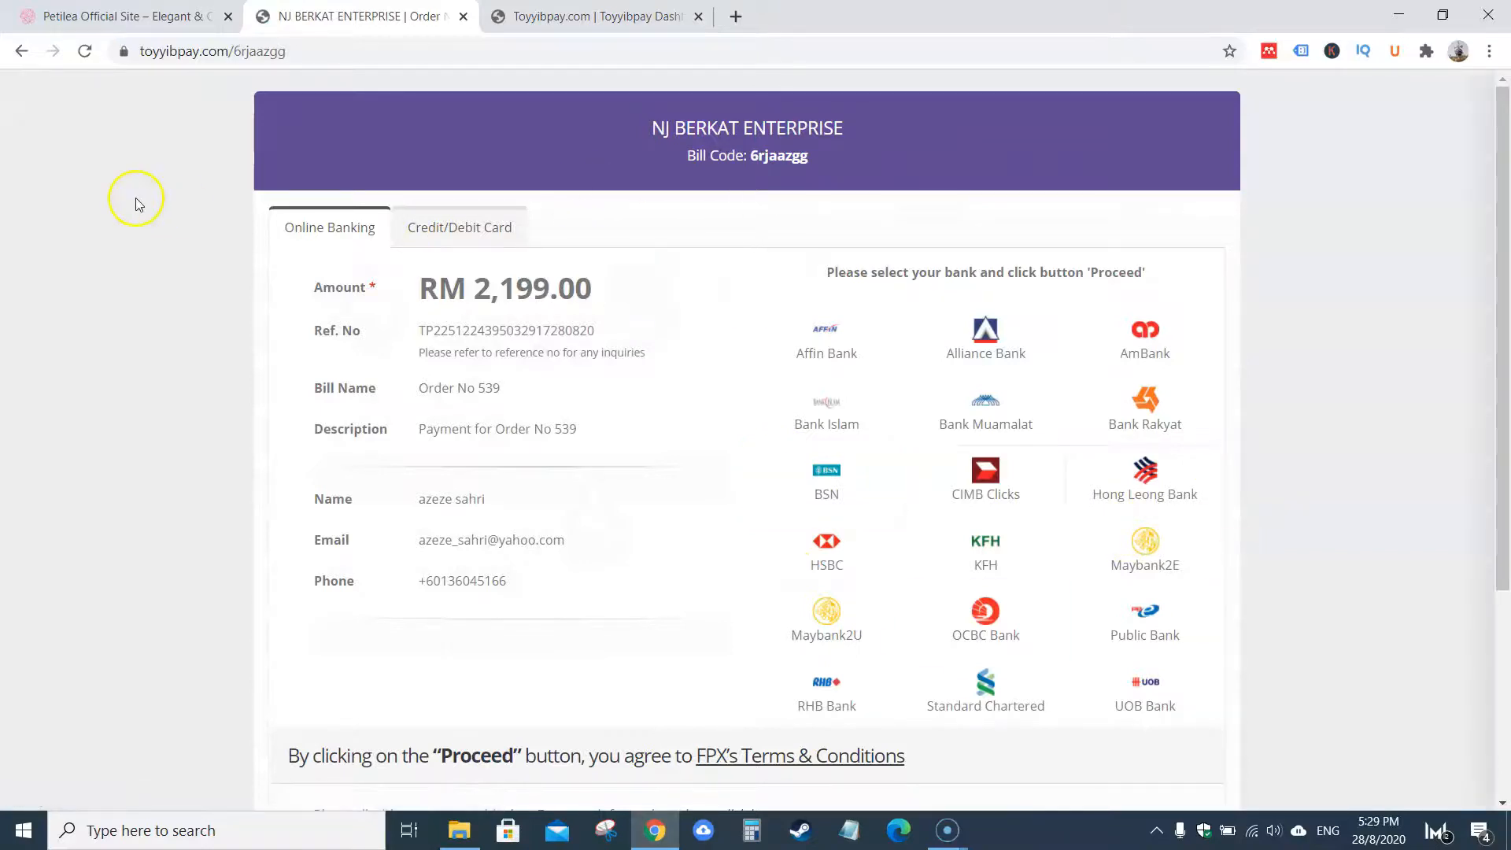
Step: Examine the amount, reference number, bill name, customer details and bank choices on the toyyibPay Online Banking bill
scroll(954, 259, down, 1)
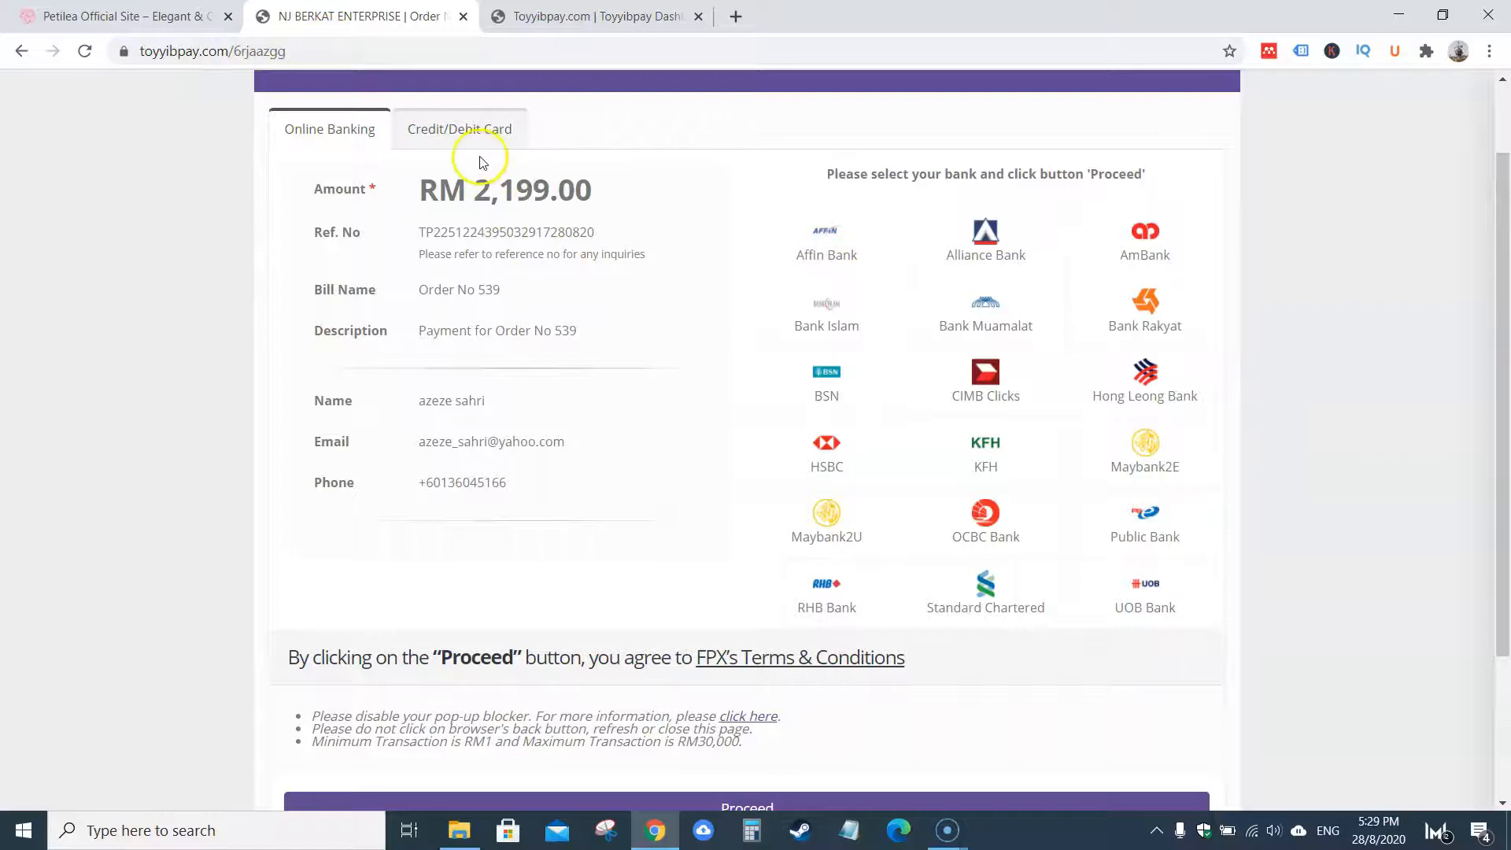
drag(418, 189, 592, 191)
click(444, 232)
drag(445, 232, 553, 226)
drag(430, 290, 492, 290)
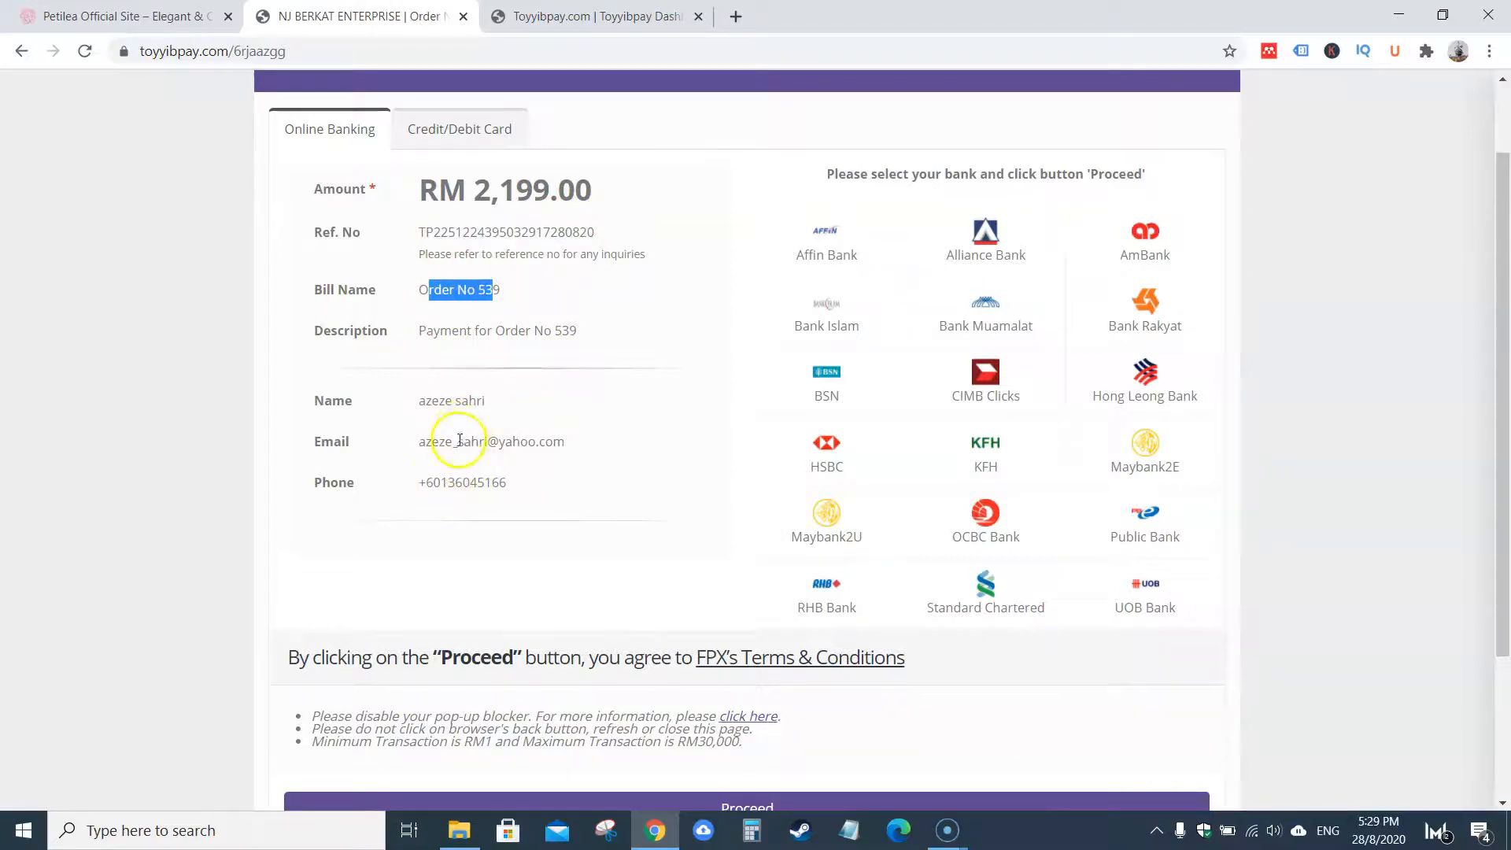
drag(460, 440, 554, 441)
scroll(708, 504, down, 1)
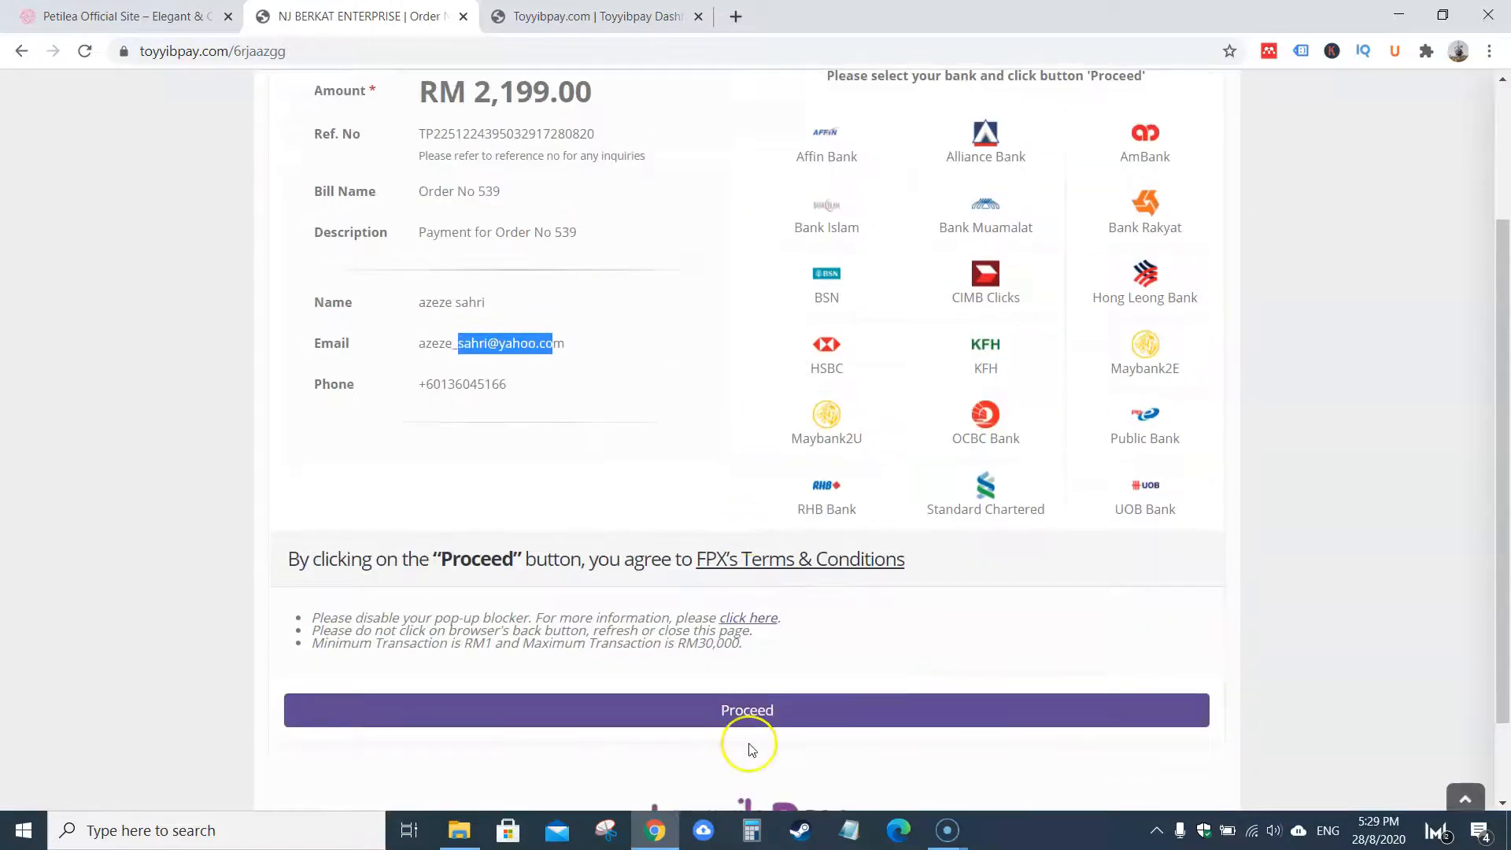
scroll(1119, 497, up, 1)
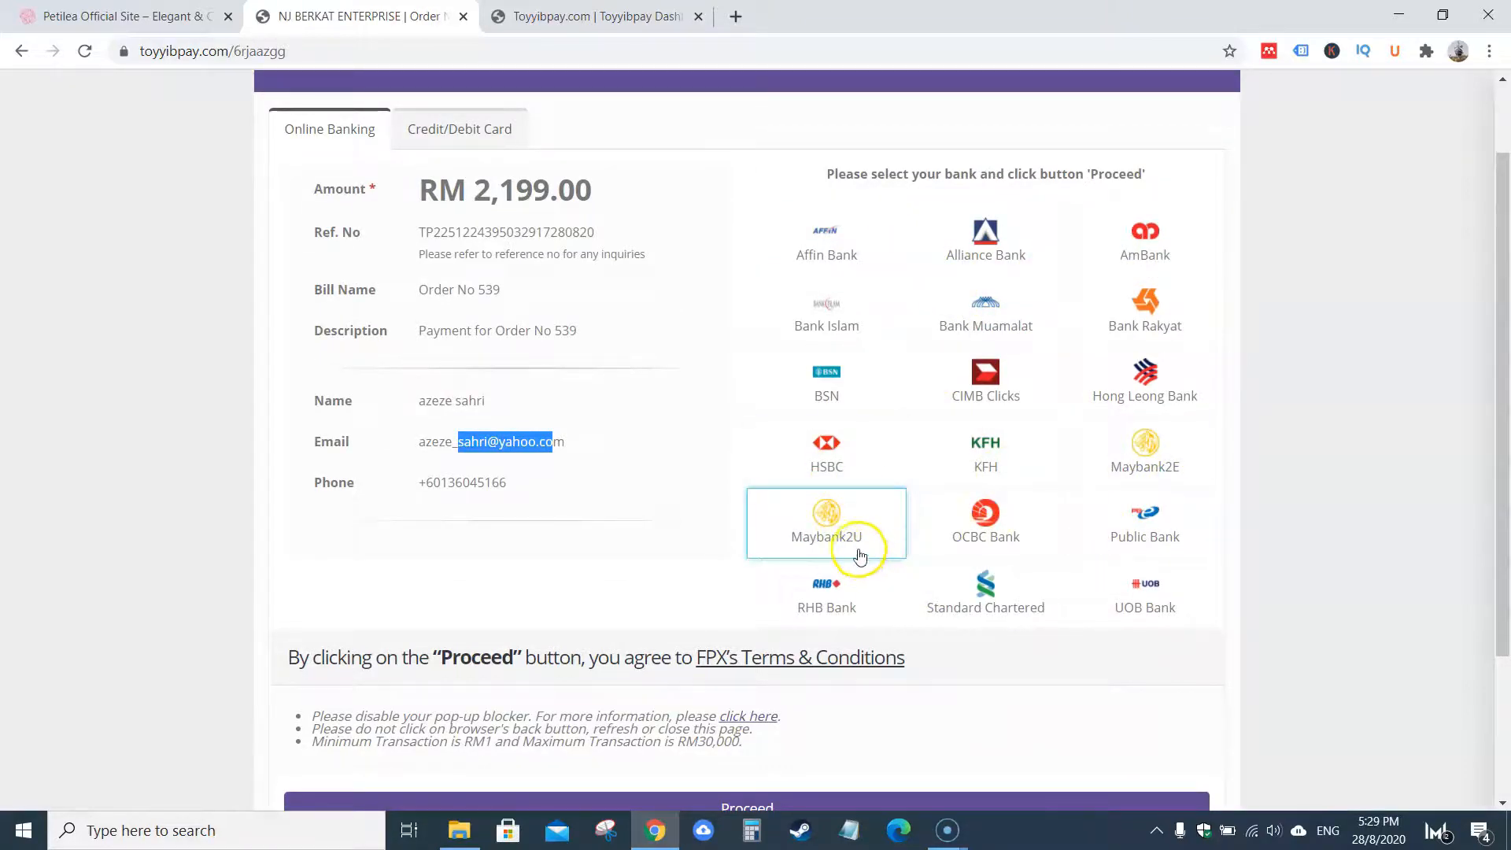
Step: Open the Credit/Debit Card payment for the bill and examine the card payment form without filling it in
click(496, 129)
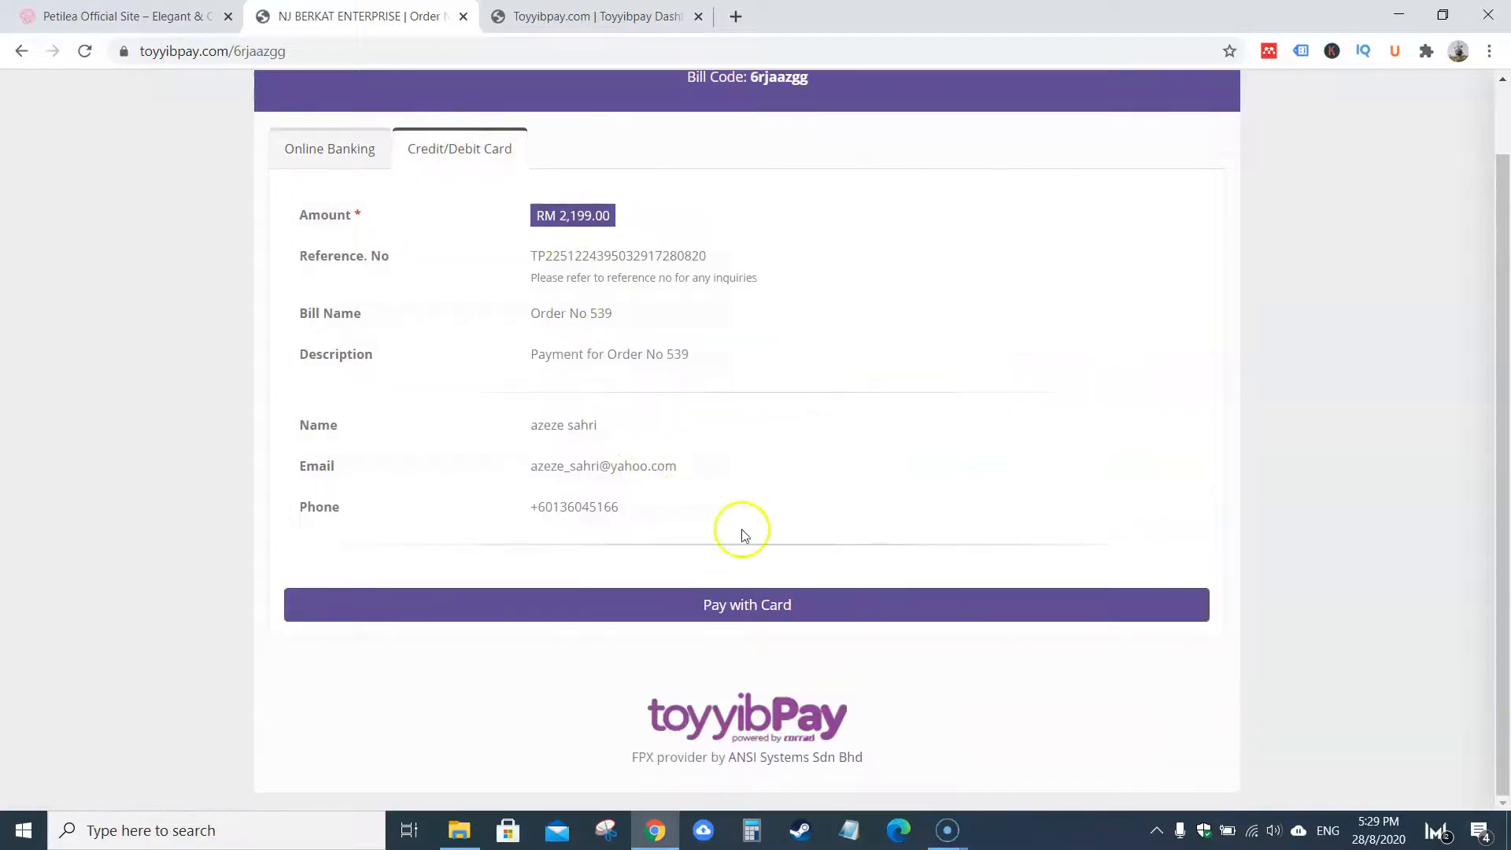
click(754, 607)
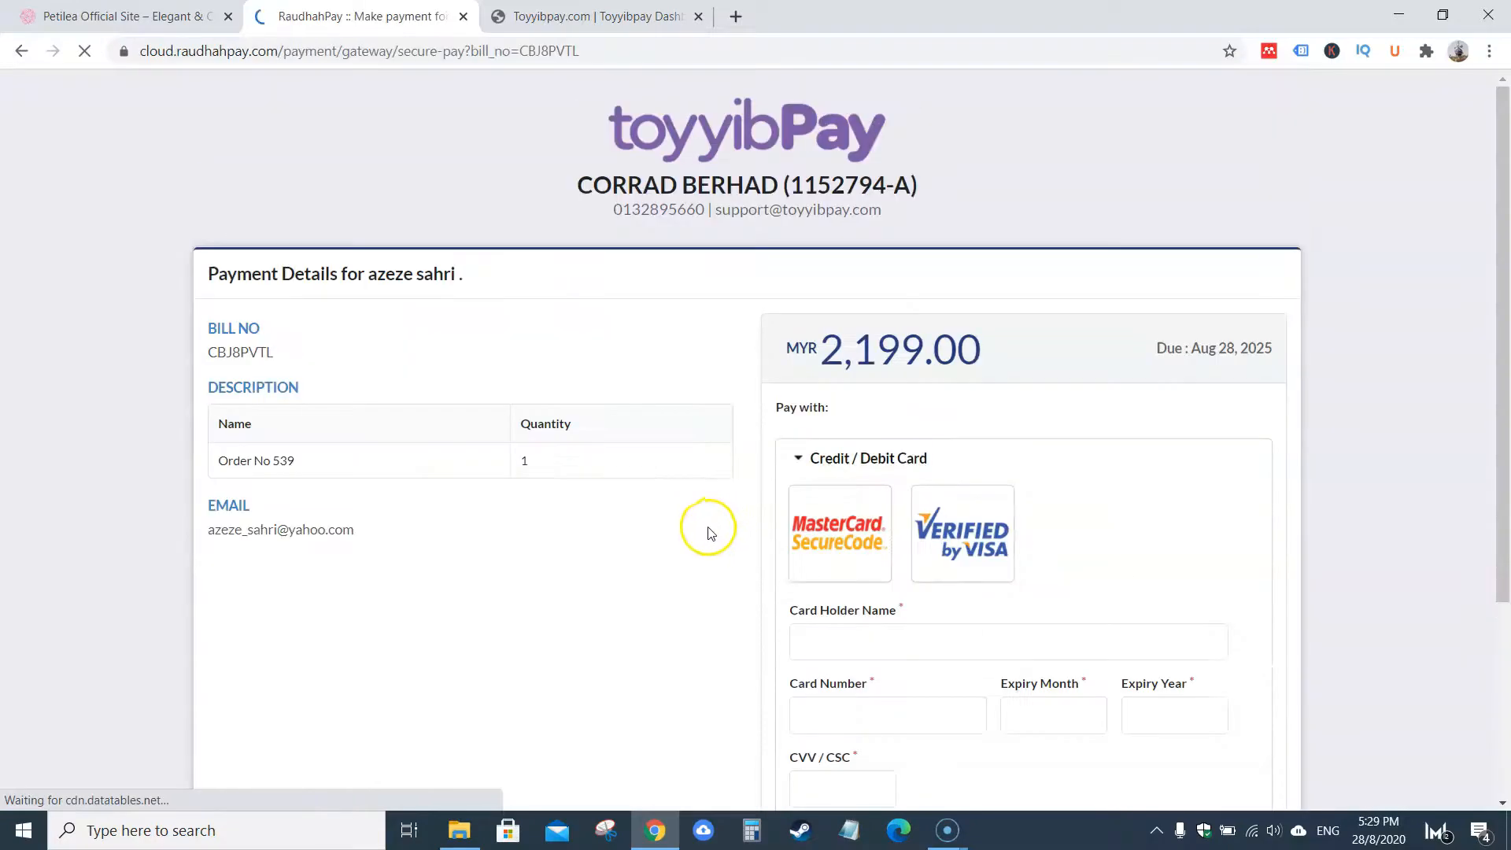
scroll(551, 512, down, 1)
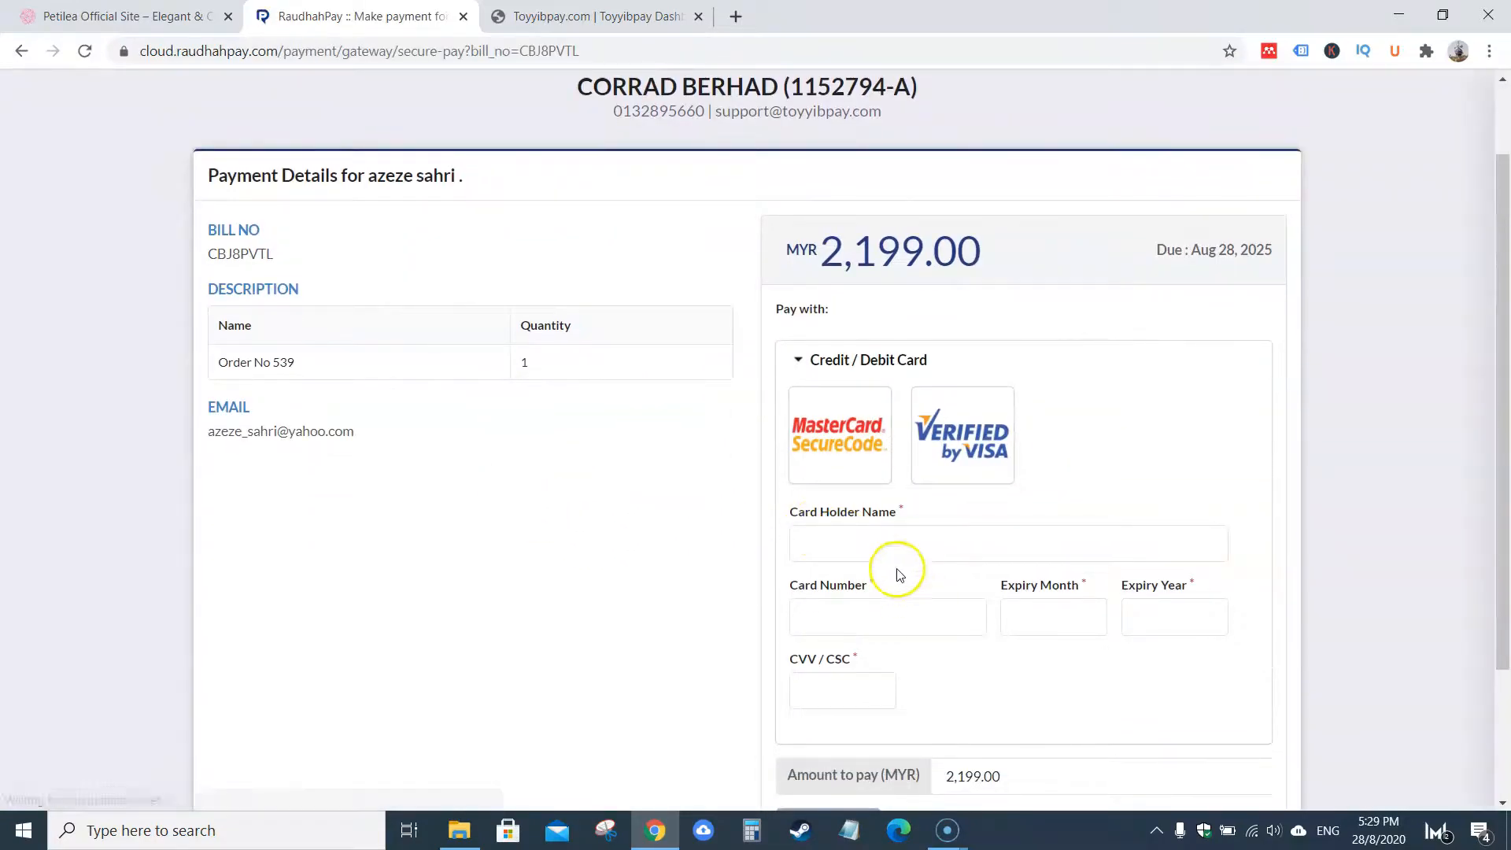
scroll(1056, 574, down, 2)
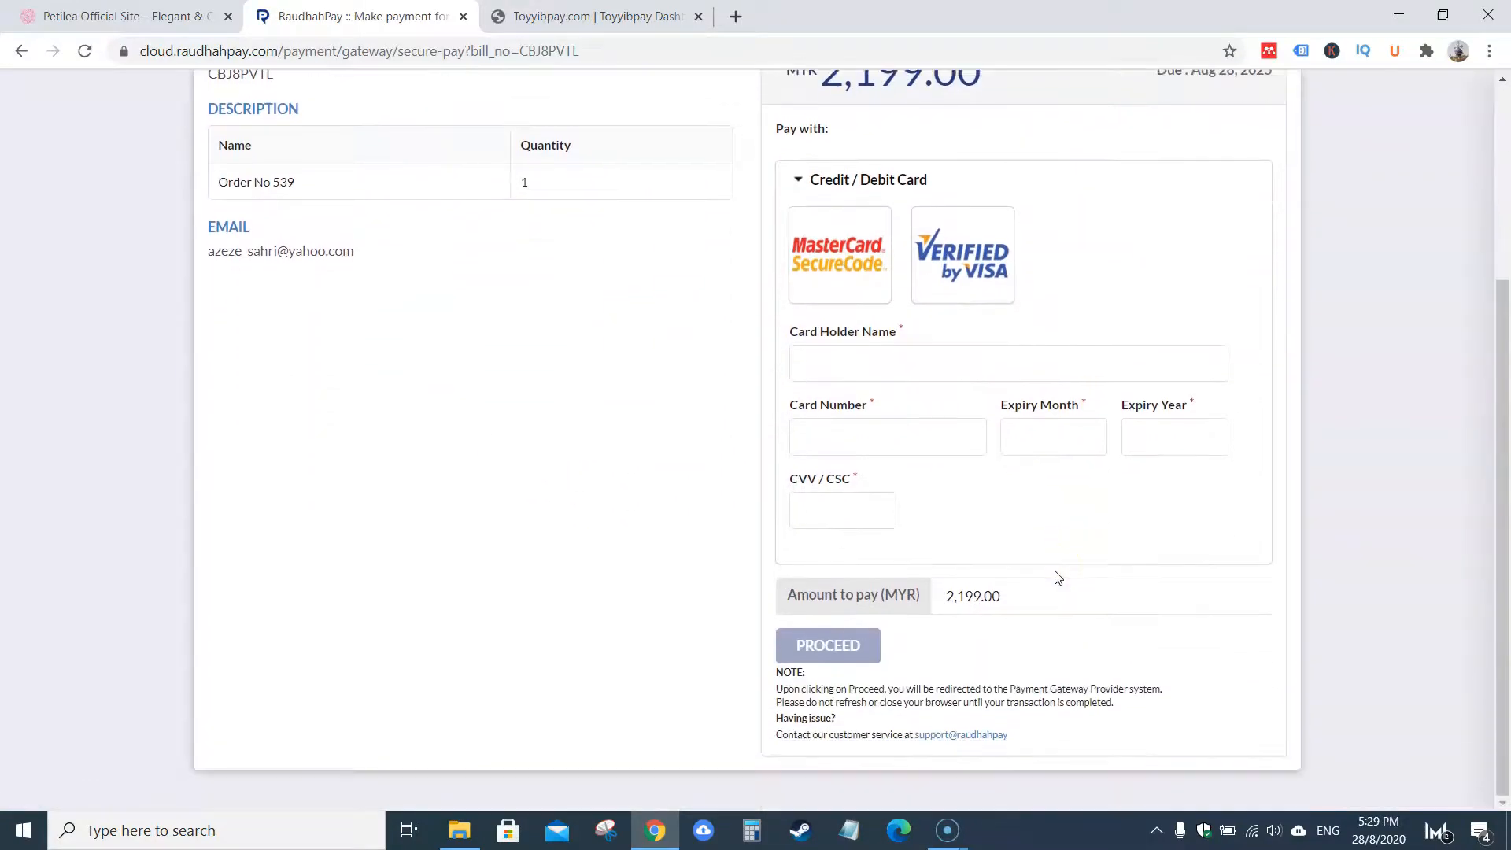
scroll(888, 580, up, 3)
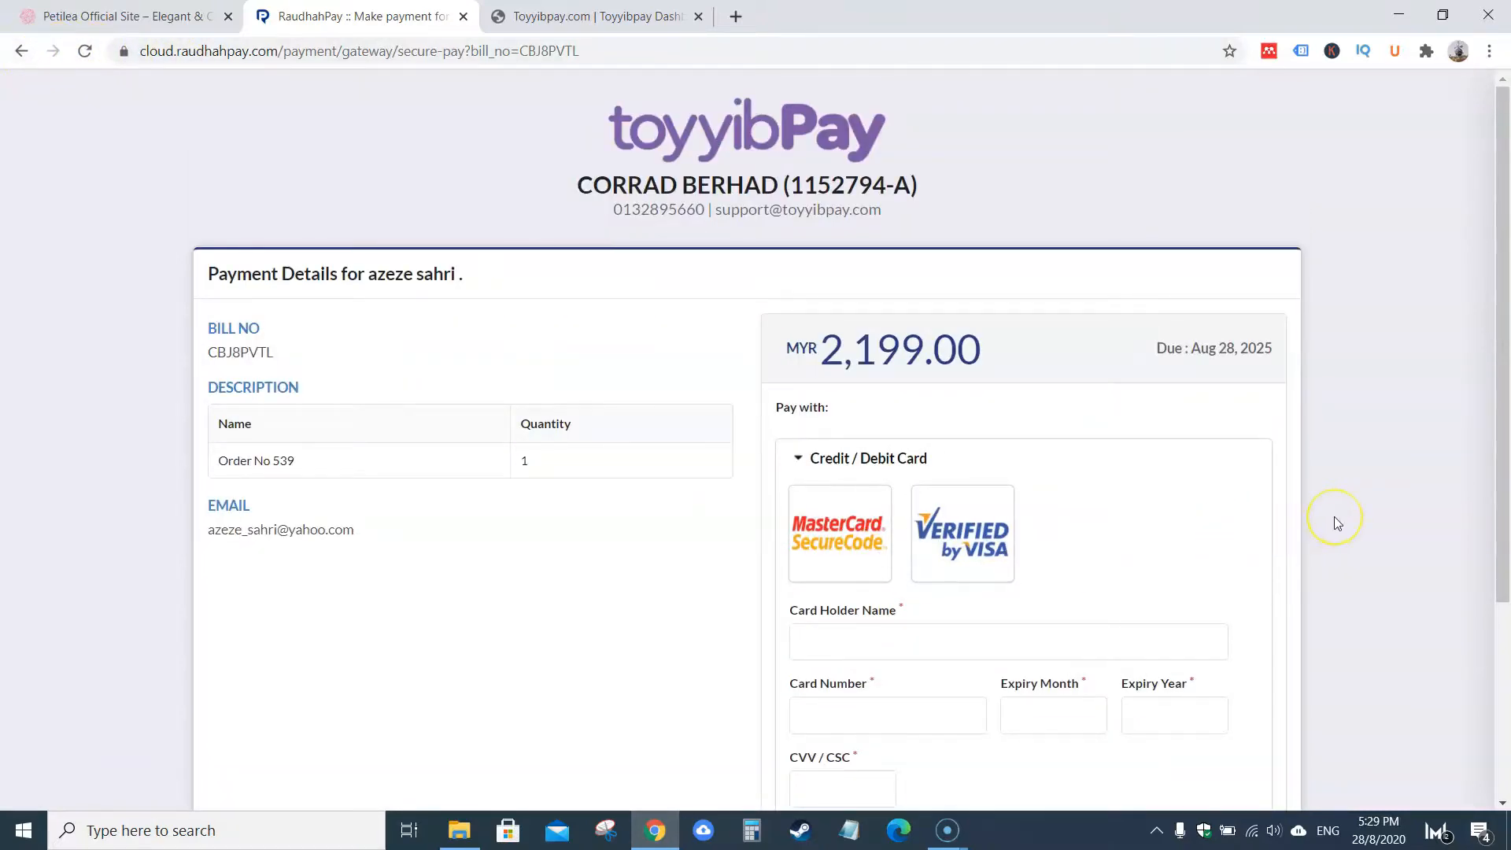
scroll(1333, 517, down, 4)
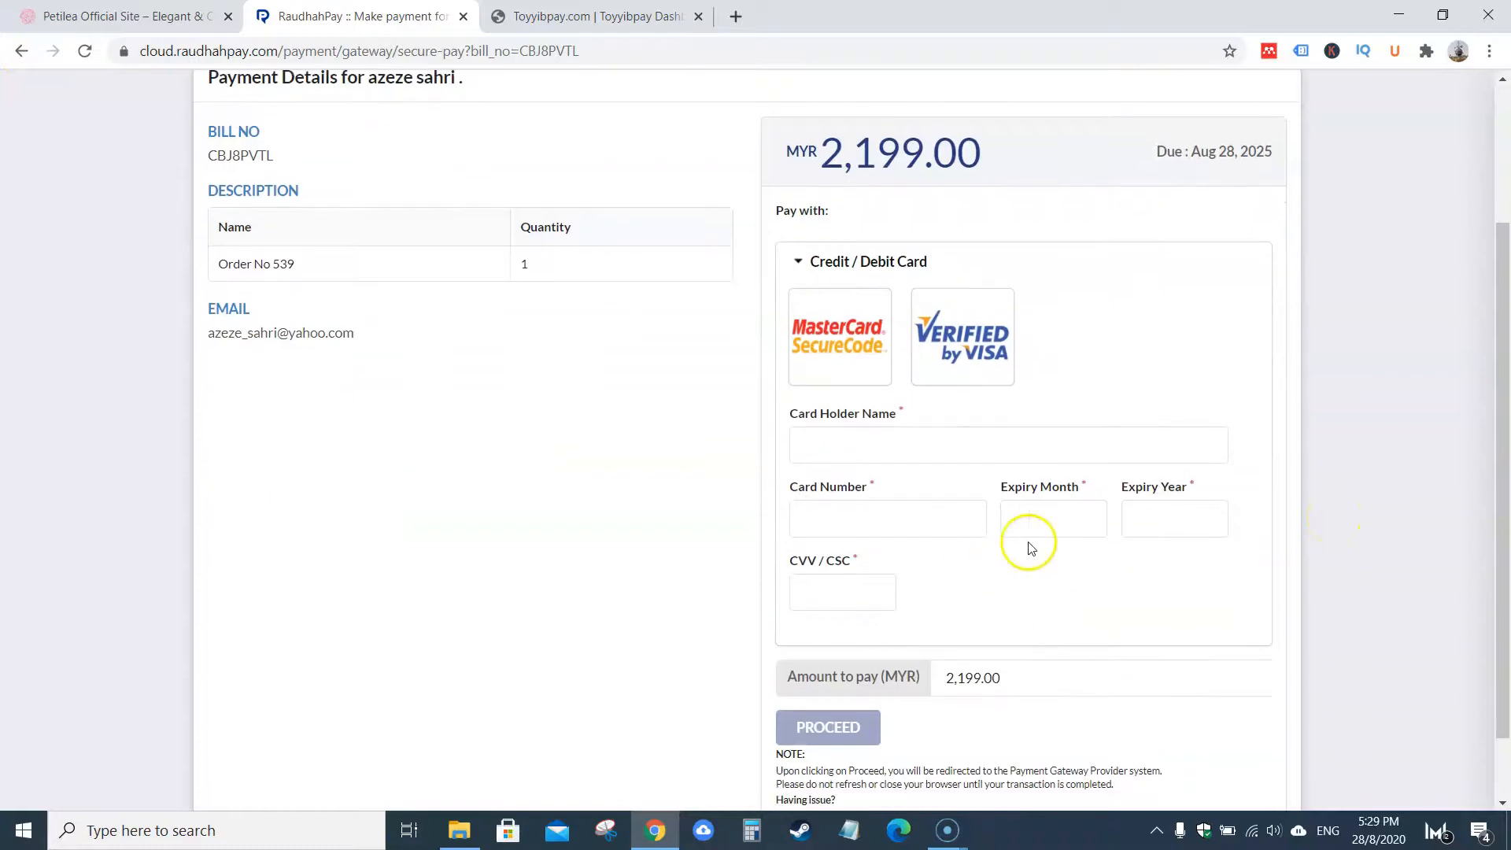
scroll(1150, 579, up, 1)
scroll(512, 223, up, 3)
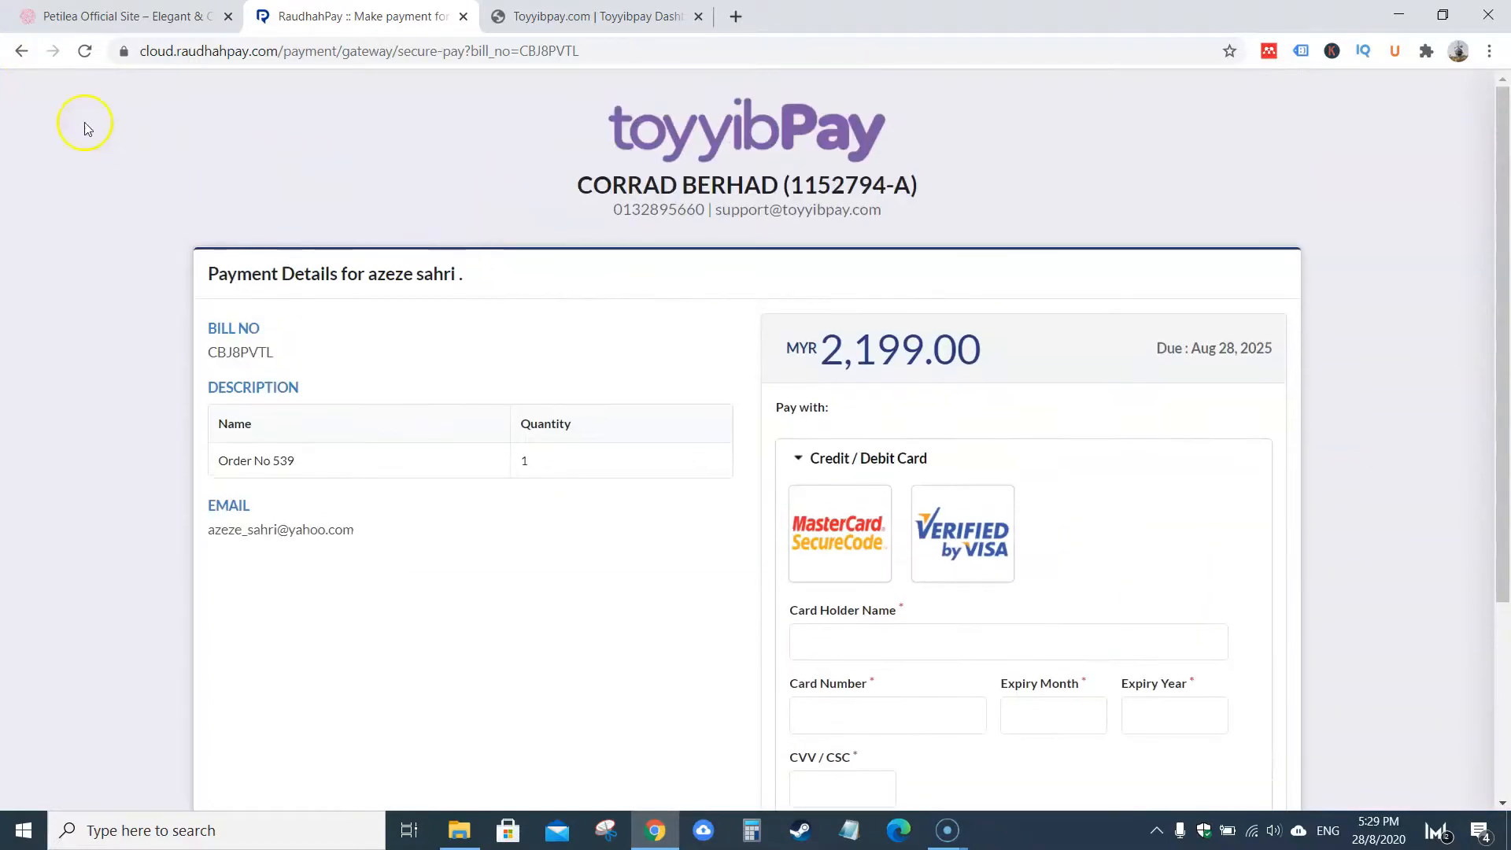
Step: Return to the toyyibPay bill and compare its Credit/Debit Card and Online Banking options, ending on Online Banking
click(19, 51)
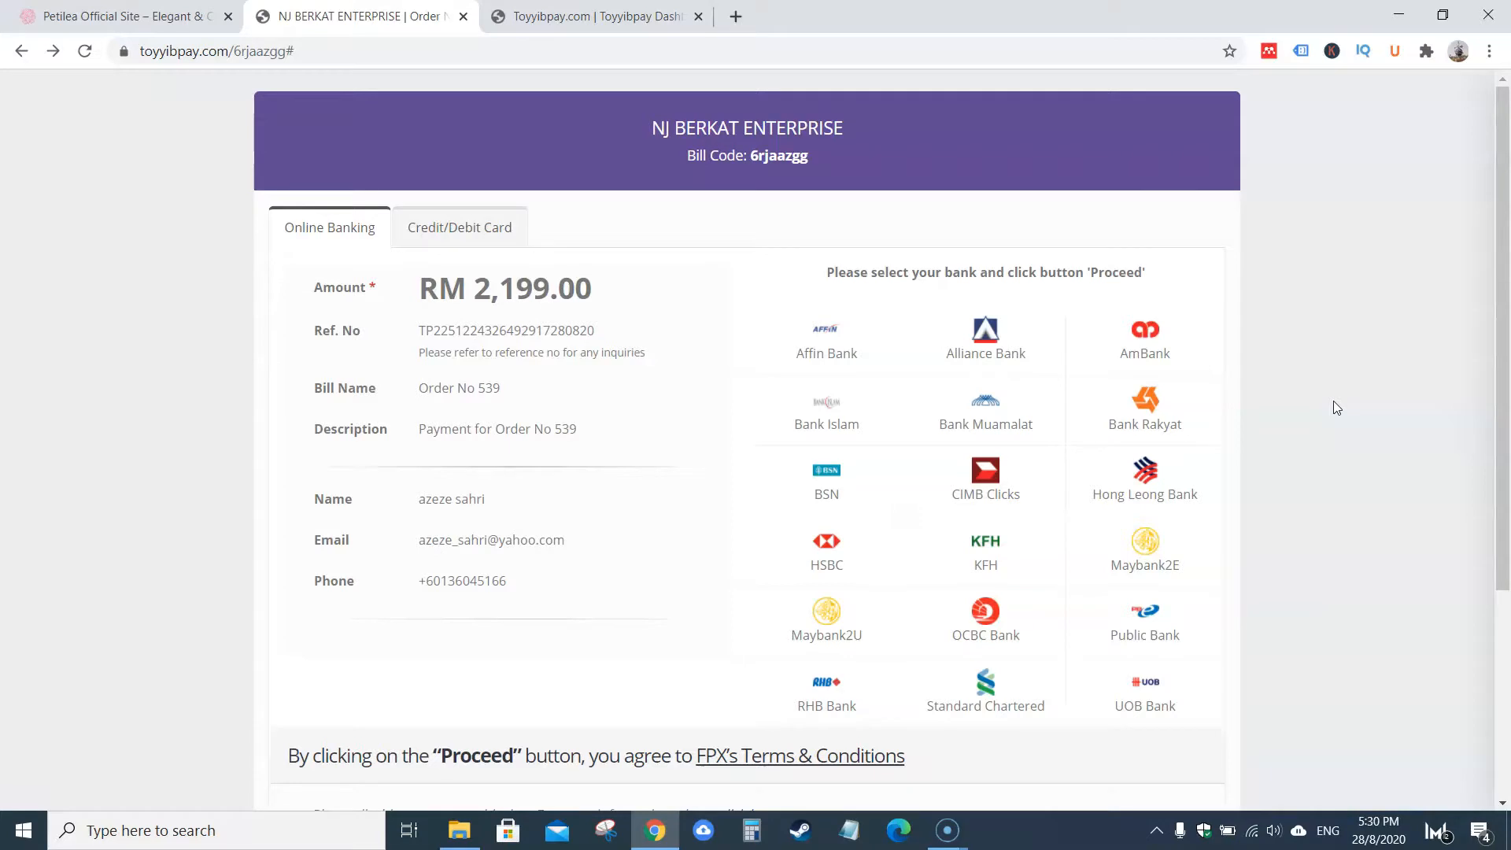
click(449, 238)
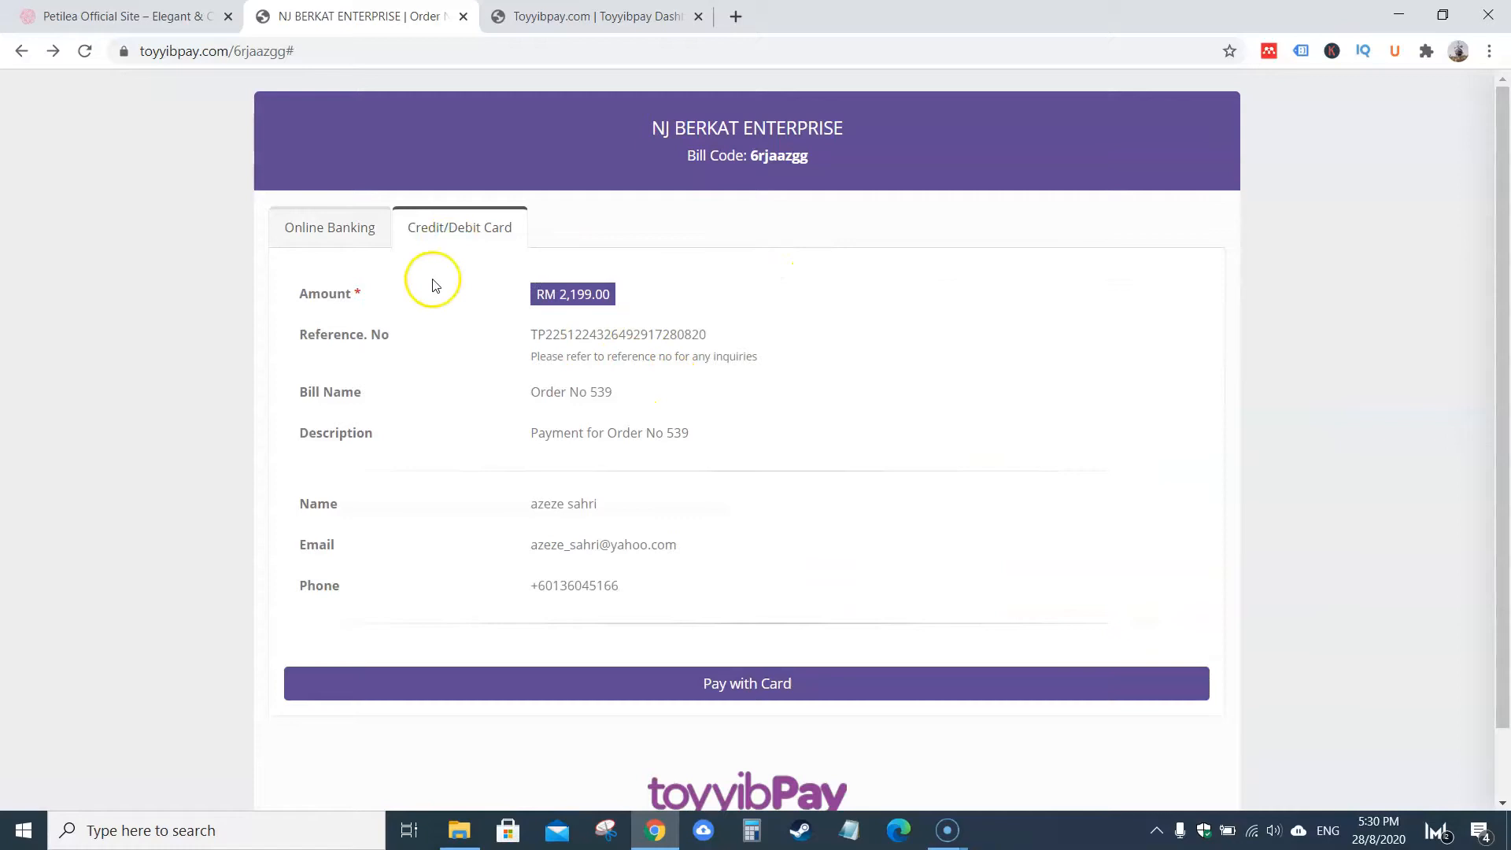
click(379, 234)
scroll(659, 608, down, 1)
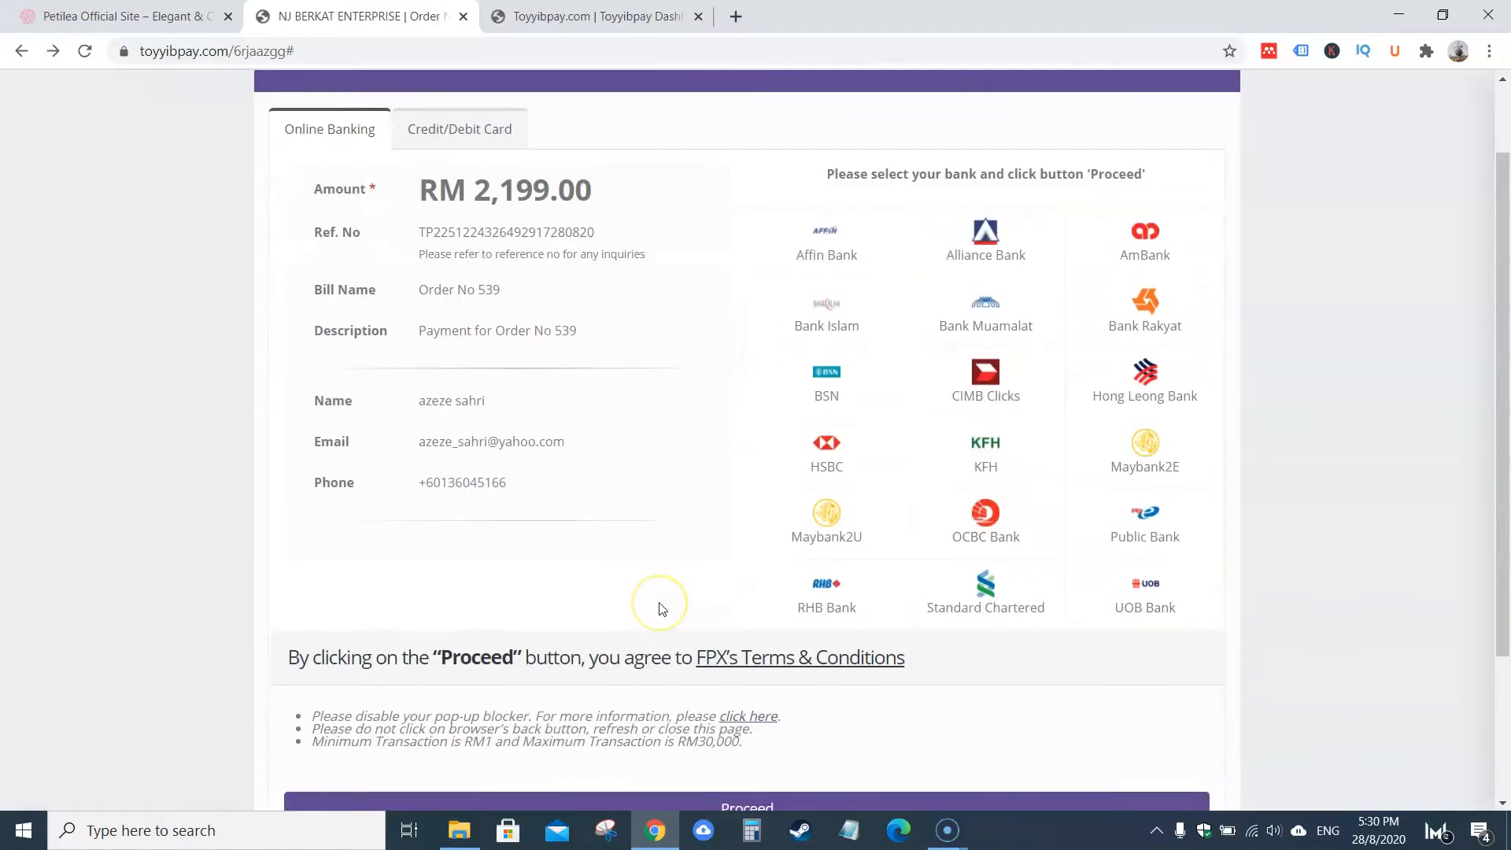
scroll(659, 608, up, 1)
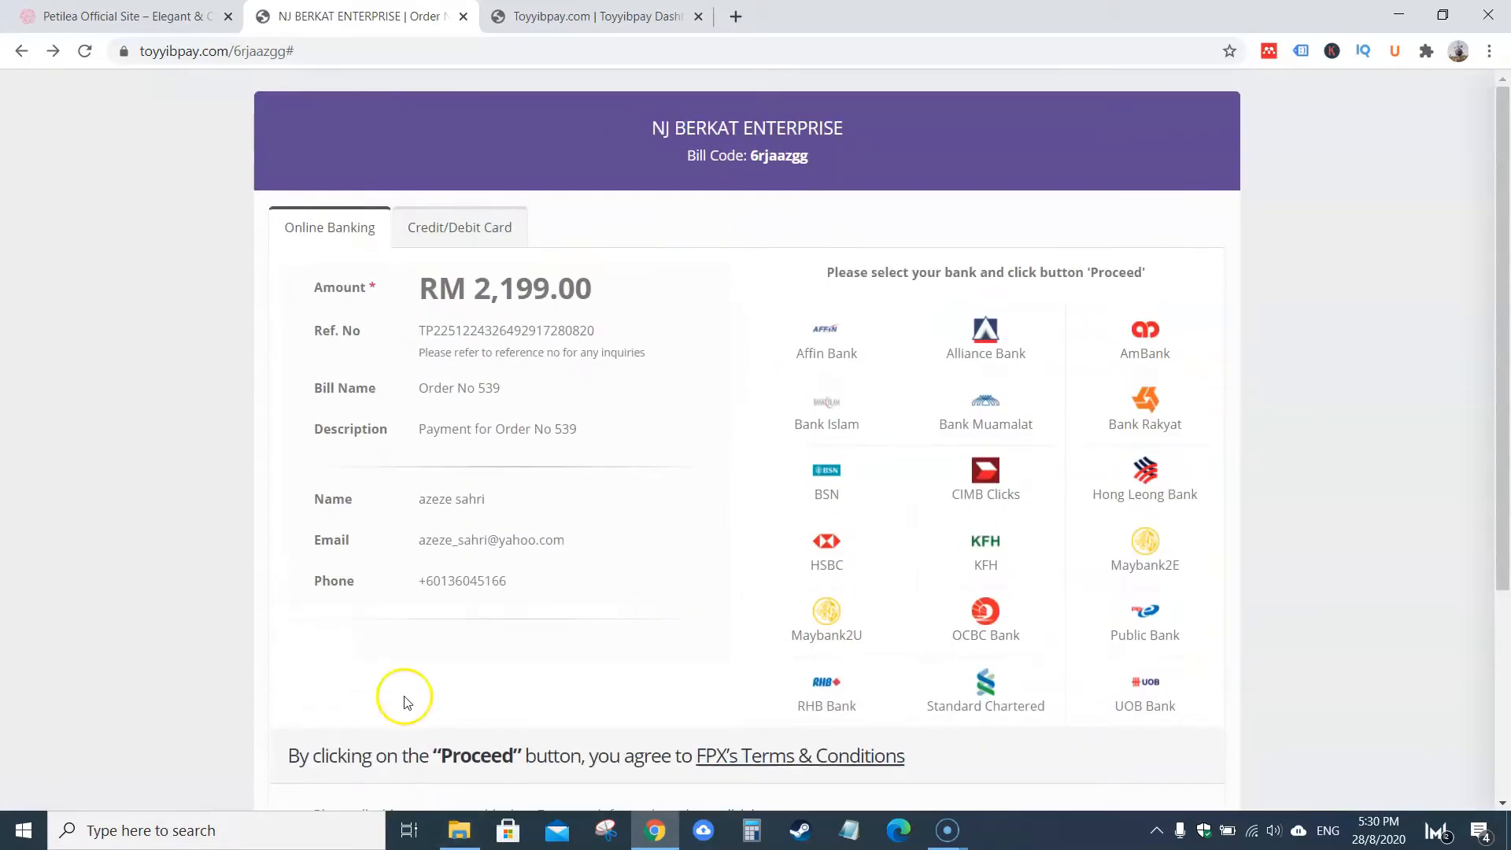